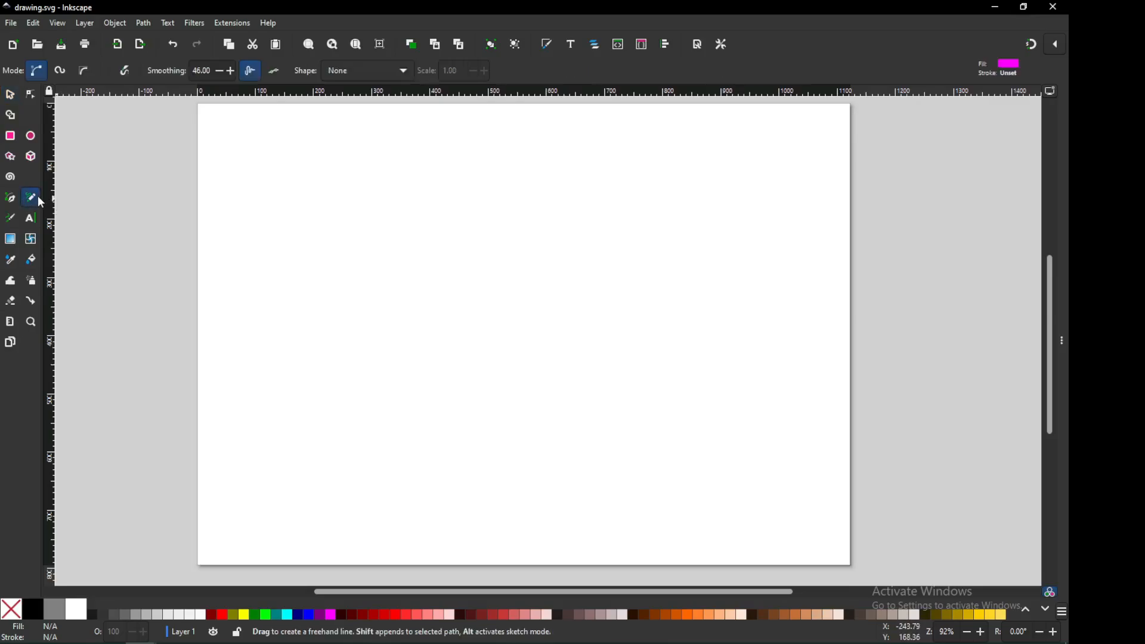
Set the Pencil tool's fill to none and its smoothing to 50.
left_click(15, 613)
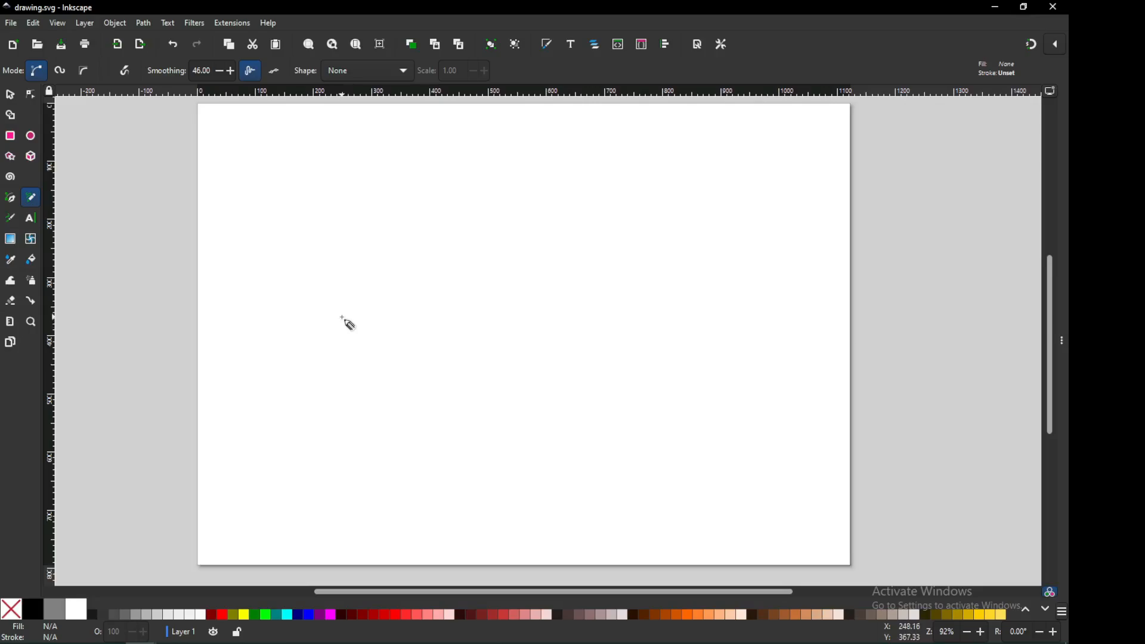
triple_click(207, 72)
type("50")
mouse_move(265, 377)
left_mouse_down()
mouse_move(285, 369)
mouse_move(340, 253)
mouse_move(322, 260)
mouse_move(297, 356)
mouse_move(251, 364)
left_mouse_up()
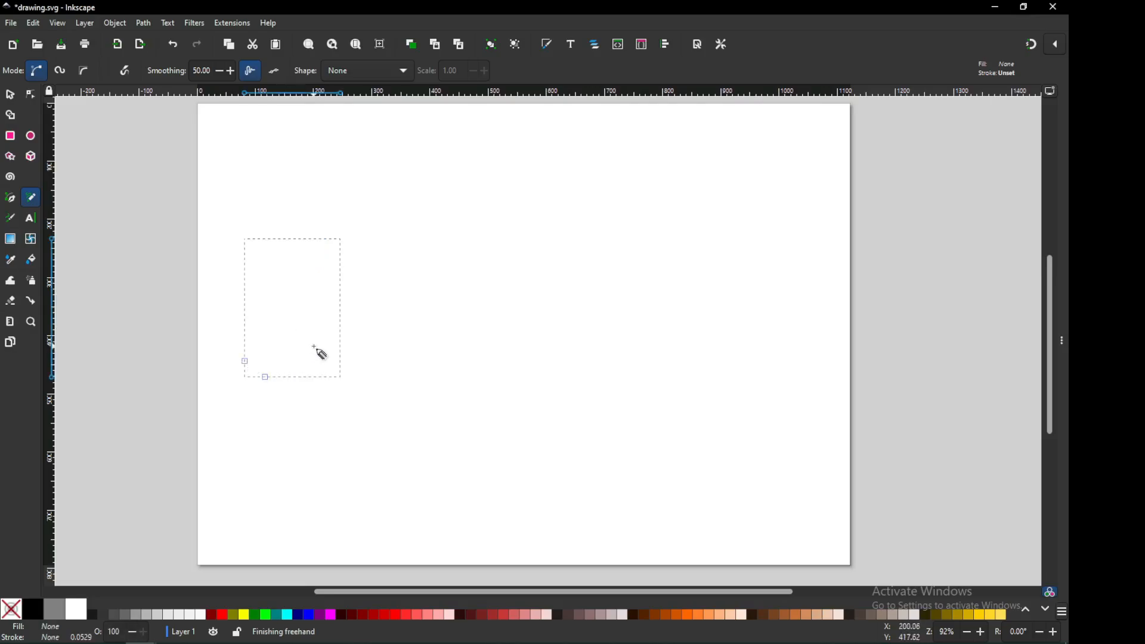
key("Escape")
key("ctrl+s")
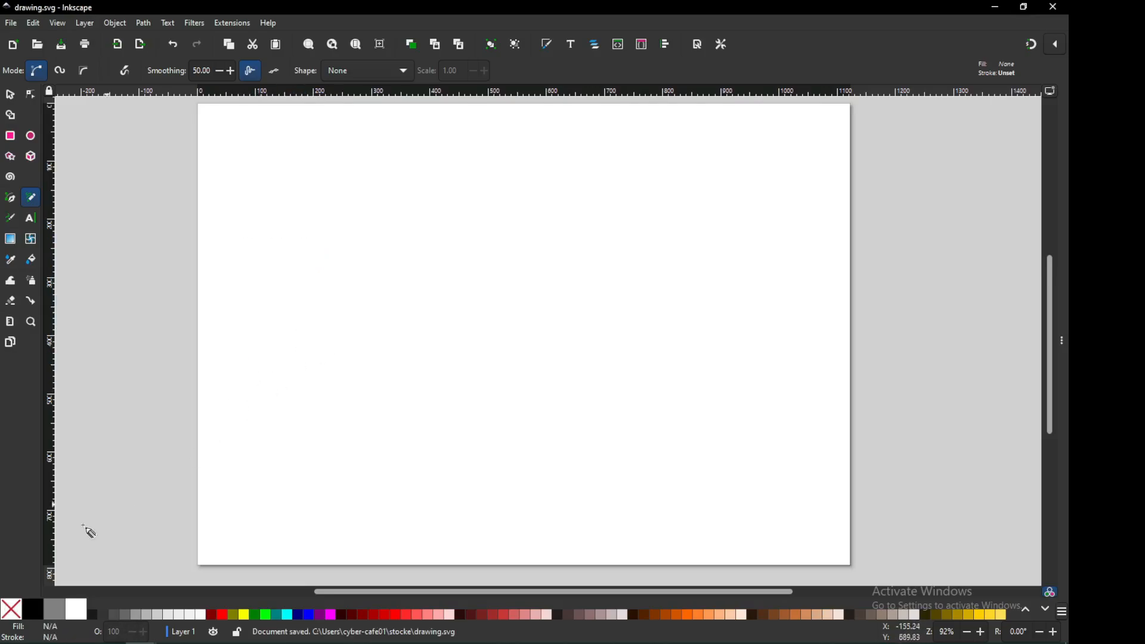
left_click(1061, 341)
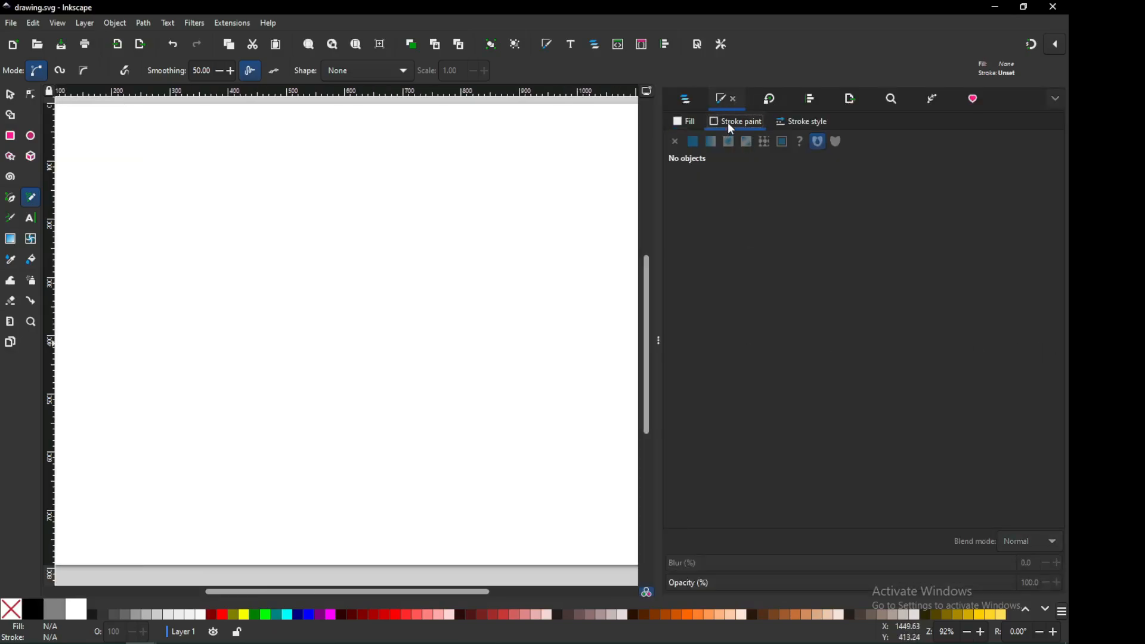
left_click(806, 122)
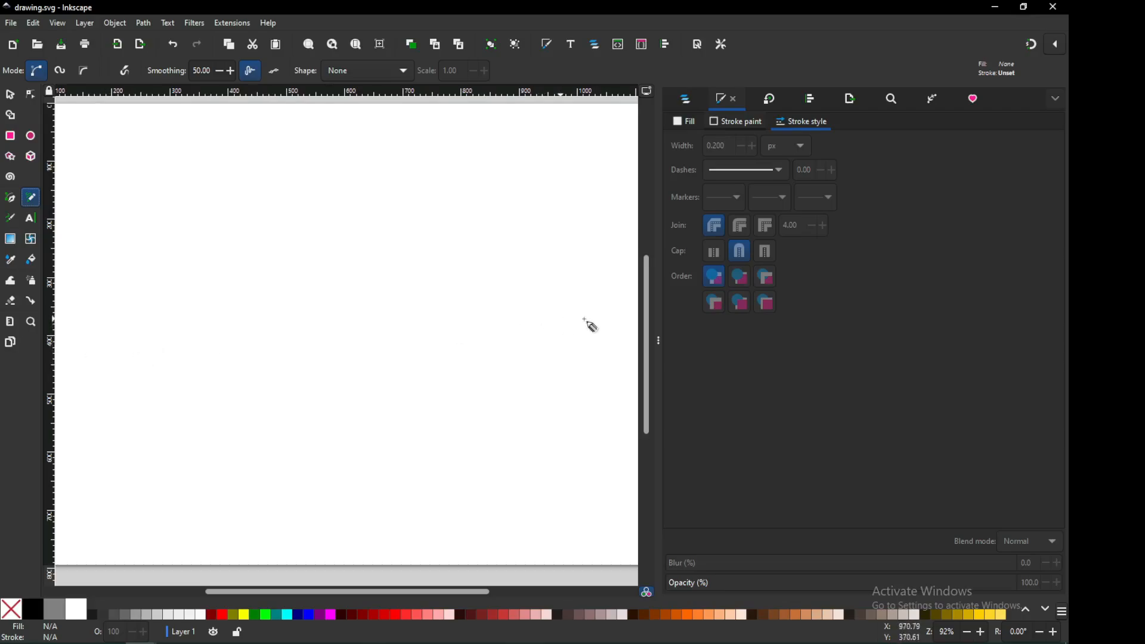
left_click(658, 341)
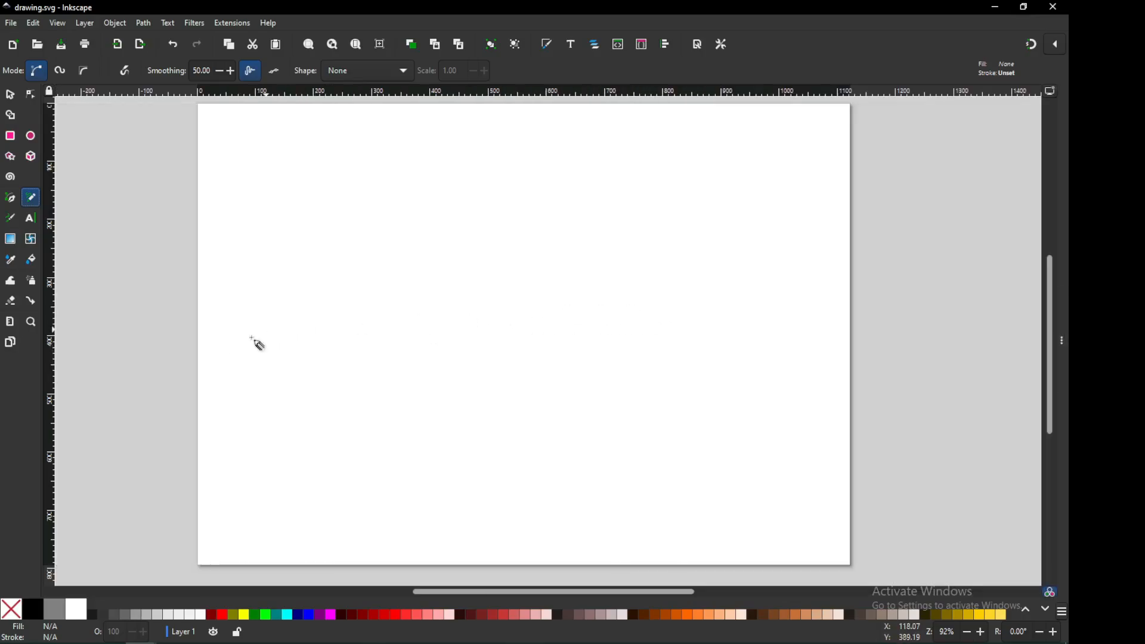
left_click(249, 405)
mouse_move(249, 404)
left_mouse_down()
mouse_move(303, 311)
mouse_move(314, 252)
mouse_move(264, 405)
mouse_move(304, 353)
mouse_move(301, 402)
mouse_move(326, 393)
mouse_move(344, 352)
mouse_move(329, 360)
mouse_move(324, 398)
mouse_move(364, 387)
mouse_move(408, 314)
mouse_move(416, 258)
mouse_move(376, 322)
mouse_move(370, 380)
mouse_move(373, 393)
mouse_move(410, 386)
mouse_move(471, 324)
mouse_move(496, 250)
mouse_move(475, 253)
mouse_move(439, 314)
mouse_move(447, 396)
left_mouse_up()
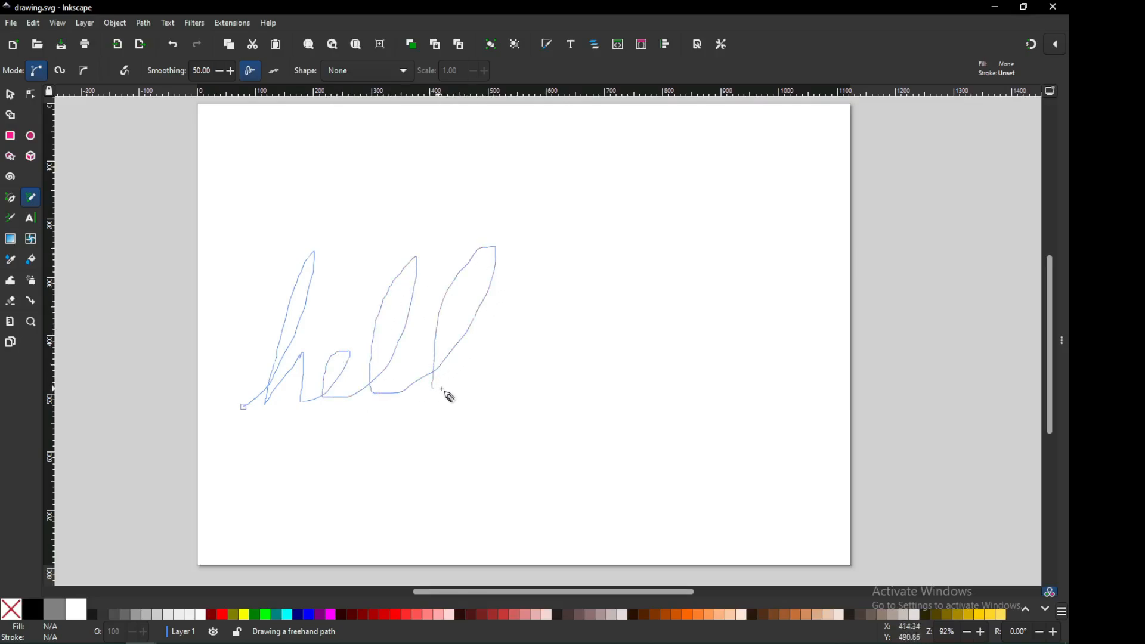
key("ctrl+z")
Draw the word "hello" as one continuous cursive freehand line across the page and give it a flat black stroke.
mouse_move(260, 409)
left_mouse_down()
mouse_move(313, 387)
mouse_move(375, 300)
mouse_move(379, 266)
mouse_move(337, 303)
mouse_move(291, 423)
mouse_move(372, 352)
mouse_move(358, 418)
mouse_move(417, 395)
mouse_move(433, 350)
mouse_move(398, 383)
mouse_move(388, 421)
mouse_move(434, 412)
mouse_move(498, 337)
mouse_move(507, 294)
mouse_move(479, 318)
mouse_move(450, 424)
mouse_move(523, 392)
mouse_move(565, 315)
mouse_move(570, 288)
mouse_move(556, 288)
mouse_move(520, 358)
mouse_move(518, 406)
mouse_move(540, 406)
mouse_move(590, 368)
mouse_move(604, 375)
mouse_move(610, 410)
mouse_move(568, 412)
mouse_move(567, 380)
mouse_move(635, 361)
left_mouse_up()
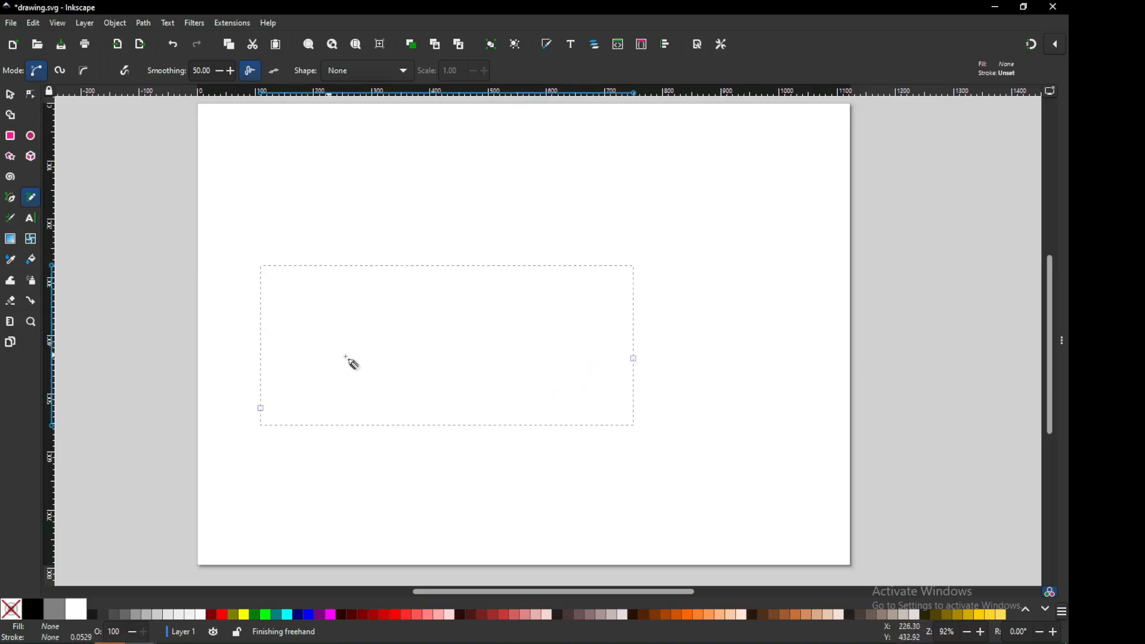
left_click(9, 96)
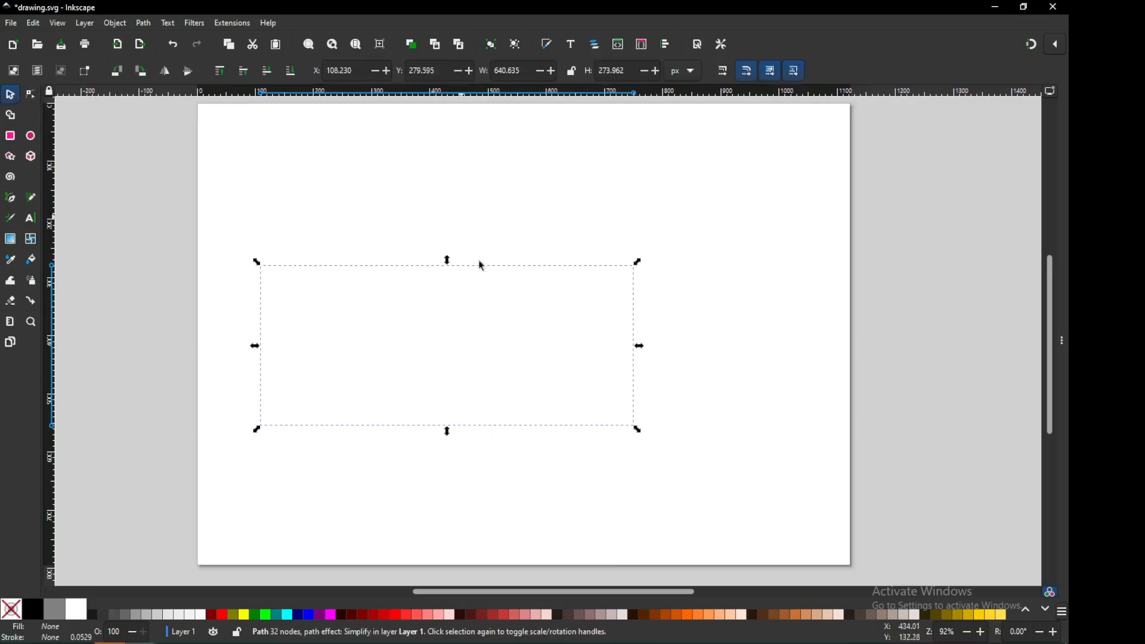
left_click(1062, 340)
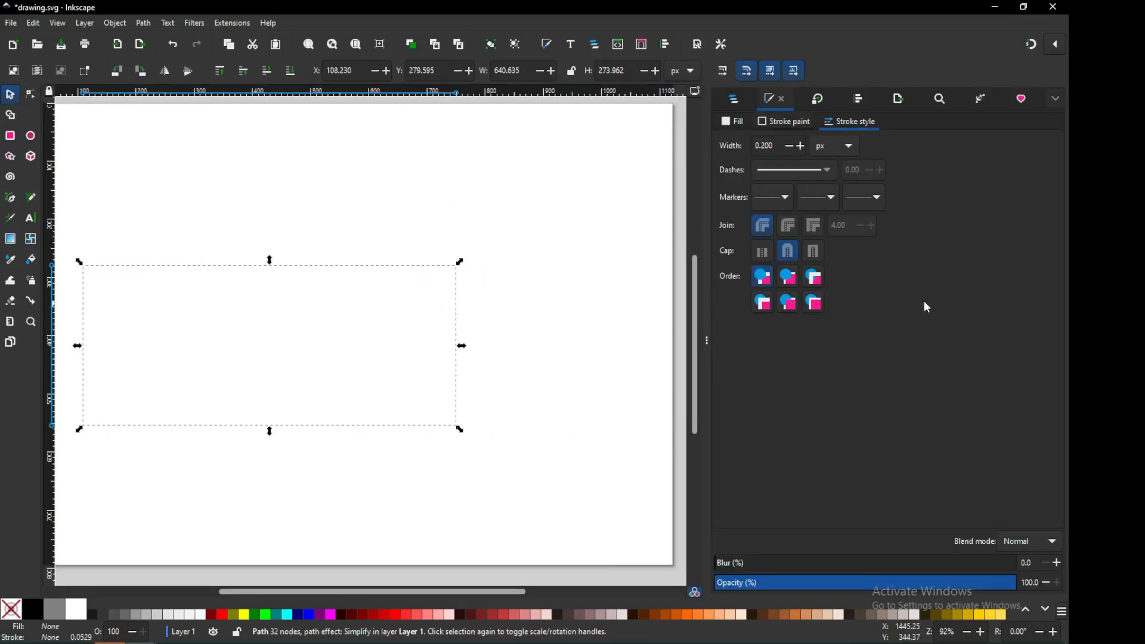
left_click(795, 121)
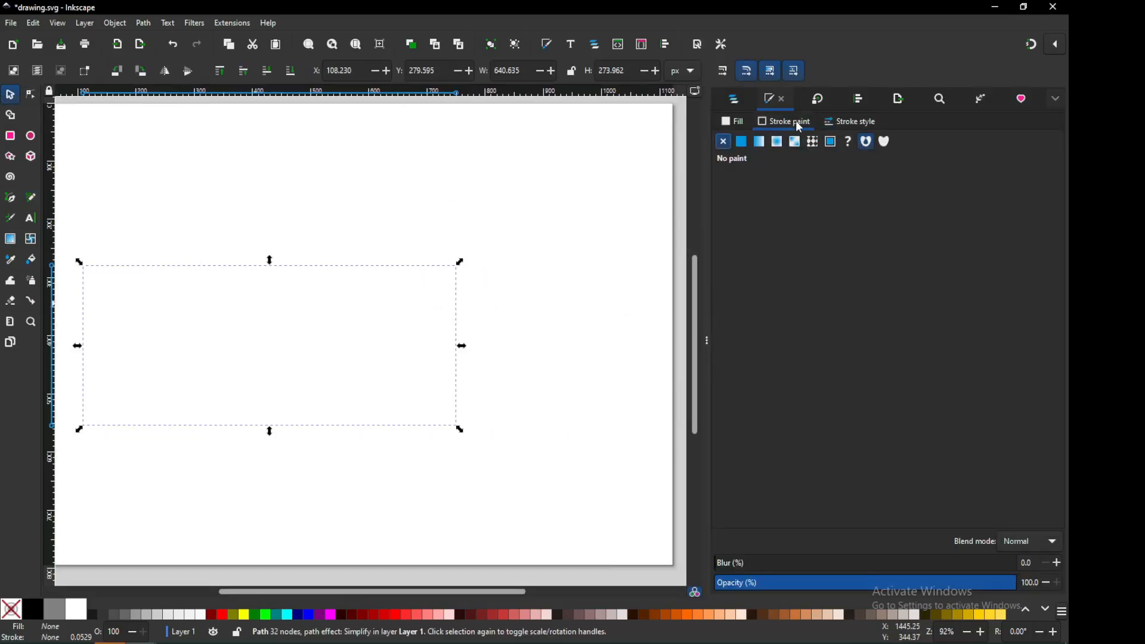
left_click(743, 143)
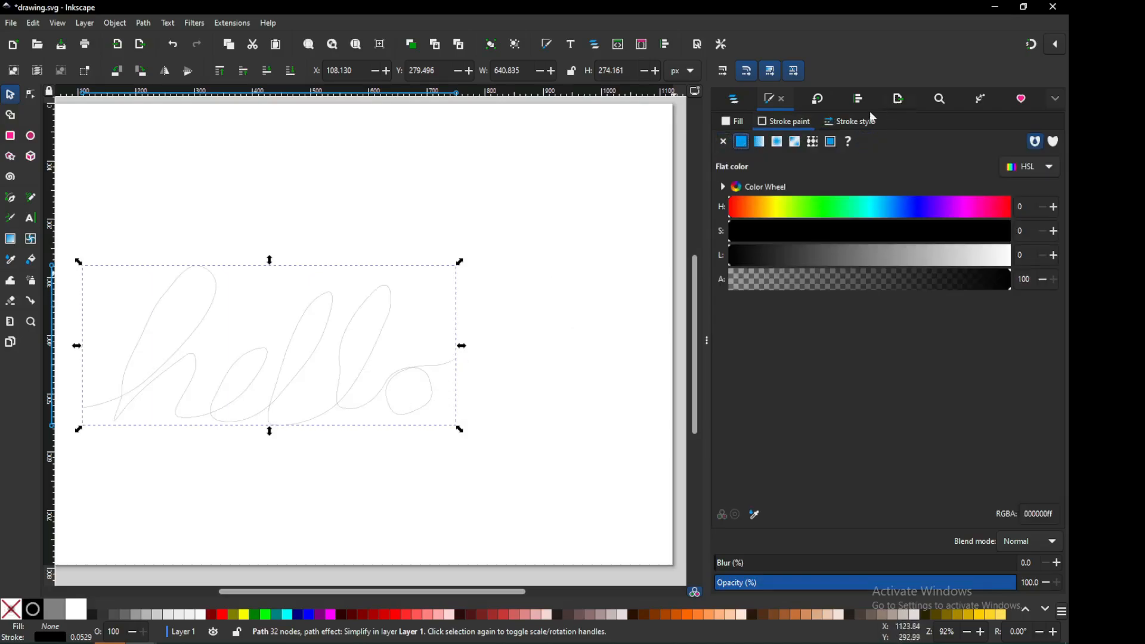
Set the stroke width of the "hello" line to 2 px.
left_click(855, 122)
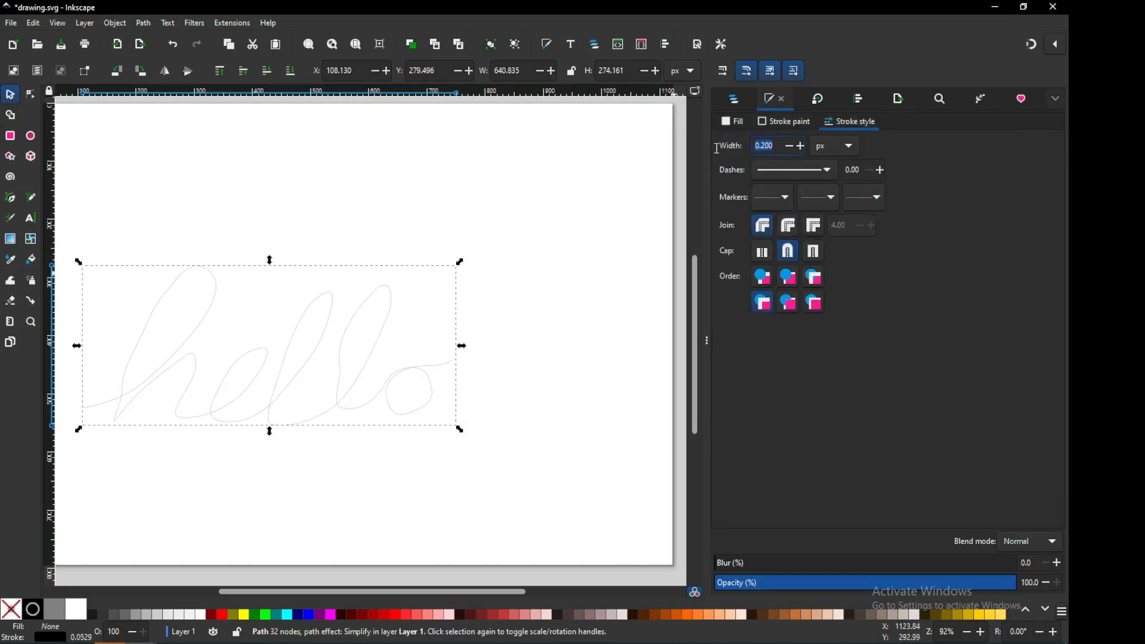
type("2")
key("Return")
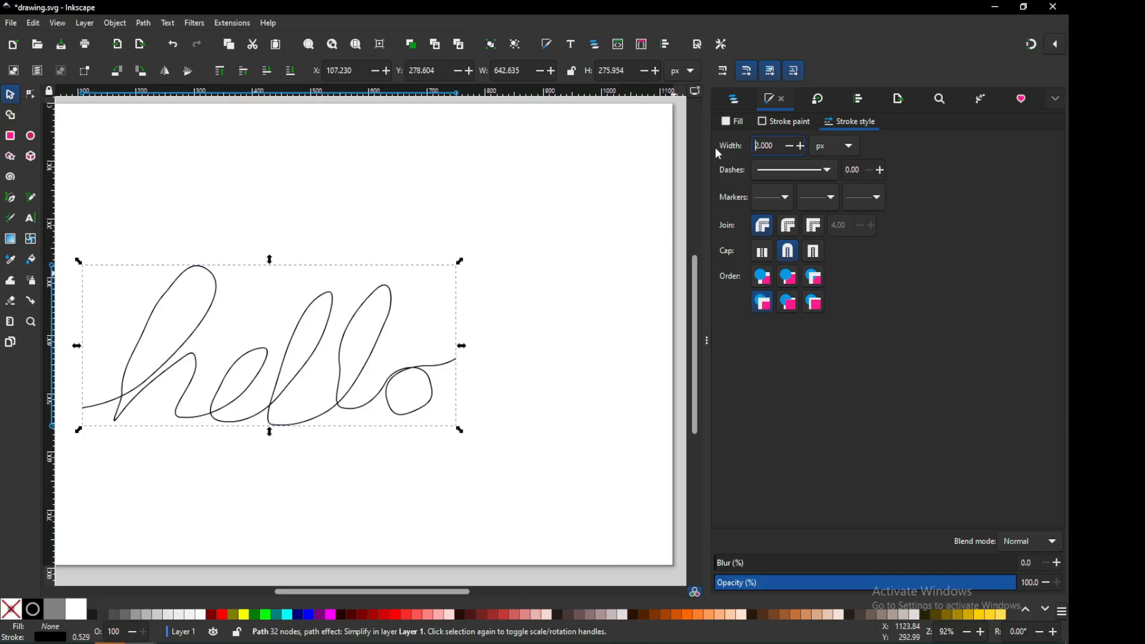
left_click(707, 343)
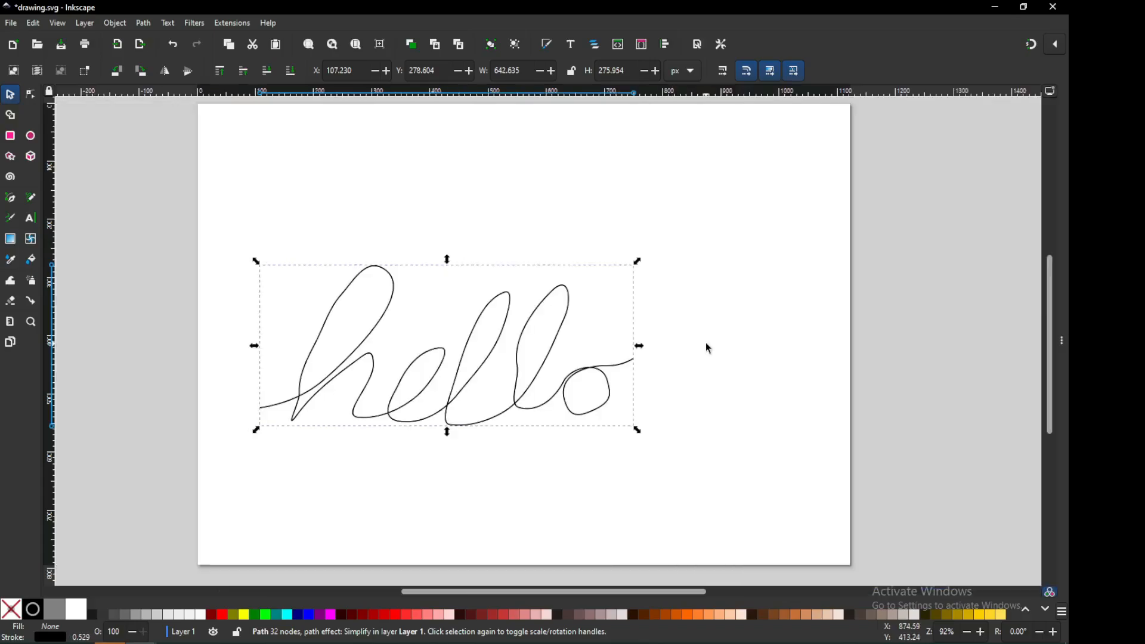
Save the document with the "hello" drawing.
left_click_drag(578, 393, 636, 334)
key("z")
left_click_drag(274, 175, 759, 424)
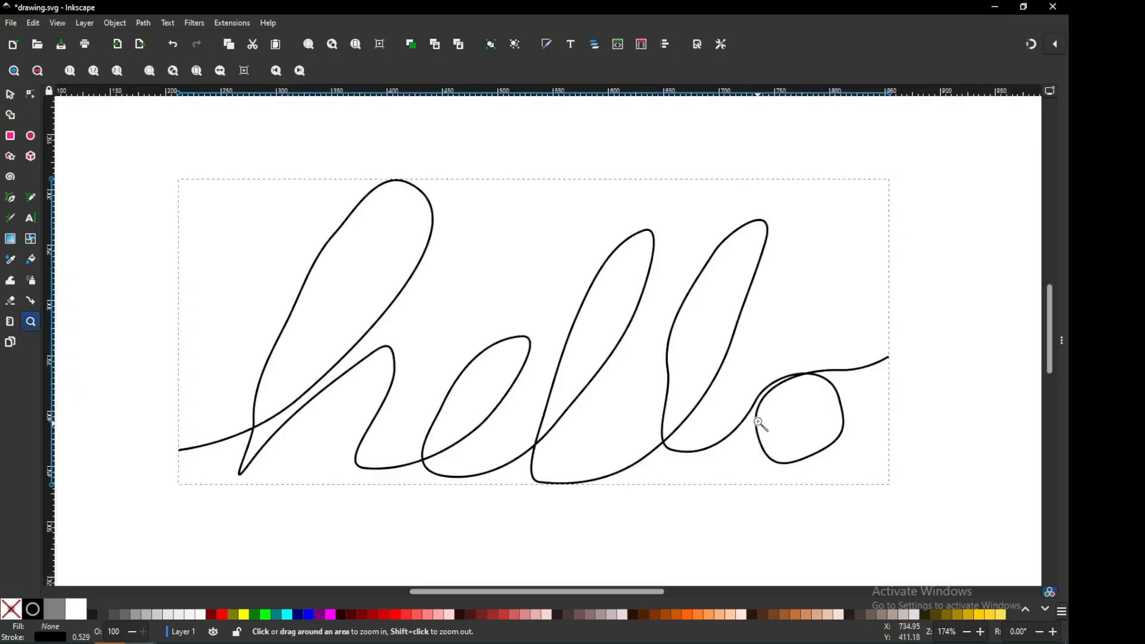
key("ctrl+s")
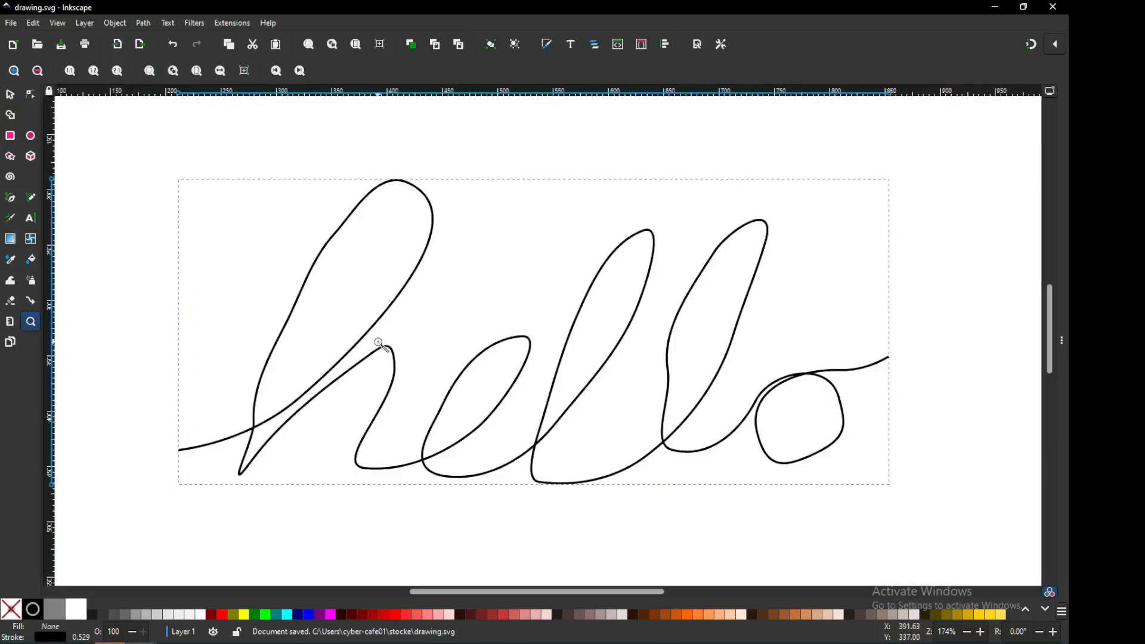
Move the start node of the "hello" line slightly up and outward, and convert the object to a plain path.
left_click(30, 94)
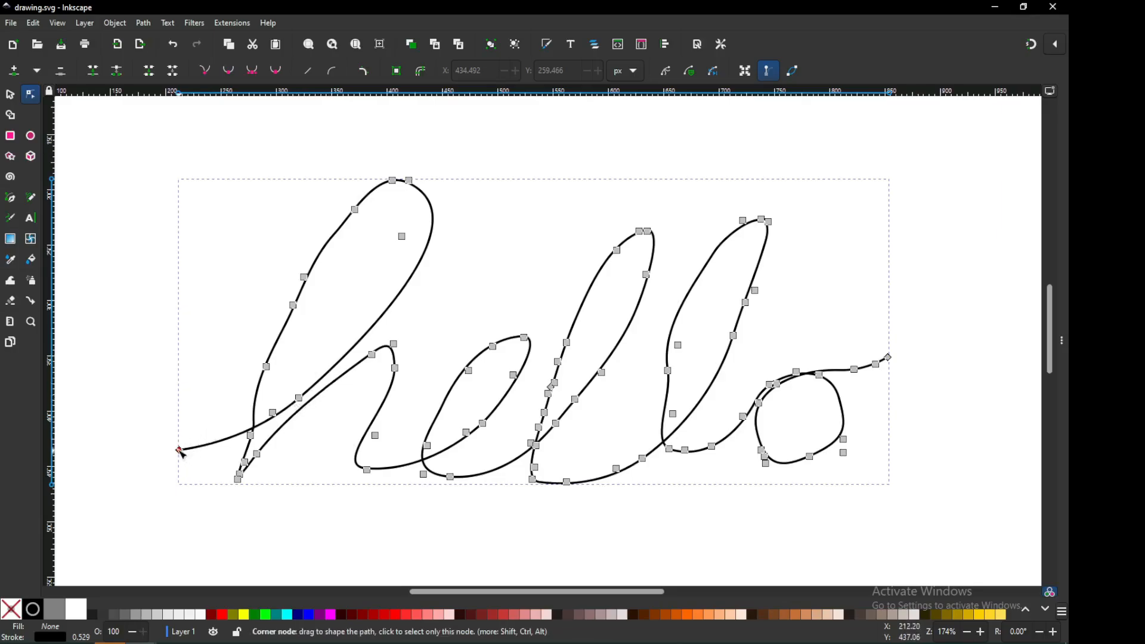
left_click_drag(179, 449, 167, 429)
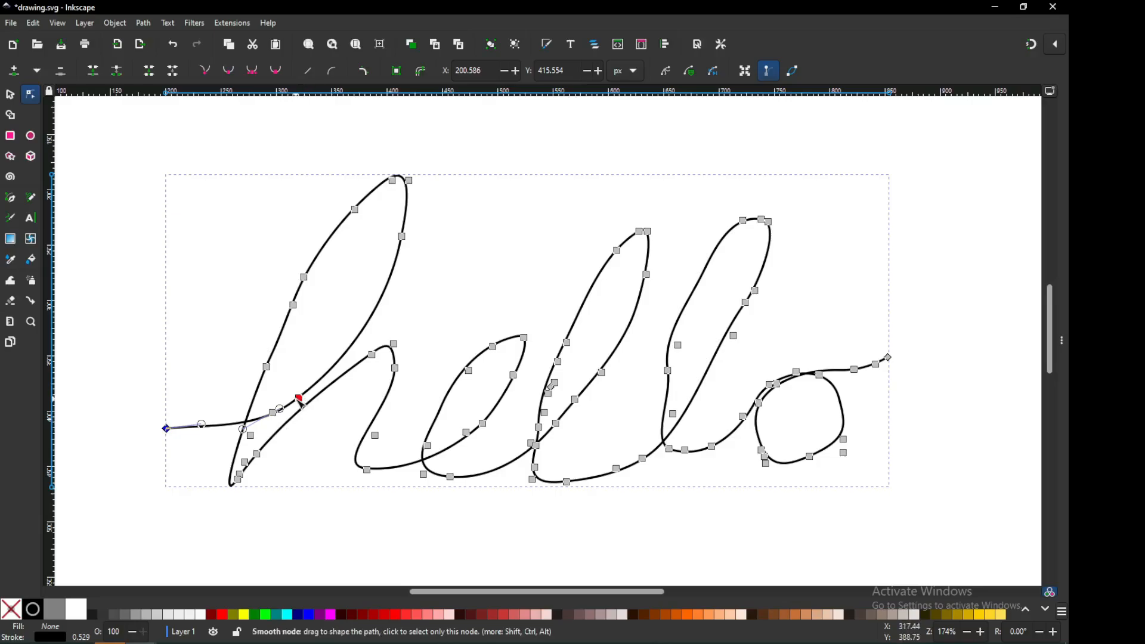
left_click(15, 101)
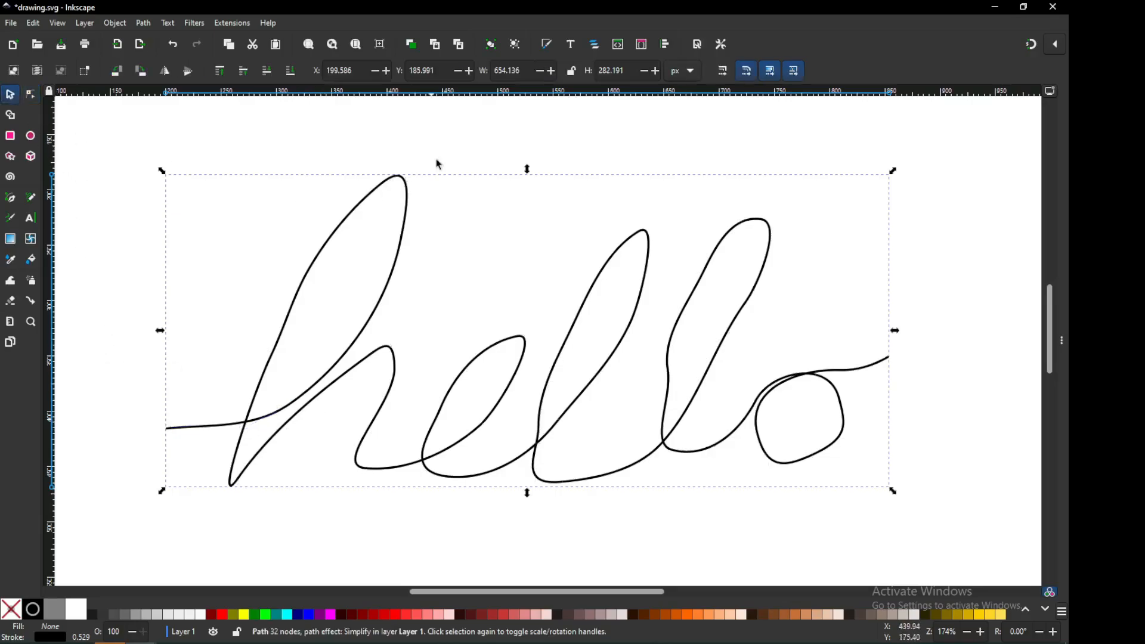
left_click(144, 23)
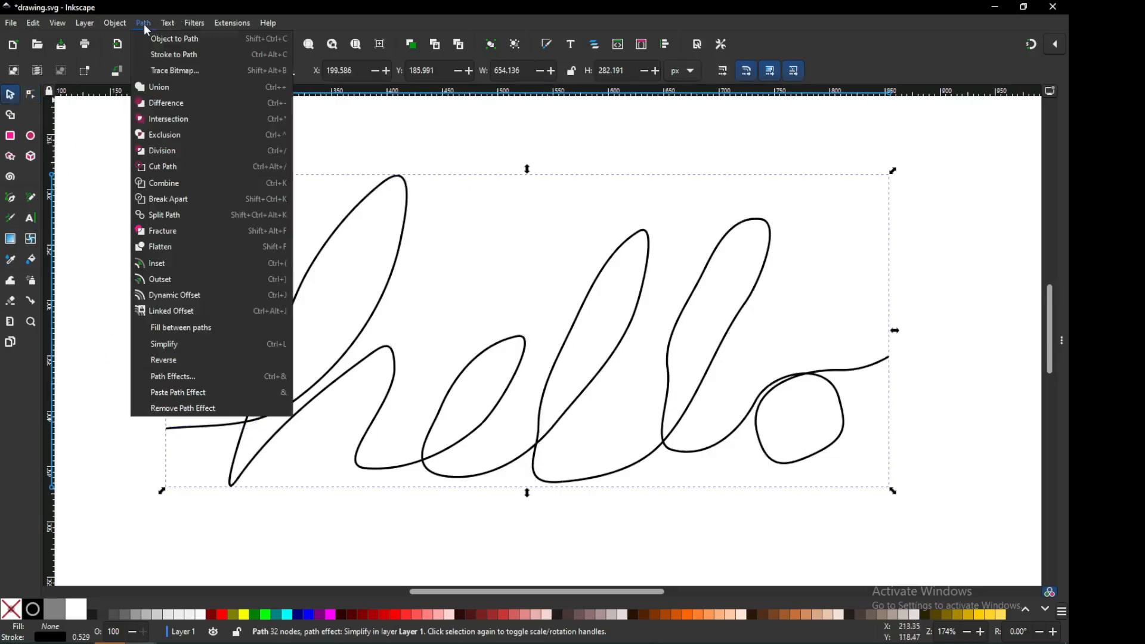
left_click(174, 39)
left_click(370, 136)
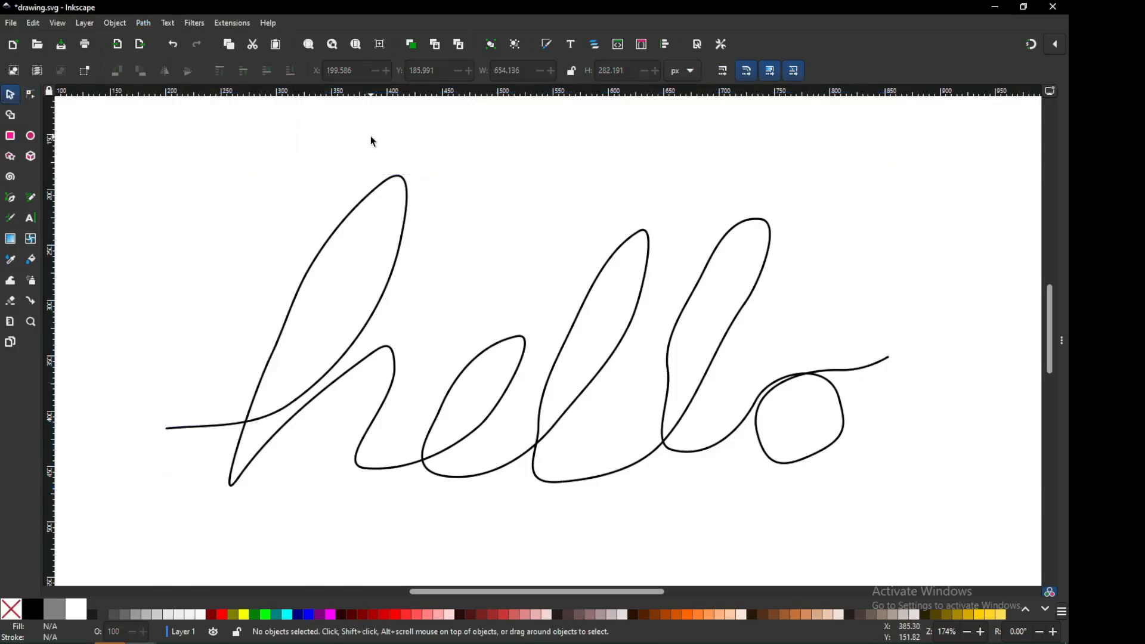
Add horizontal guides at the top of the h's loop, at its base and at the top of its arch.
left_click_drag(407, 94, 398, 174)
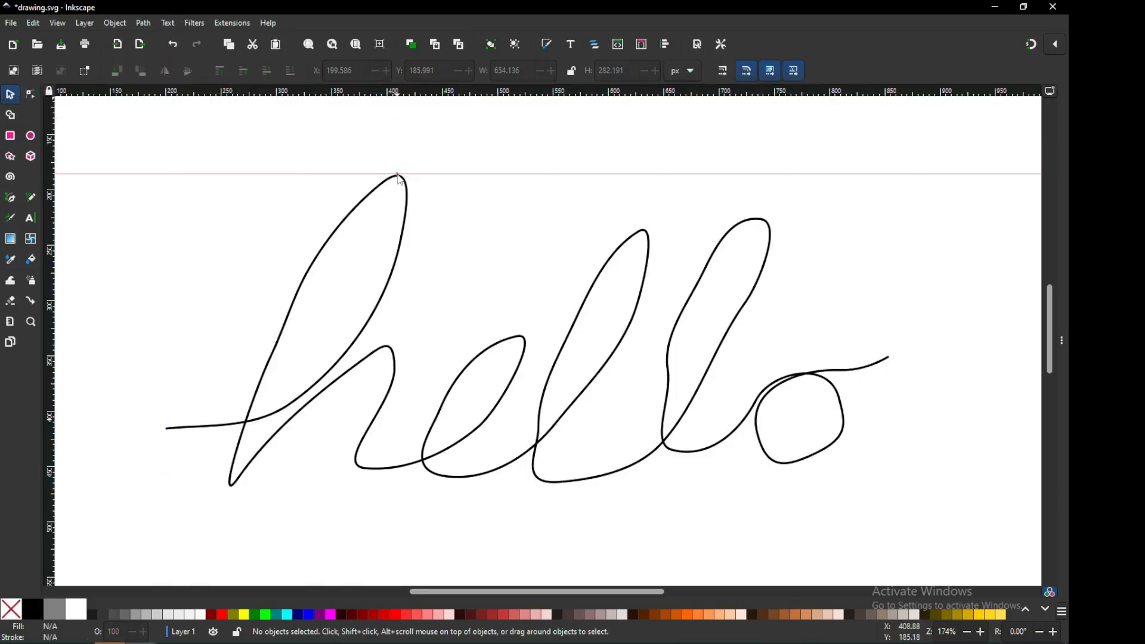
left_click_drag(458, 96, 231, 485)
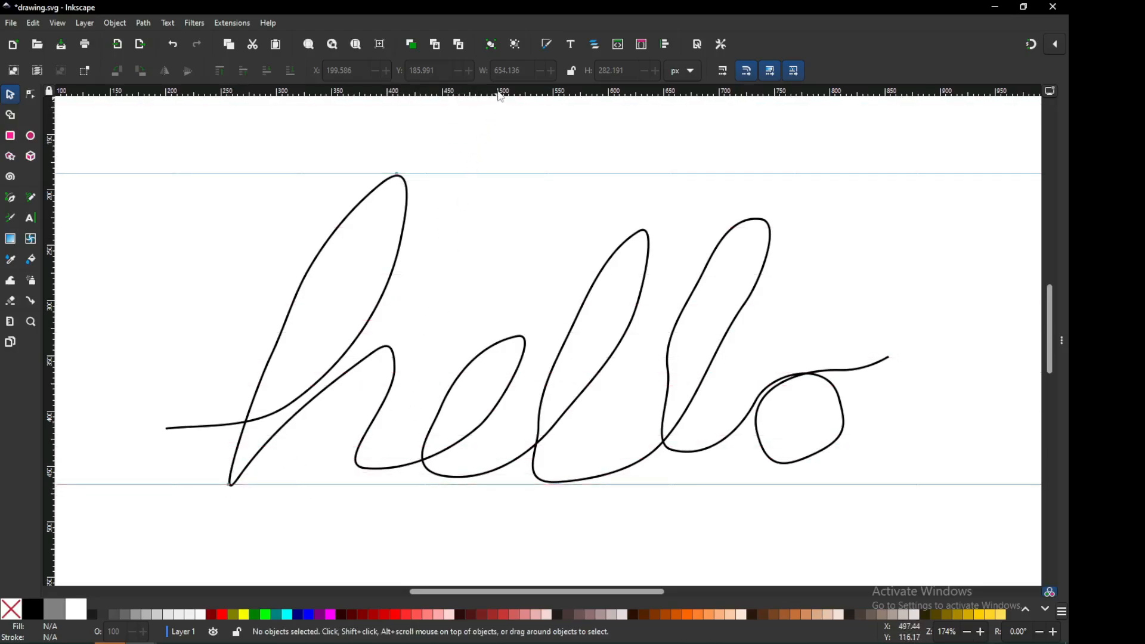
left_click_drag(501, 97, 411, 353)
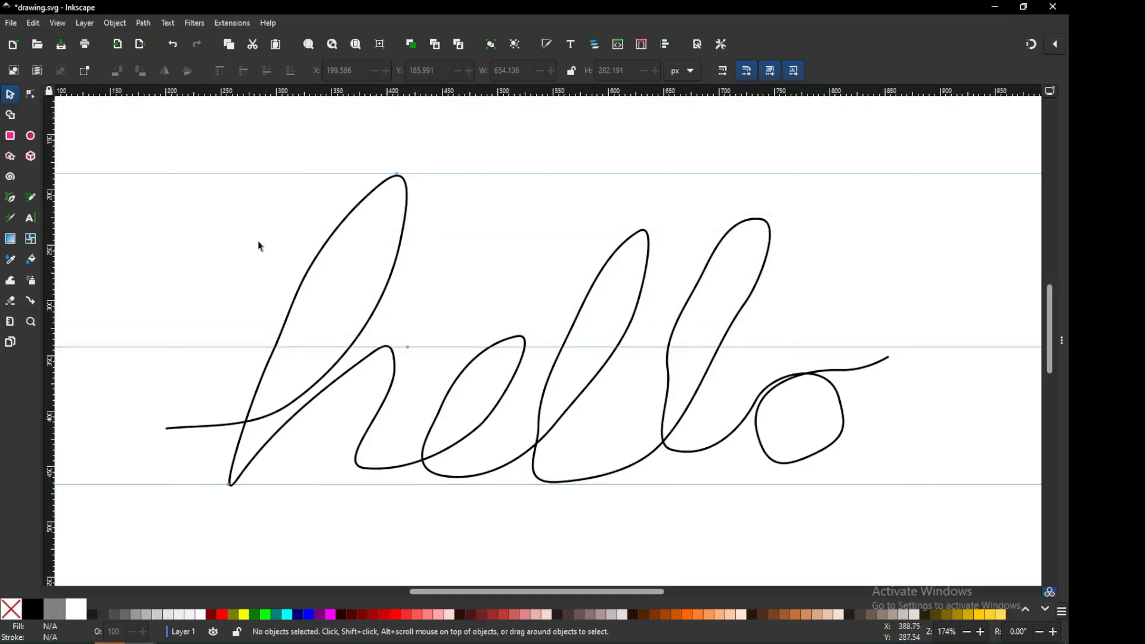
Reshape the h by raising its entry stroke's start and crossing nodes towards the middle guide and shifting the stem node slightly left.
left_click(31, 94)
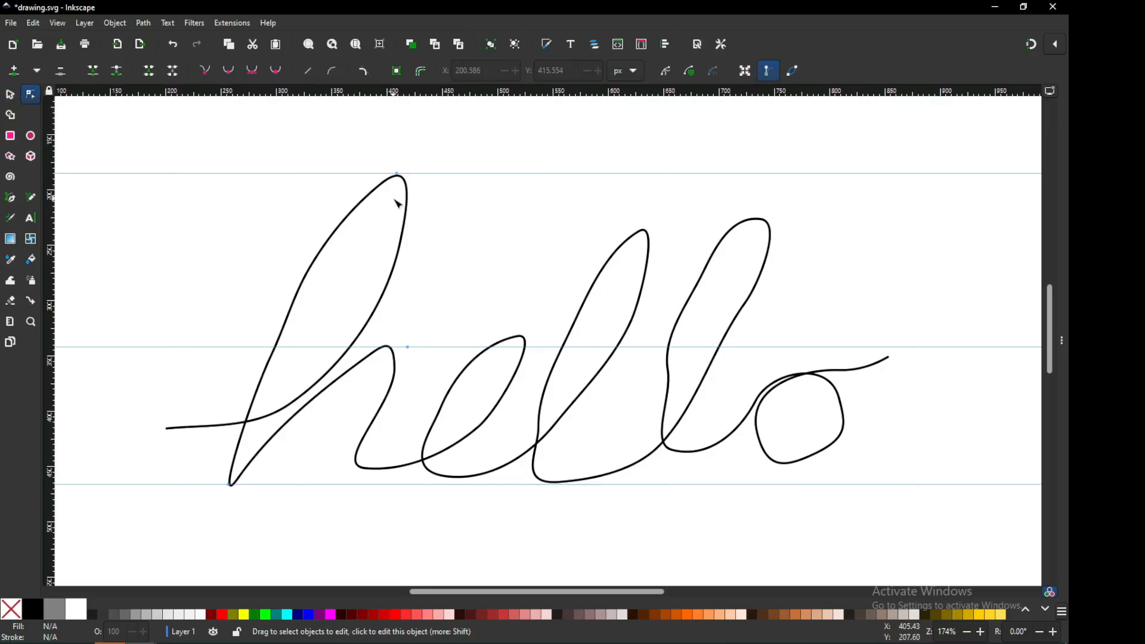
left_click(406, 185)
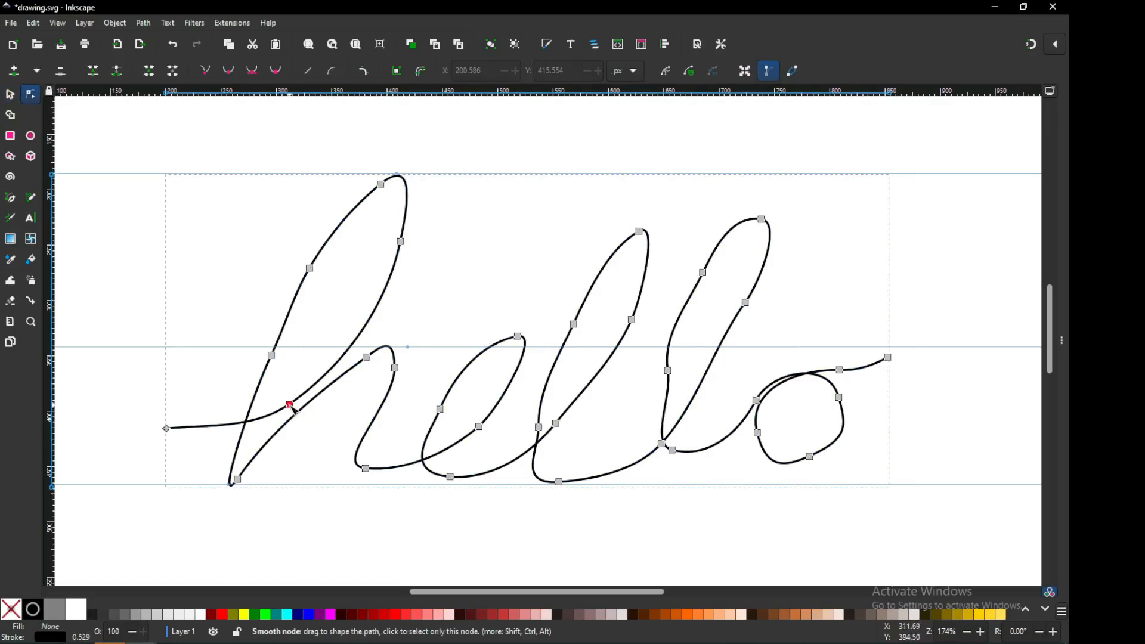
left_click_drag(294, 408, 287, 382)
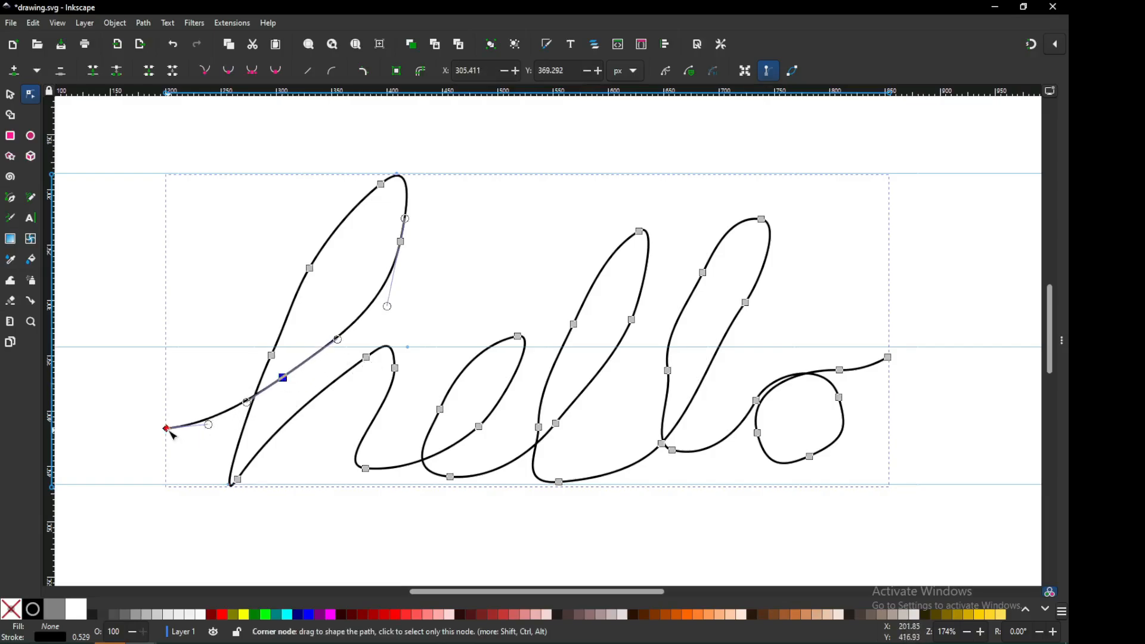
mouse_move(169, 432)
left_mouse_down()
mouse_move(164, 362)
mouse_move(199, 358)
mouse_move(170, 412)
left_mouse_up()
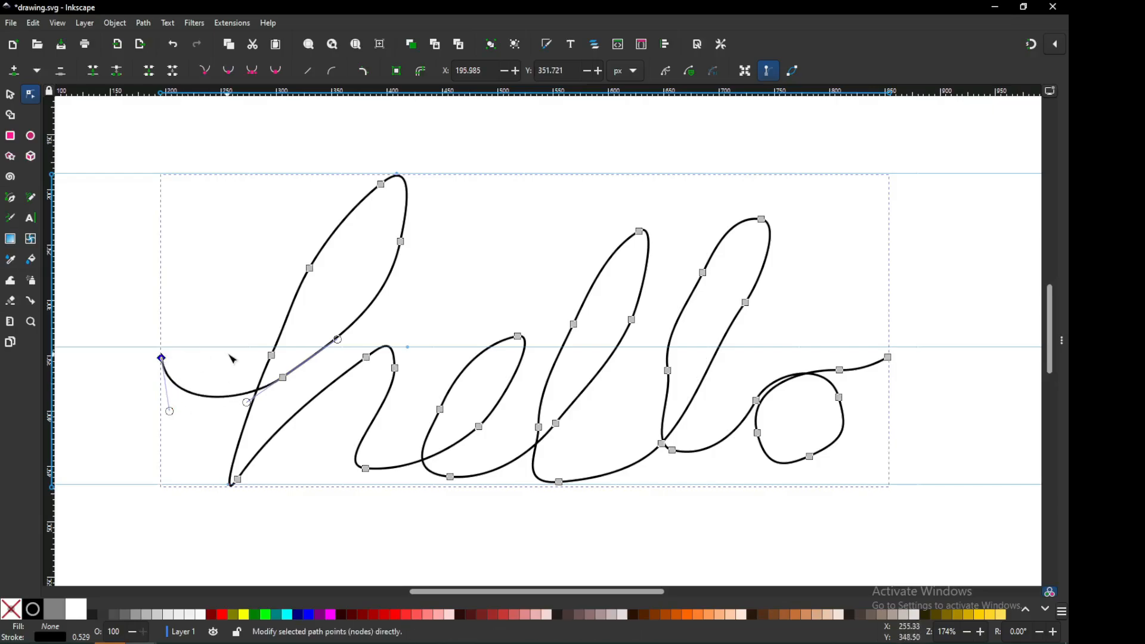
left_click_drag(274, 360, 263, 358)
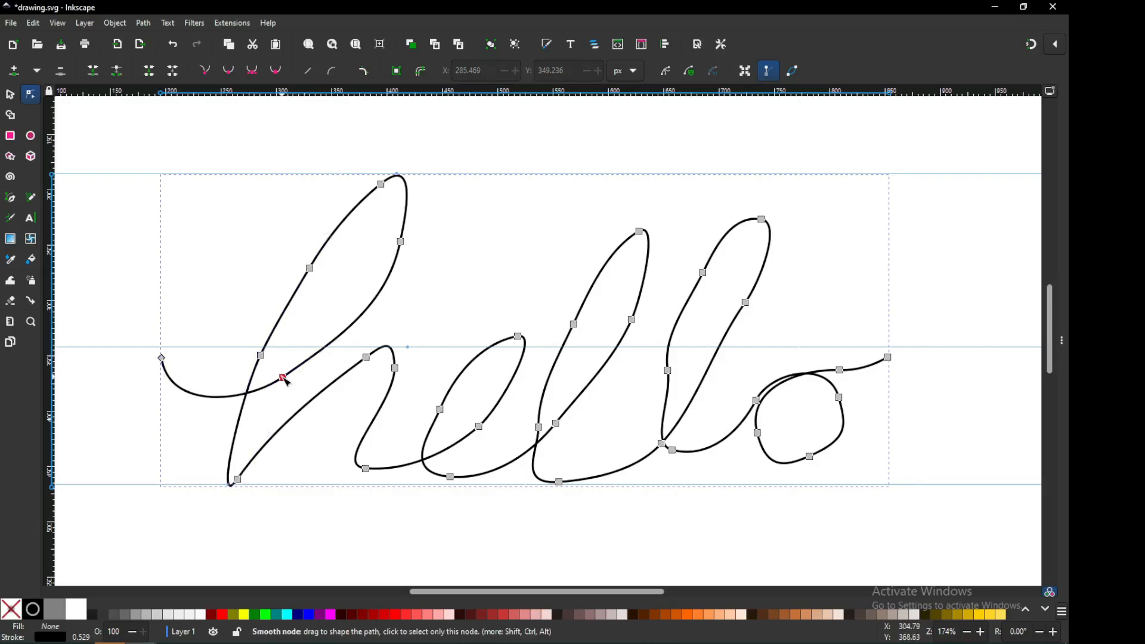
left_click_drag(284, 378, 281, 373)
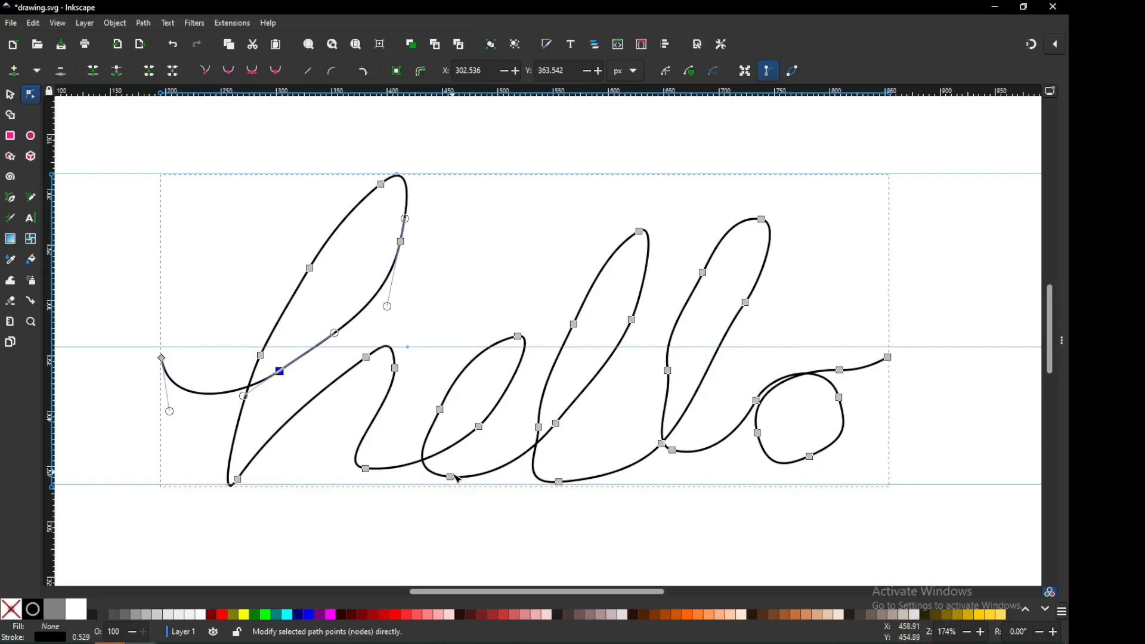
Align the bottom nodes of the h, the e and the first l with the lowest guide.
left_click_drag(368, 471, 366, 485)
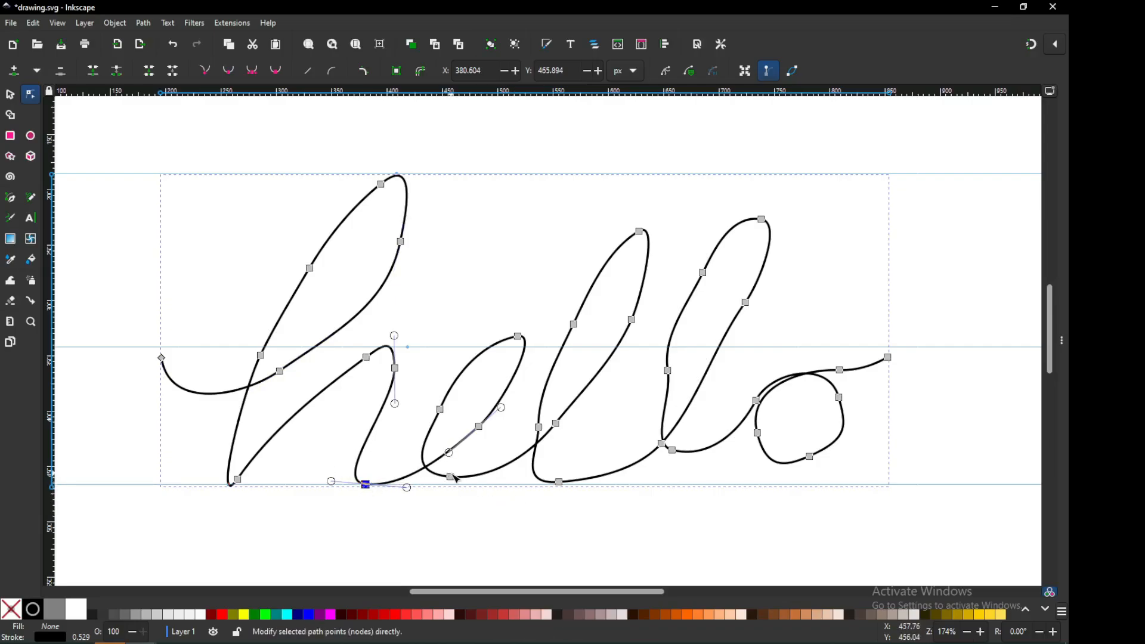
left_click_drag(450, 477, 451, 484)
left_click_drag(559, 482, 559, 483)
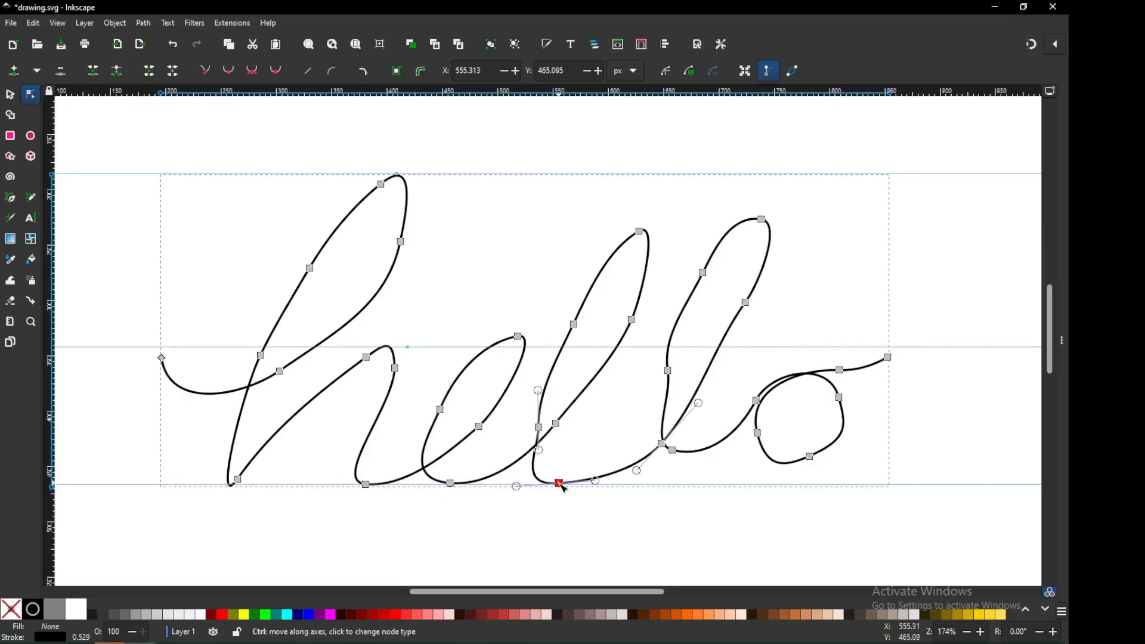
Delete the extra node low on the first l's upstroke and raise the letter's loop to the highest guide.
left_click(540, 427)
key("Delete")
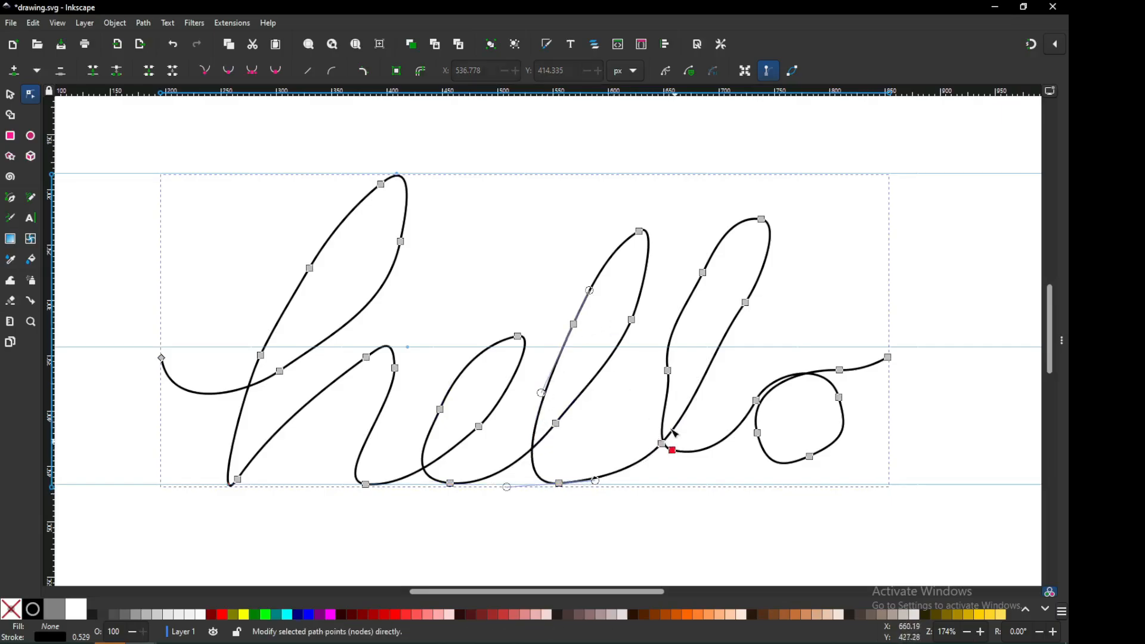
mouse_move(576, 184)
left_mouse_down()
mouse_move(619, 197)
mouse_move(654, 332)
mouse_move(640, 286)
mouse_move(649, 271)
left_mouse_up()
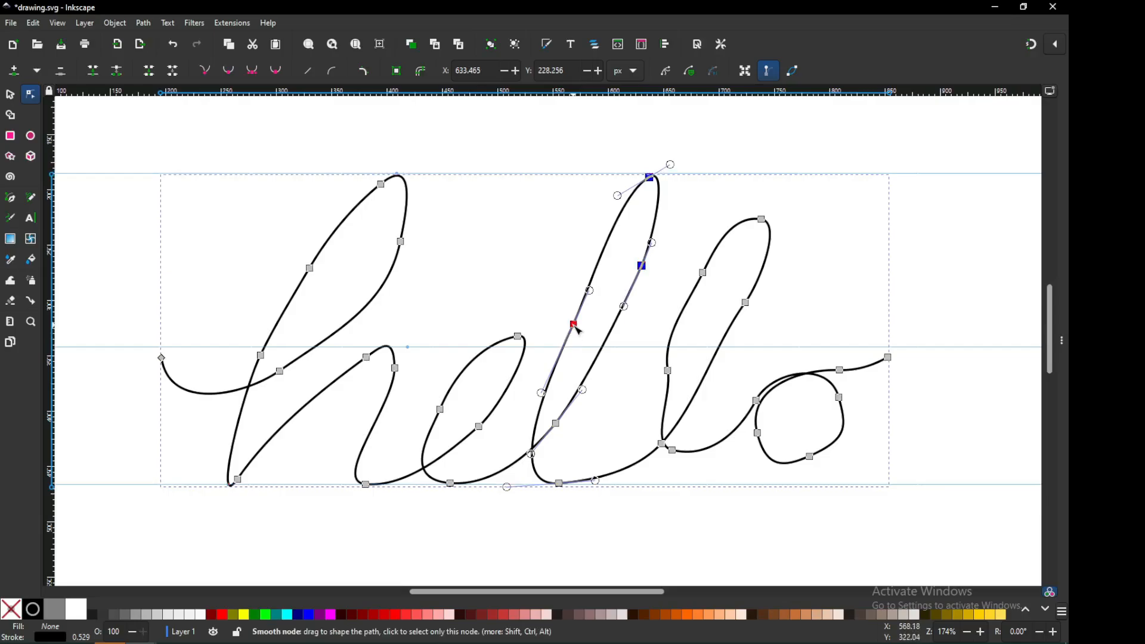
Reshape the first l by shifting its upstroke node slightly left, moving the lower crossing node right and bowing the downstroke outward.
left_click_drag(576, 327, 570, 326)
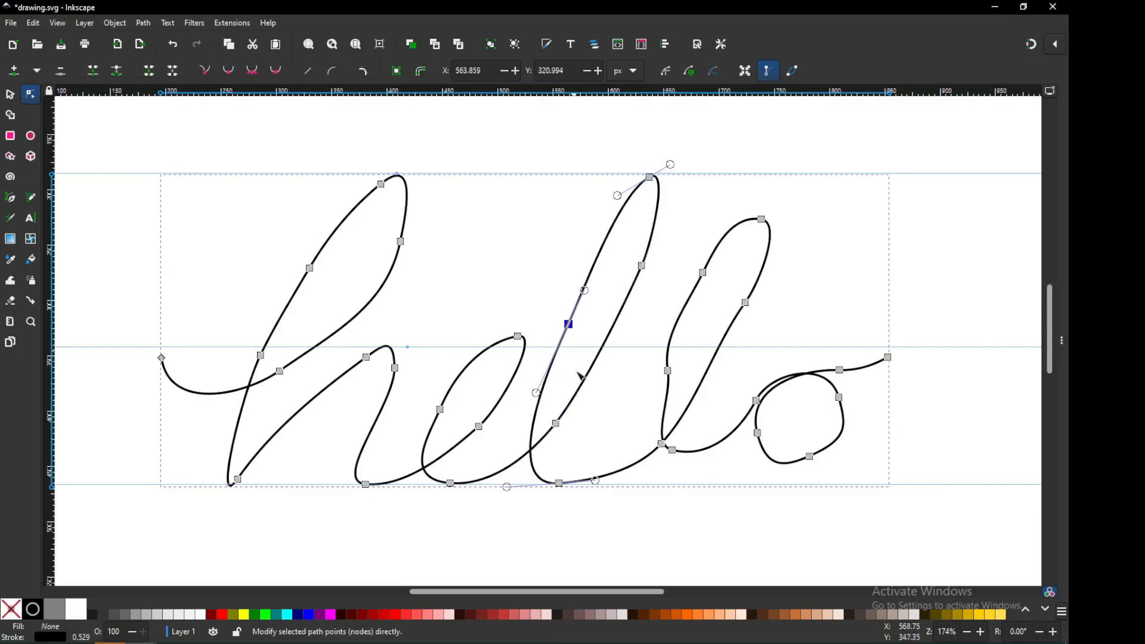
left_click_drag(558, 425, 579, 431)
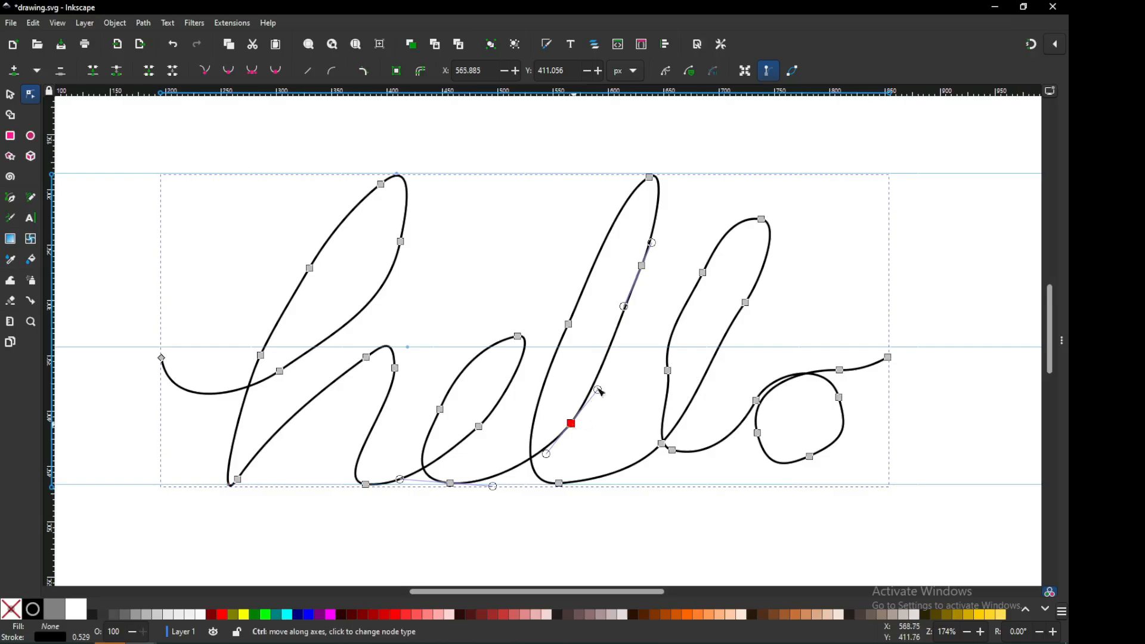
left_click(643, 267)
left_click_drag(626, 308, 630, 313)
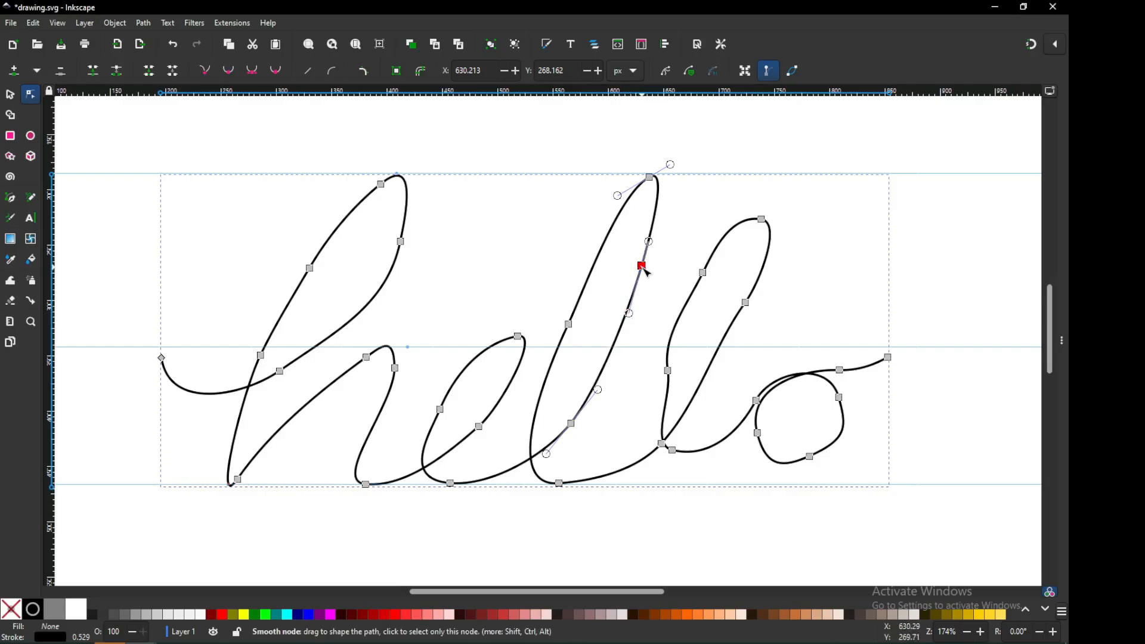
left_click_drag(643, 266, 658, 272)
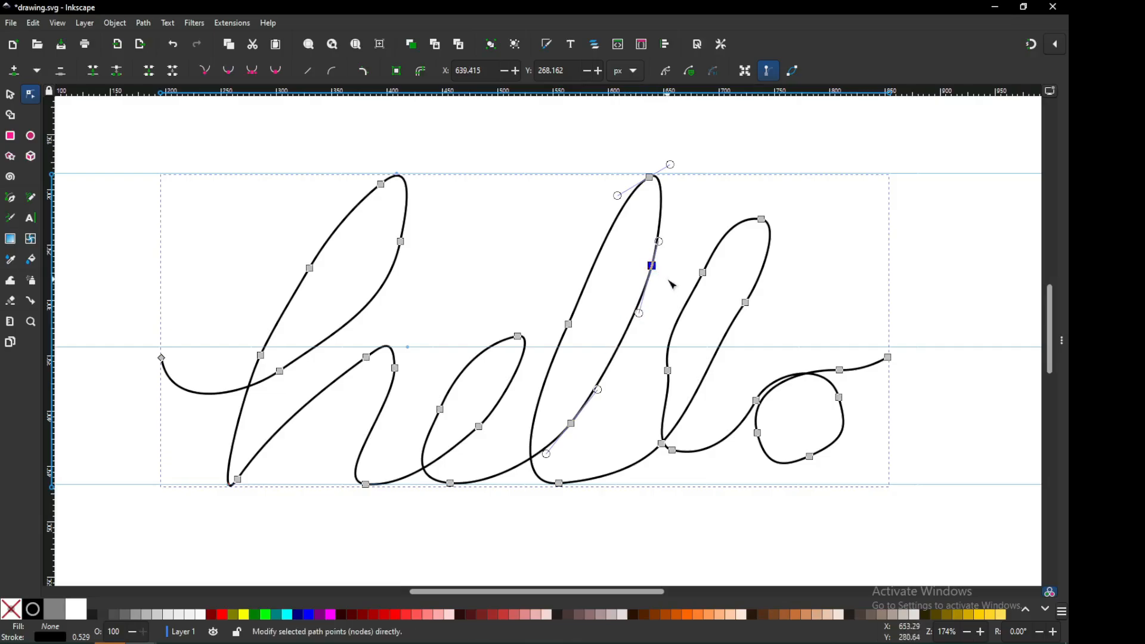
Lower the second l's base nodes towards the lowest guide, smooth its lower left stroke and raise its loop to the highest guide.
left_click_drag(636, 426, 677, 473)
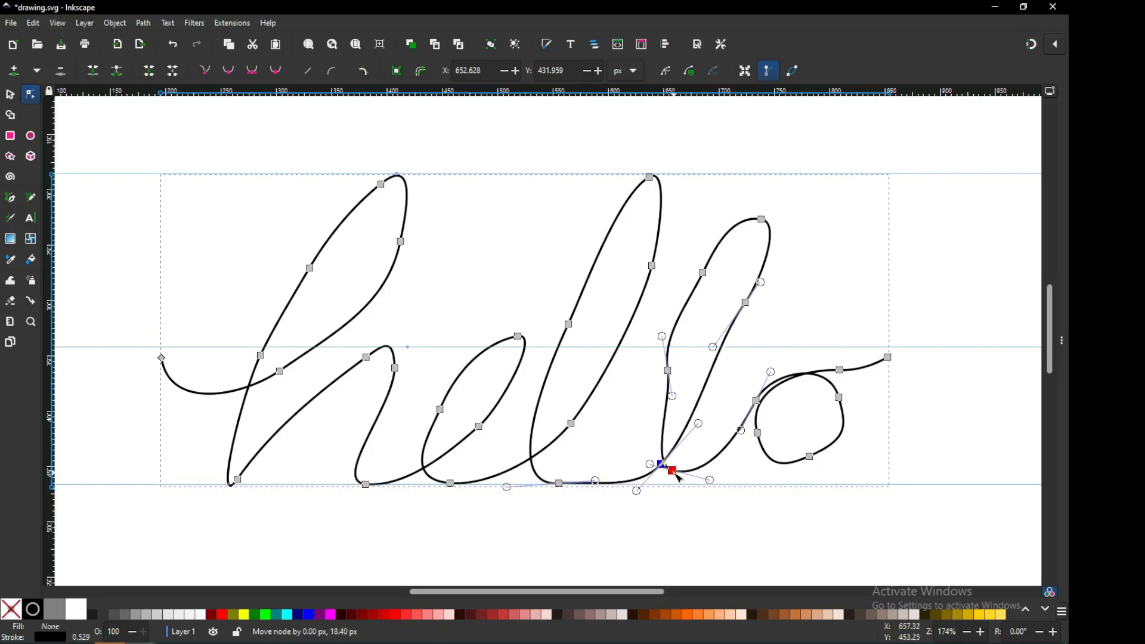
left_click(668, 371)
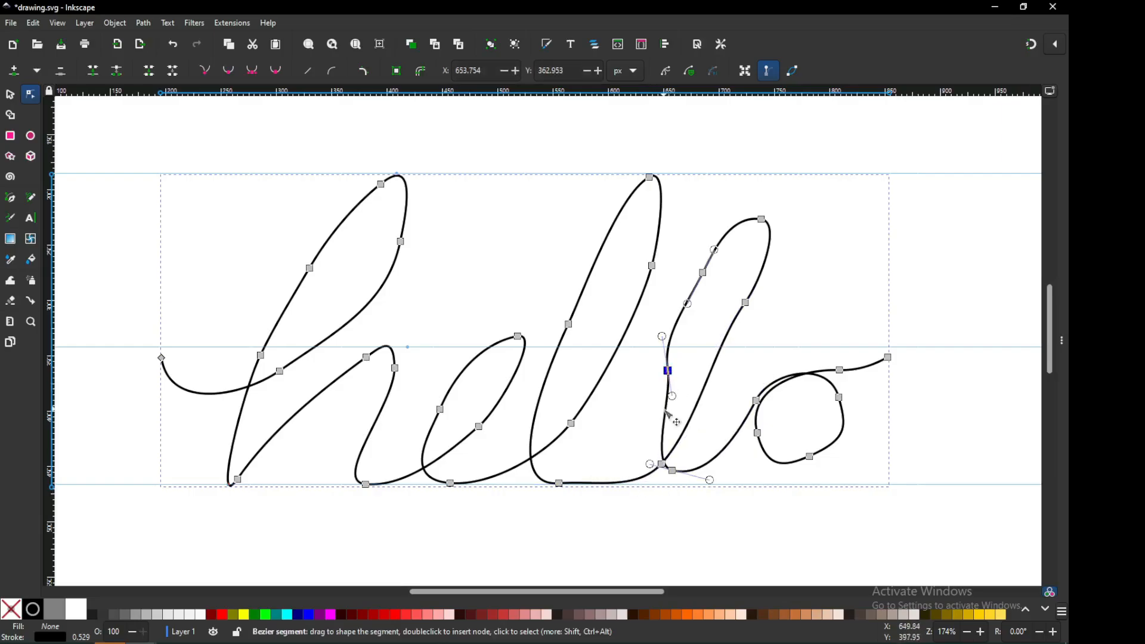
mouse_move(672, 397)
left_mouse_down()
mouse_move(655, 406)
mouse_move(661, 414)
left_mouse_up()
left_click_drag(762, 220, 767, 181)
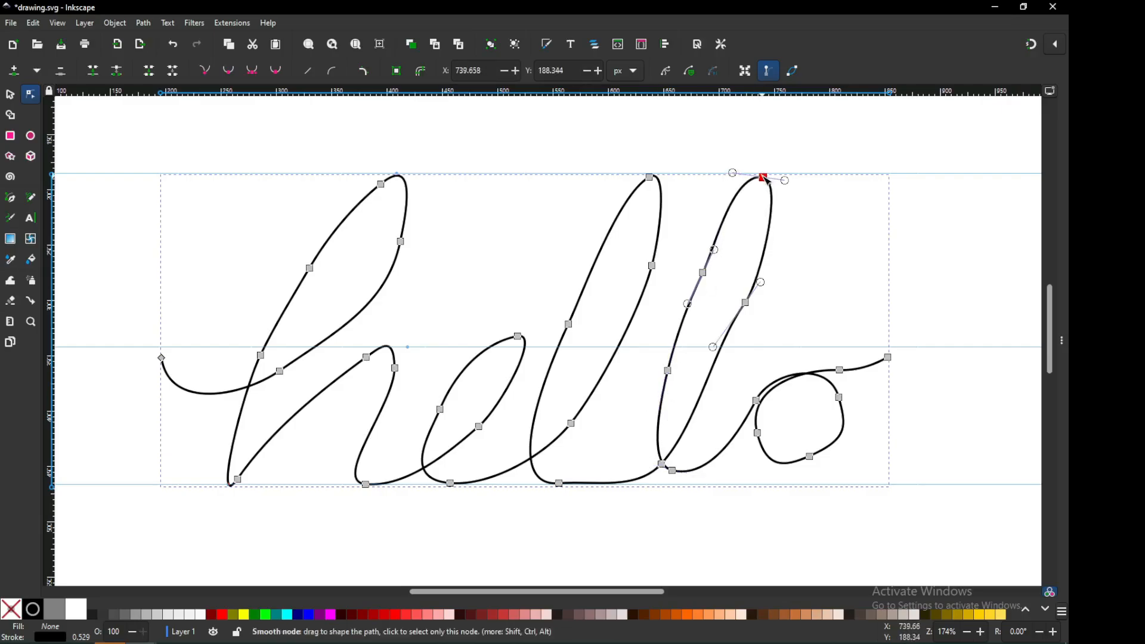
Smooth the second l's rising stroke with its middle node's handle and shift the upper node of the opposite stroke slightly left.
left_click(746, 302)
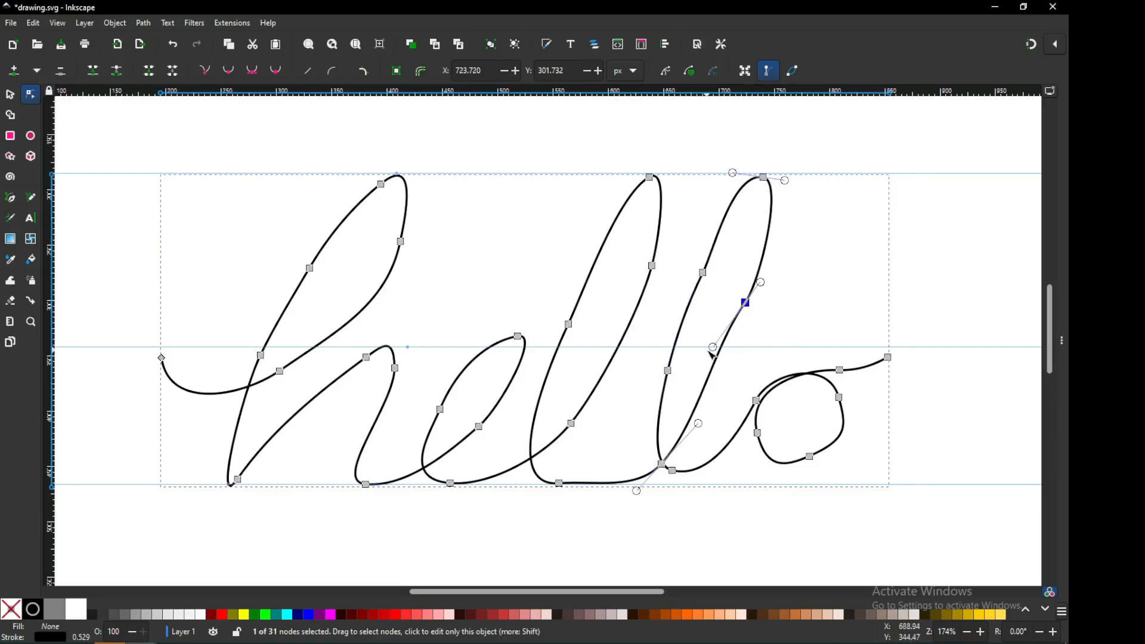
left_click_drag(713, 349, 722, 370)
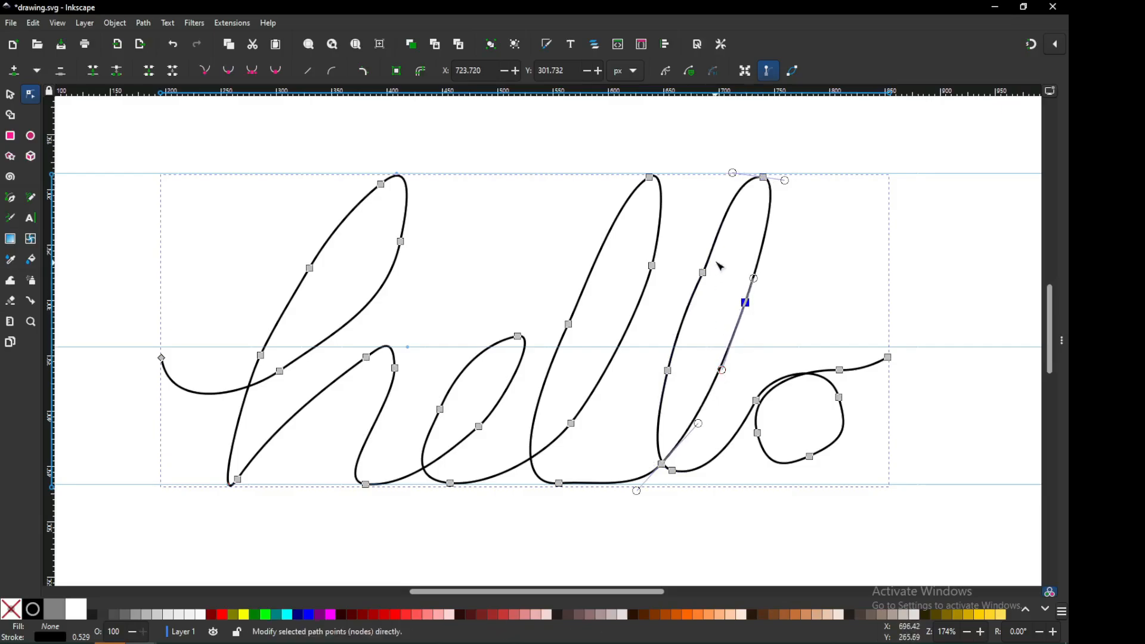
left_click(702, 272)
left_click_drag(715, 250, 700, 271)
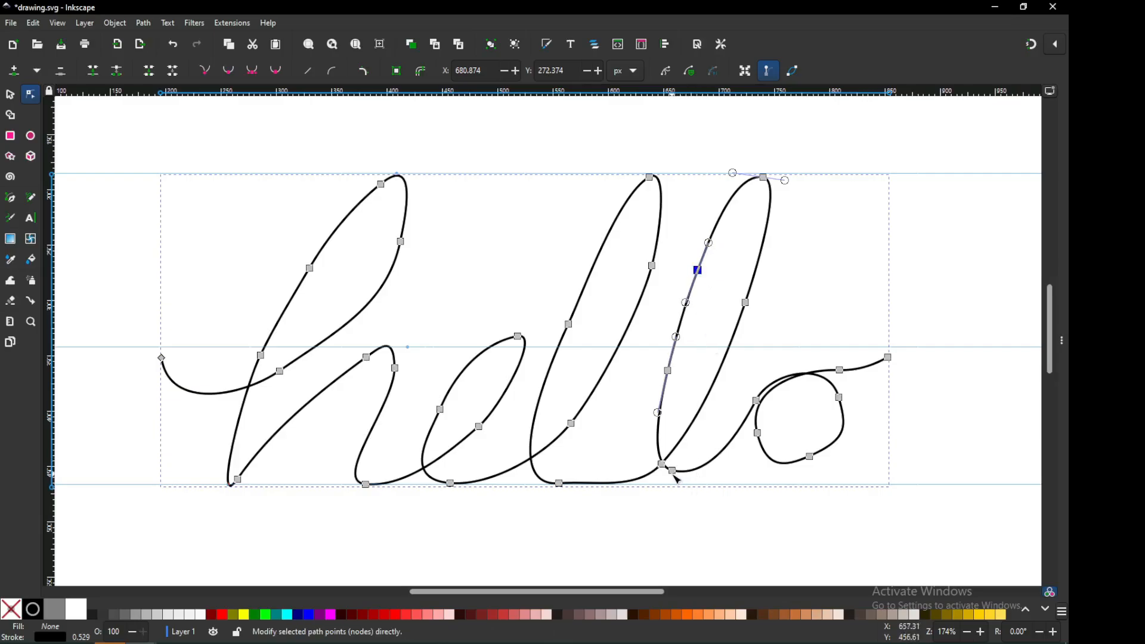
Bring the second l's bottom node onto the lowest guide and round the base curve joining the two l's.
left_click_drag(676, 477, 720, 499)
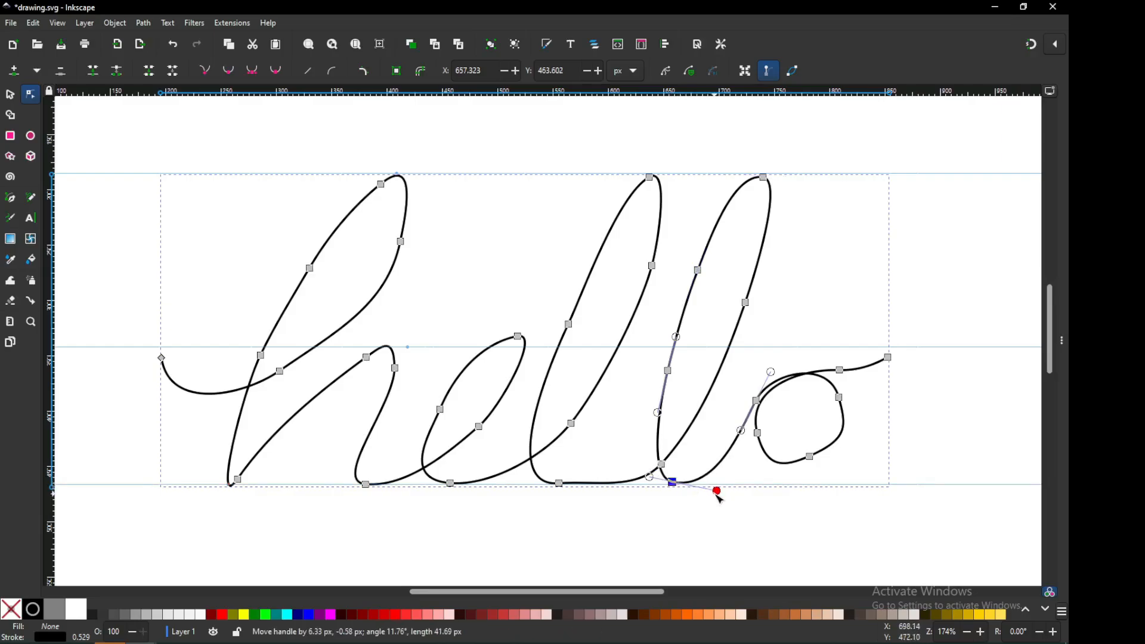
left_click(559, 483)
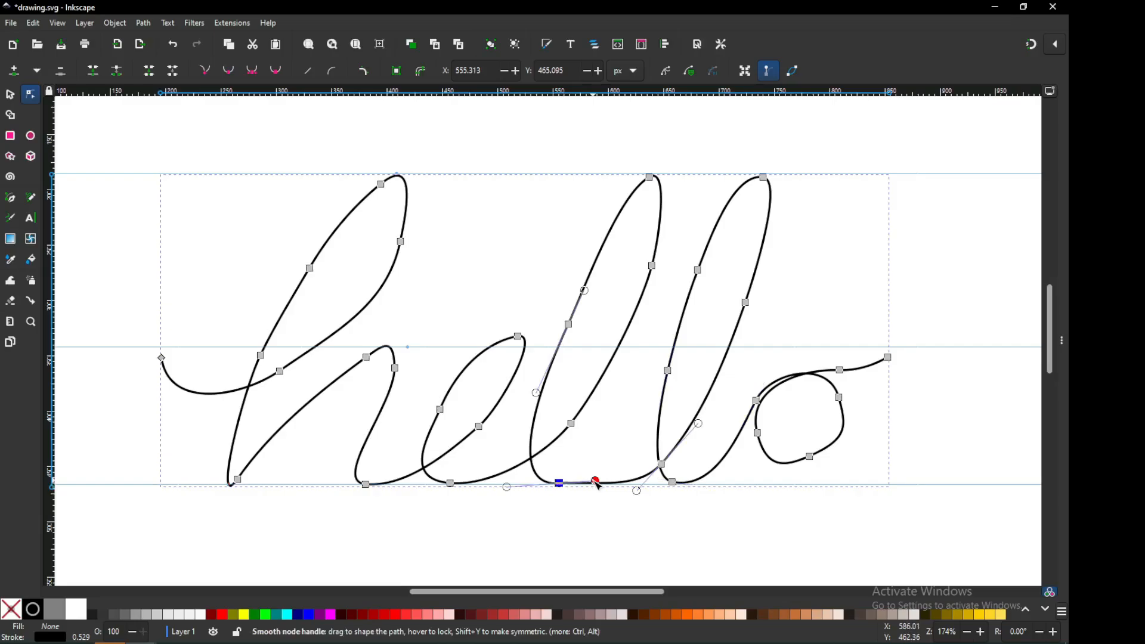
left_click_drag(596, 481, 596, 486)
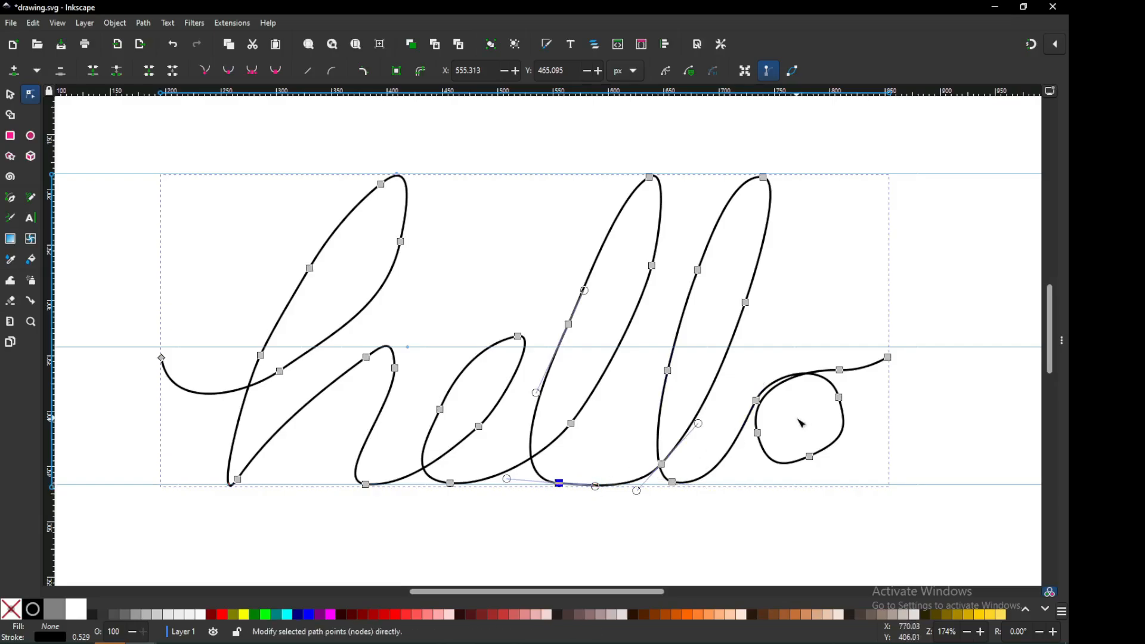
Reshape the o by lowering its bottom node to the lowest guide, widening its right side and raising its top to the middle guide.
left_click(809, 457)
left_click_drag(813, 460, 857, 480)
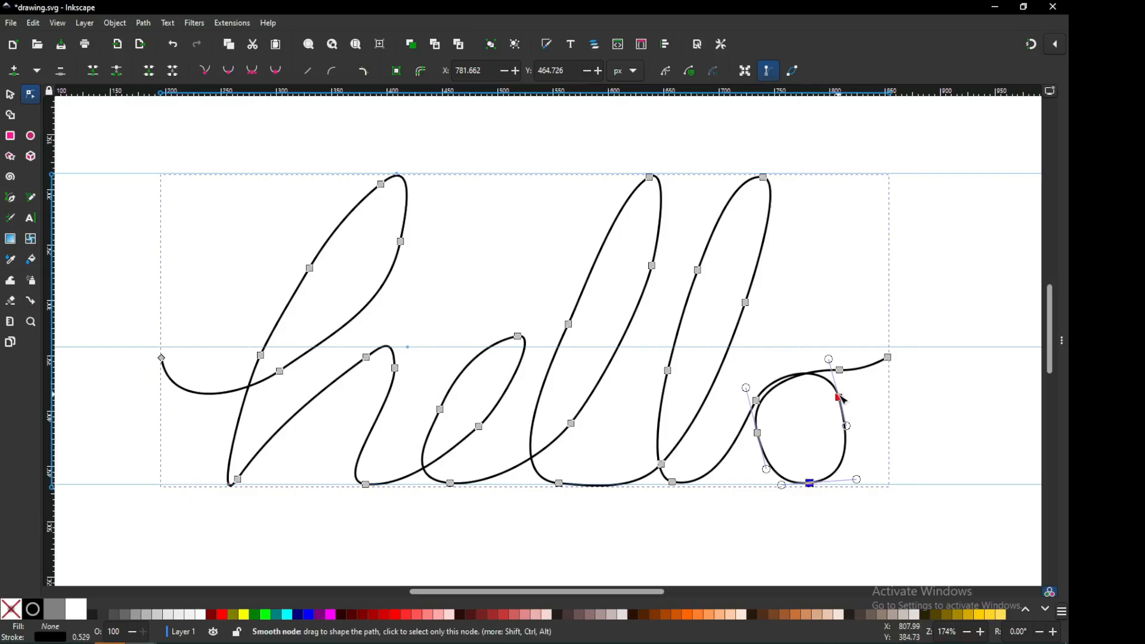
left_click_drag(842, 398, 853, 397)
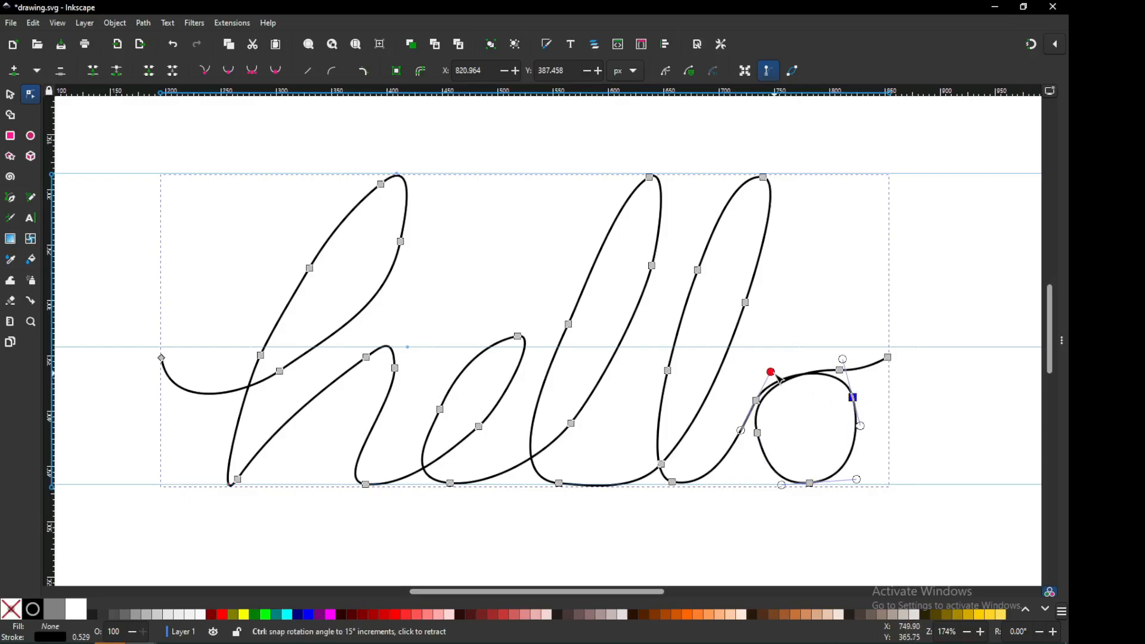
left_click_drag(777, 371, 792, 316)
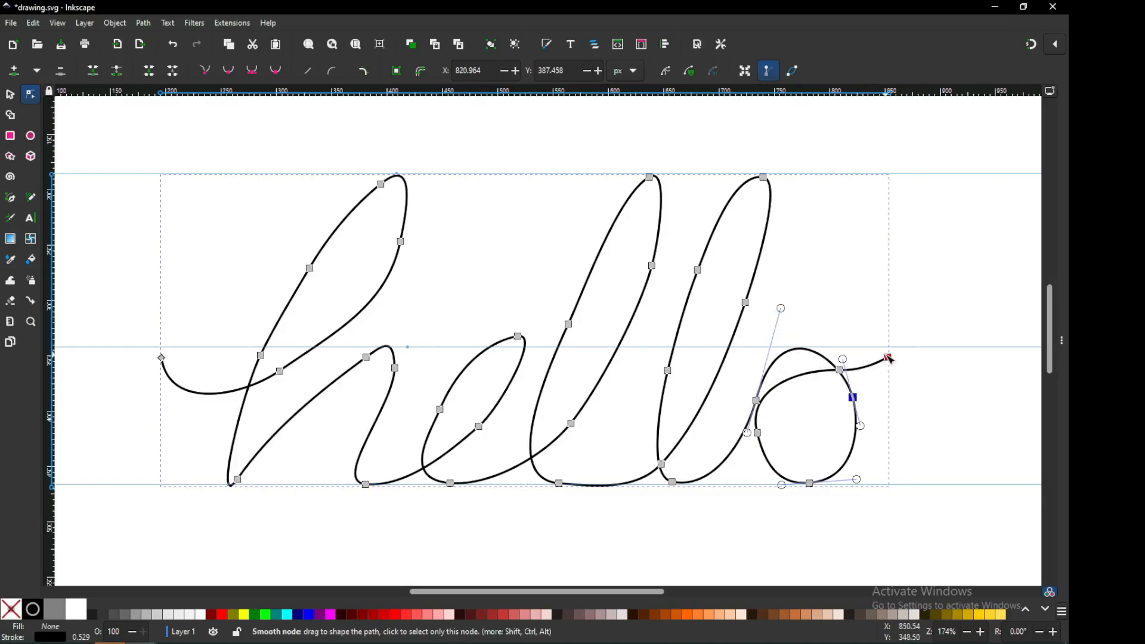
Extend the o's exit stroke up and to the right, raise its connecting node above the middle guide and adjust the o's top curve.
left_click_drag(888, 357, 918, 328)
left_click_drag(840, 370, 843, 353)
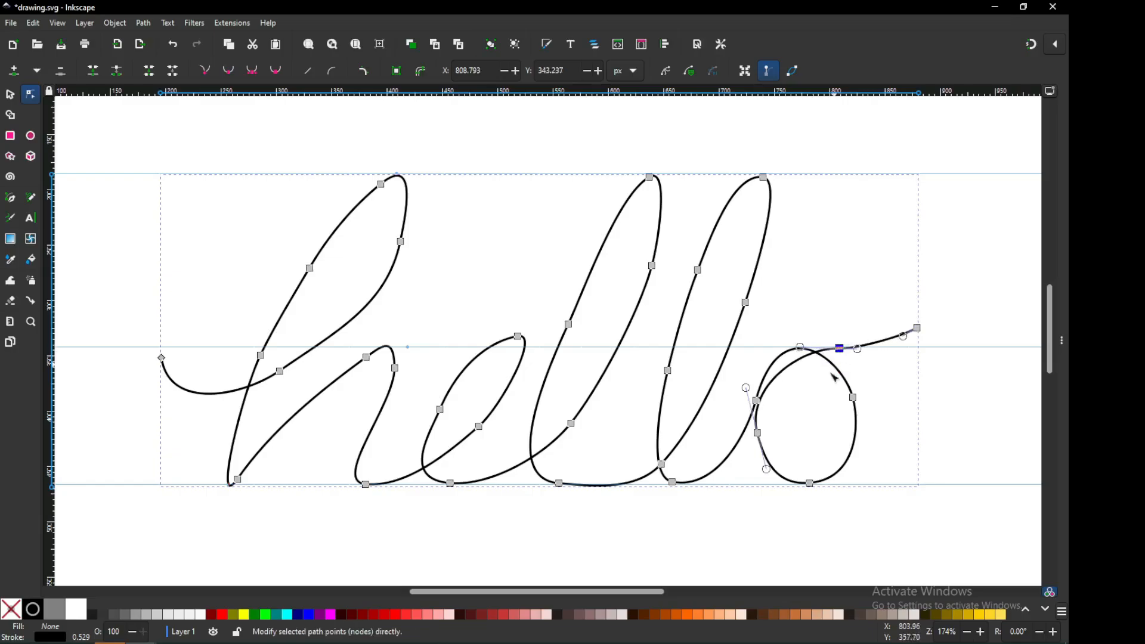
left_click(791, 356)
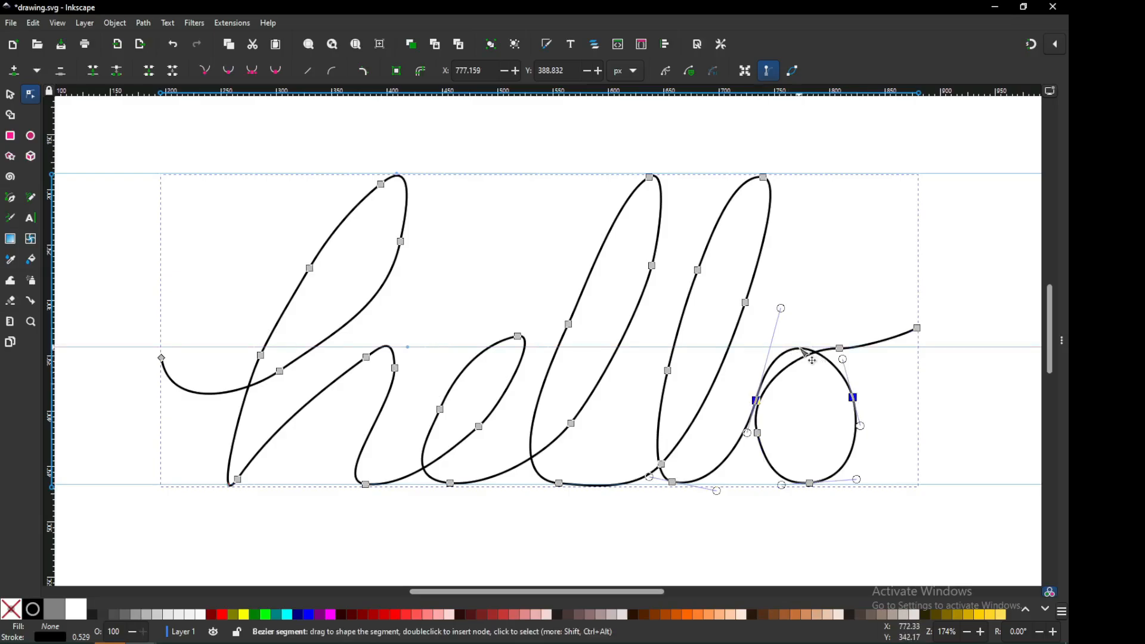
left_click_drag(808, 356, 814, 352)
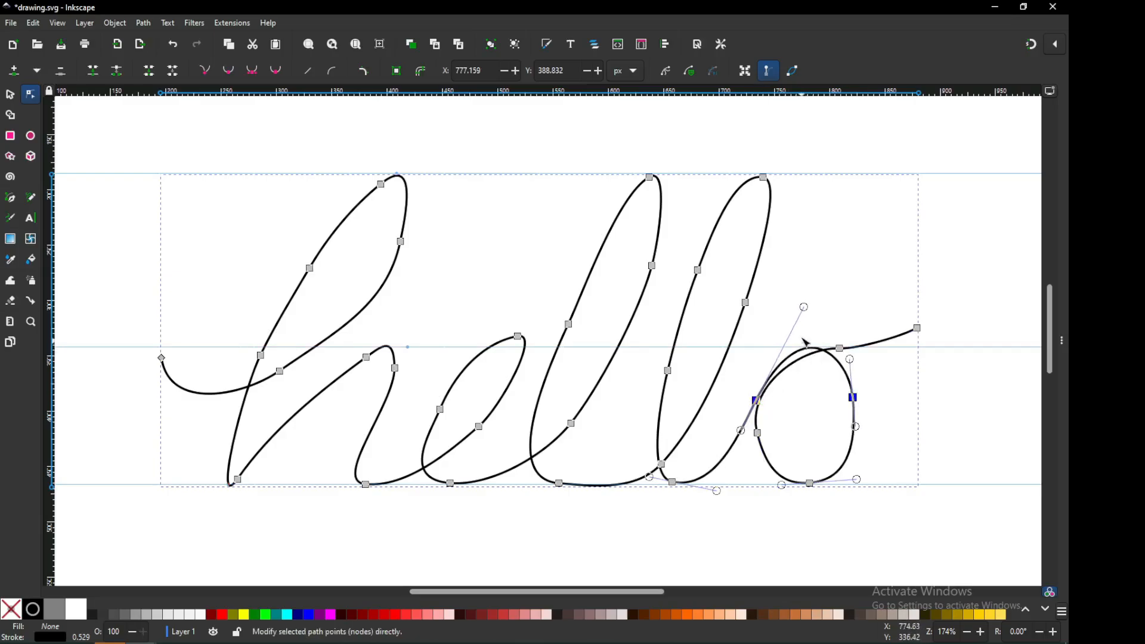
left_click_drag(808, 311, 843, 344)
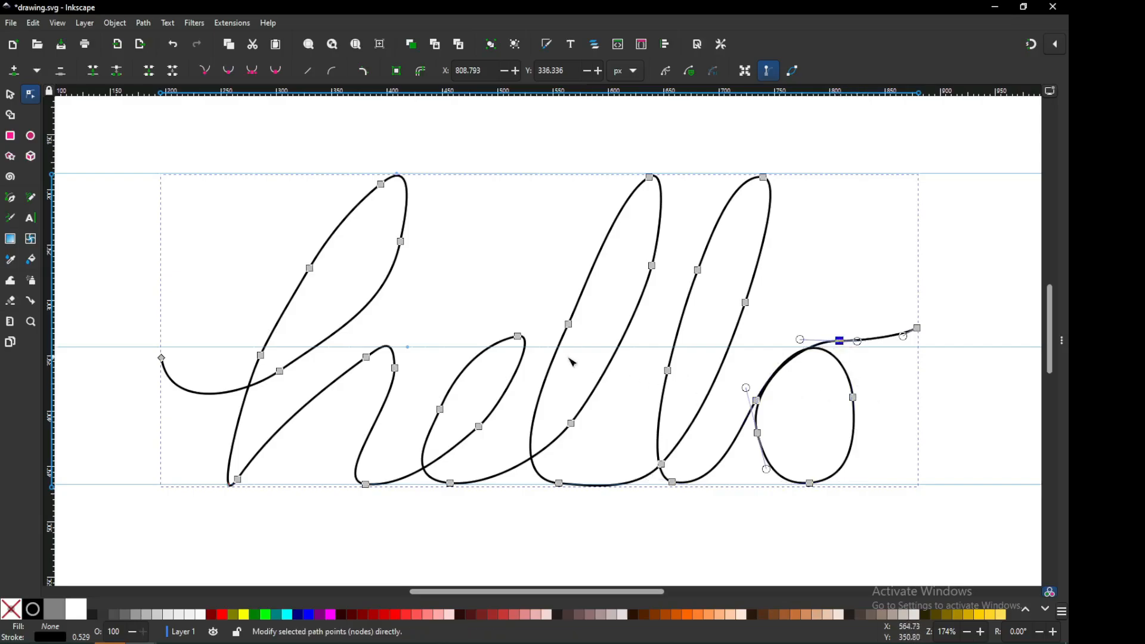
Lower the top node of the e to the middle guide and widen the letter's left side.
left_click_drag(523, 340, 509, 350)
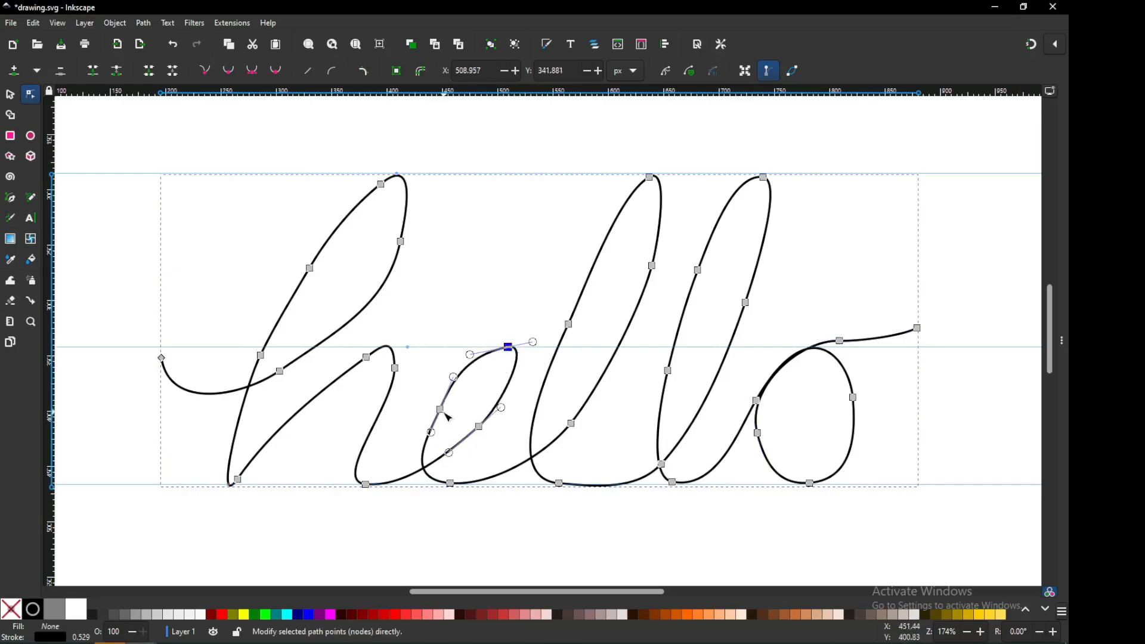
left_click_drag(446, 413, 431, 409)
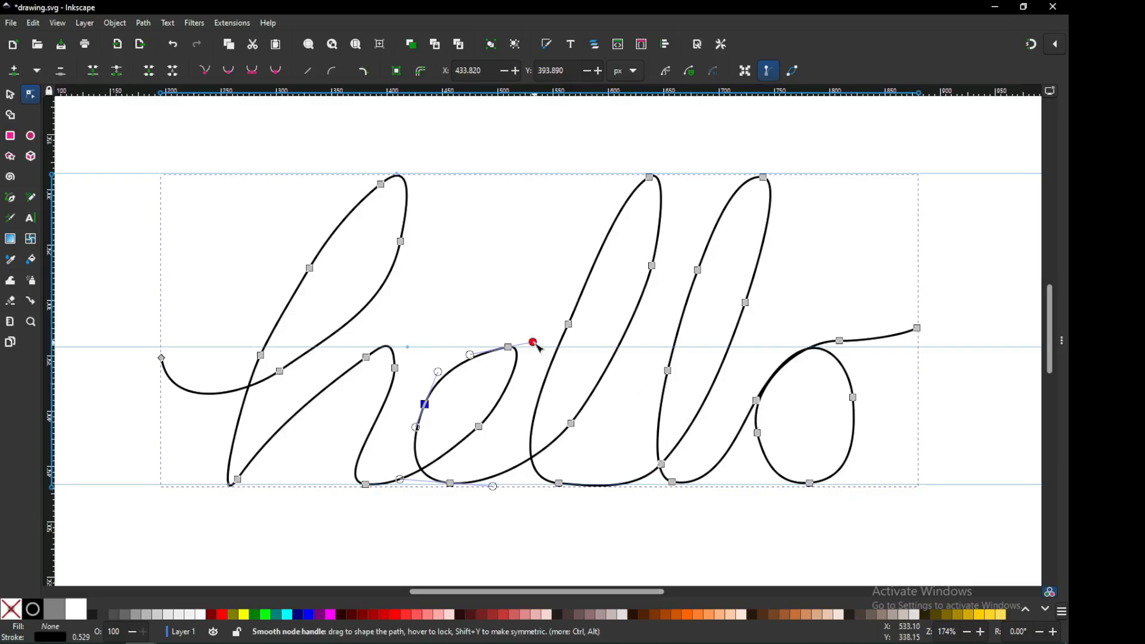
left_click(547, 290)
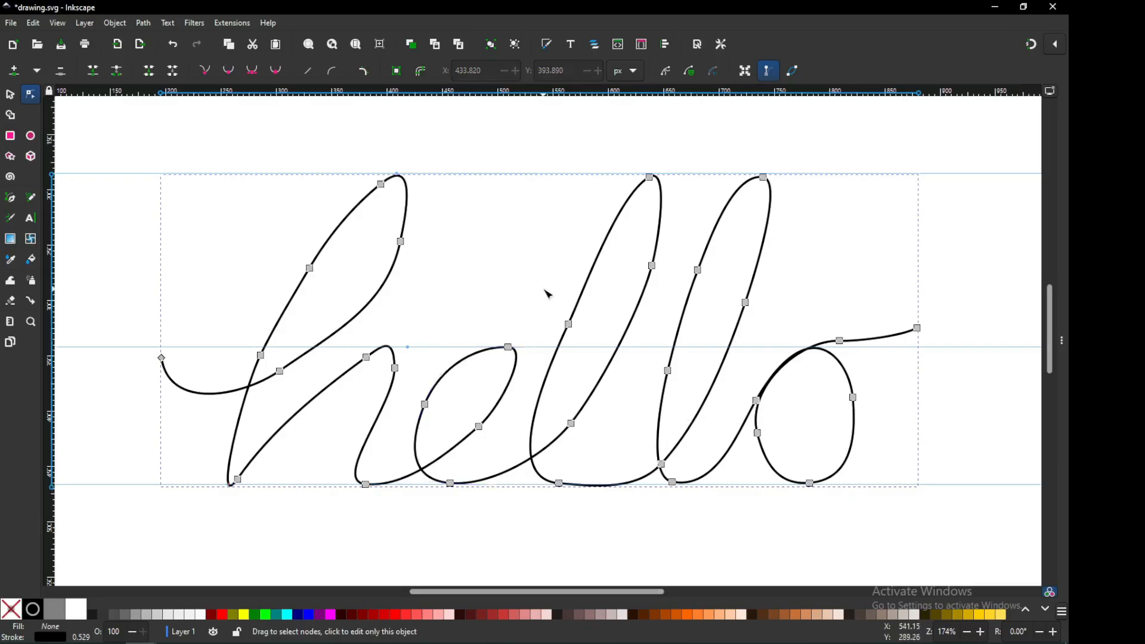
Finish node editing, deselect the lettering and save the drawing.
left_click(10, 94)
left_click(516, 239)
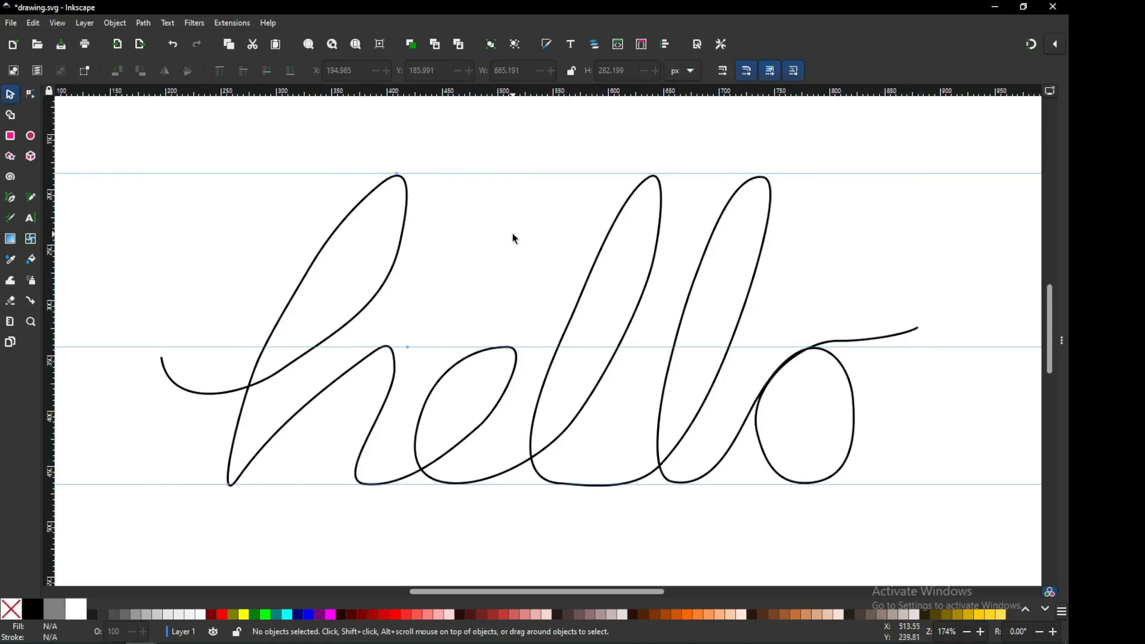
key("ctrl+s")
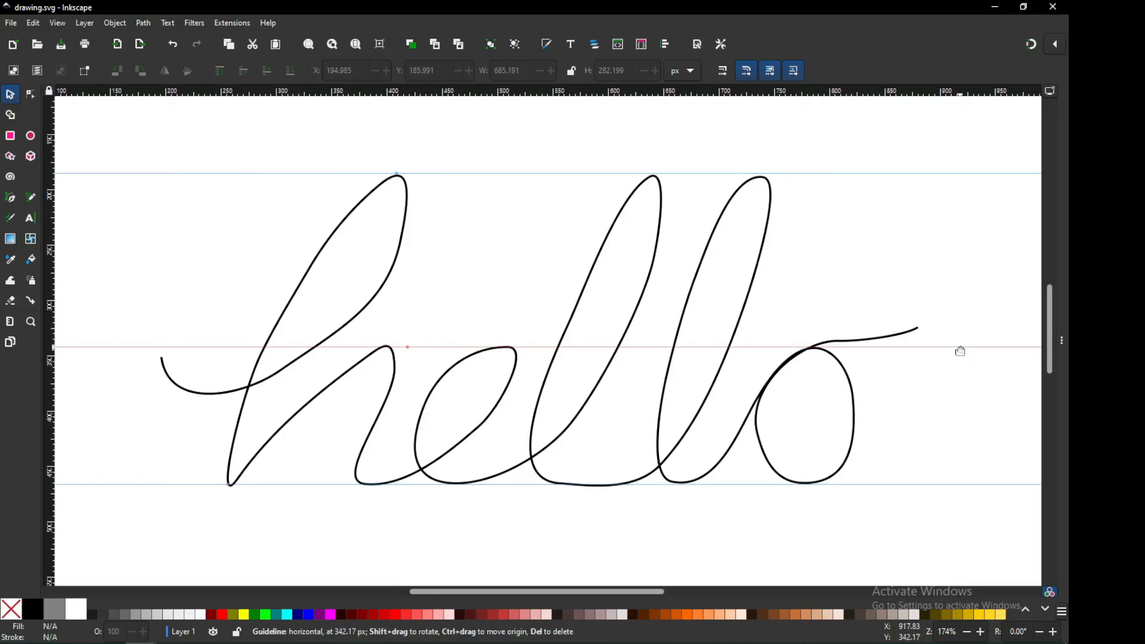
Delete the three horizontal guides and save the drawing.
key("Delete")
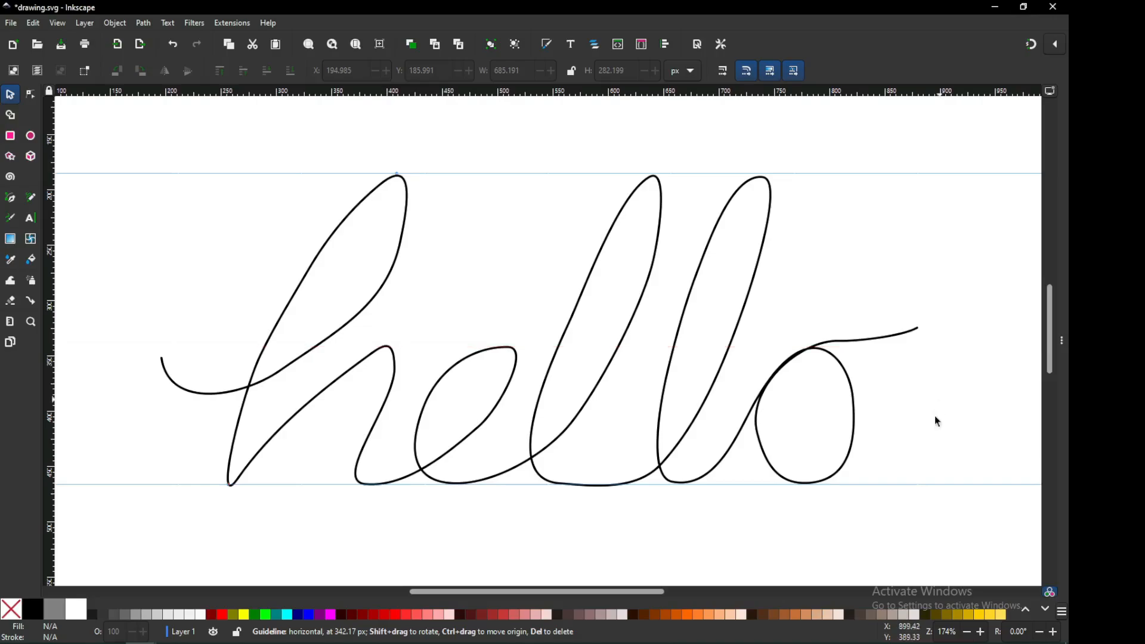
key("Delete")
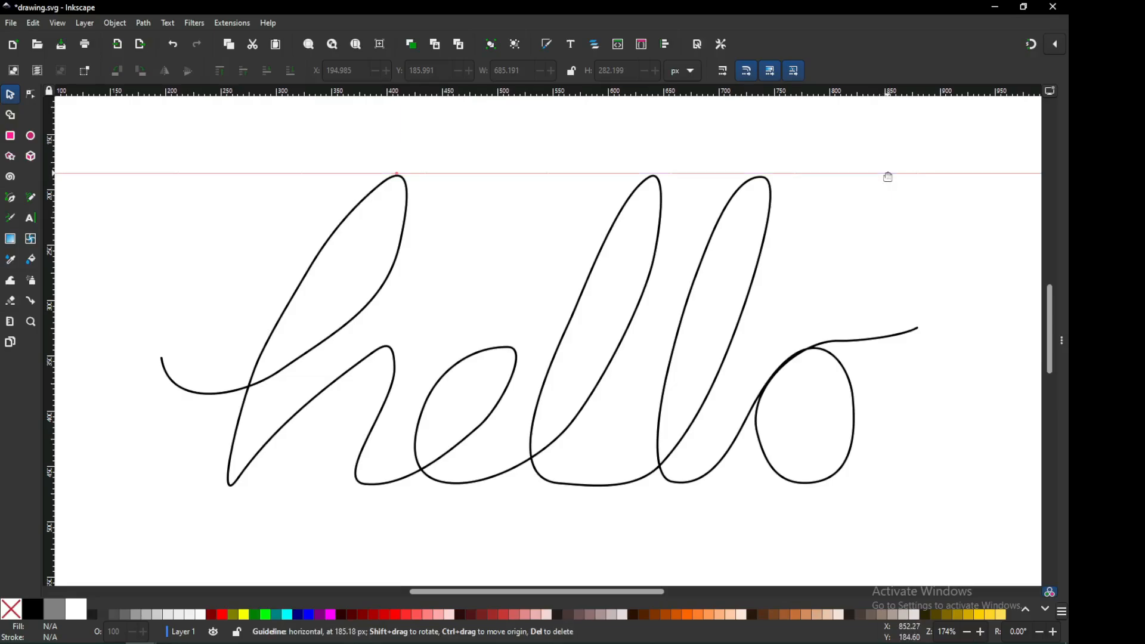
key("Delete")
key("ctrl+s")
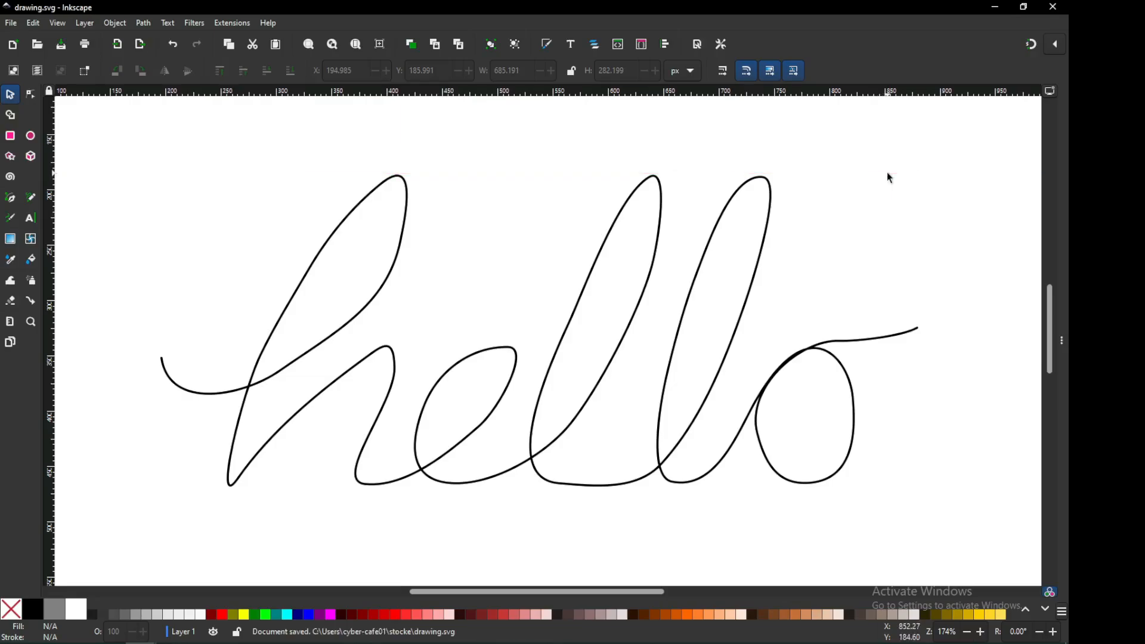
Draw a small circle with a radius of about 25 px above the start of the h and convert it to a path.
key("minus")
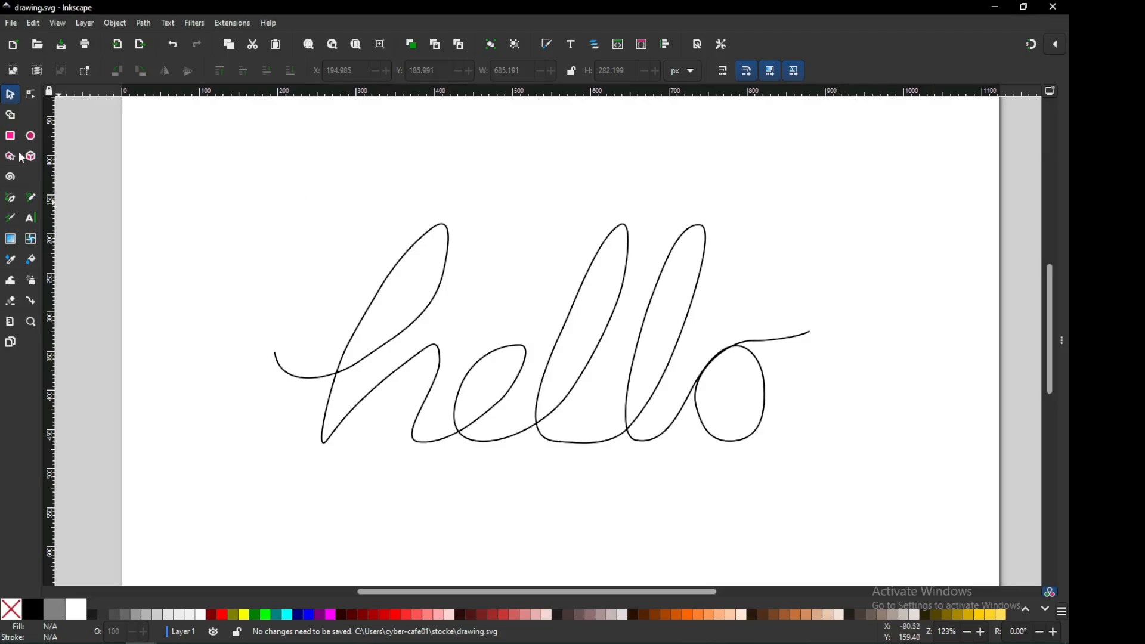
left_click(31, 136)
left_click_drag(271, 166, 291, 188)
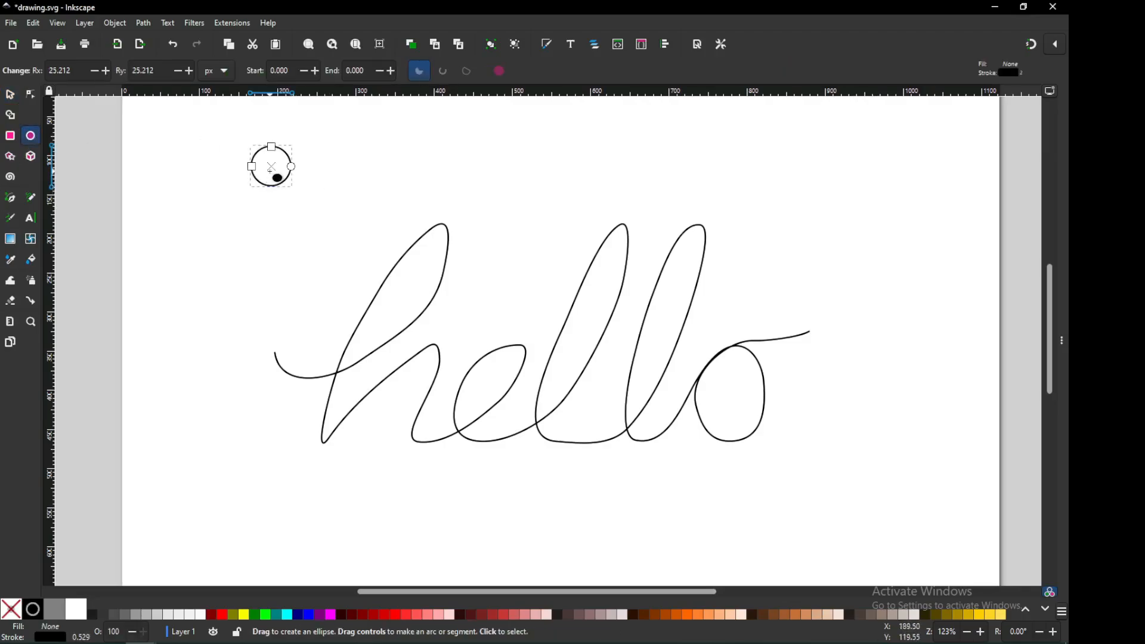
left_click(16, 95)
left_click(146, 24)
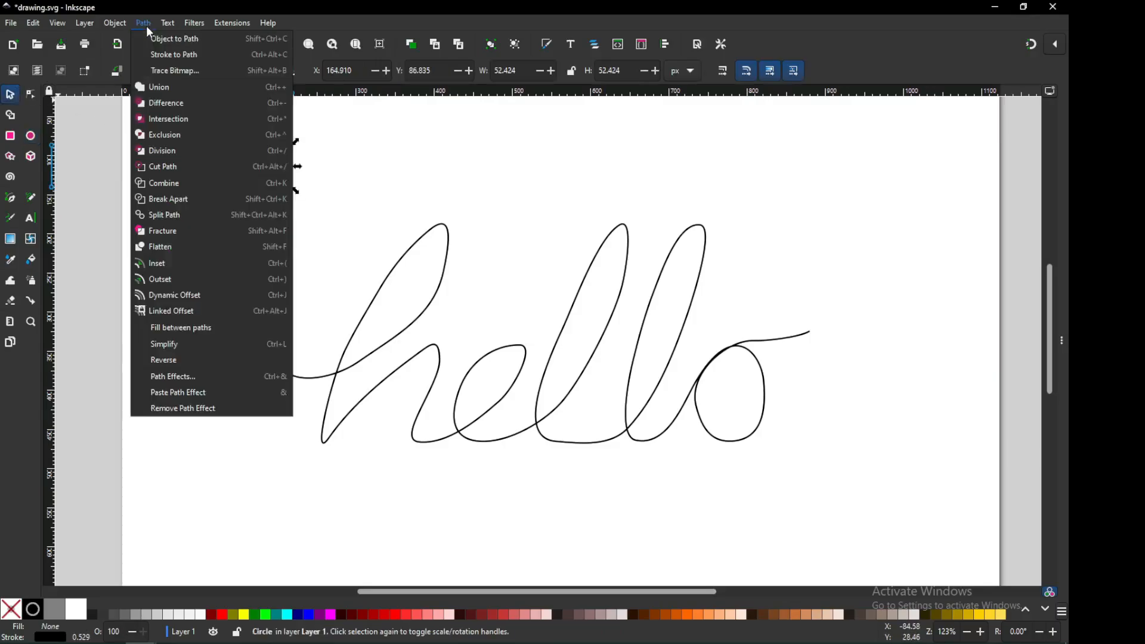
left_click(161, 41)
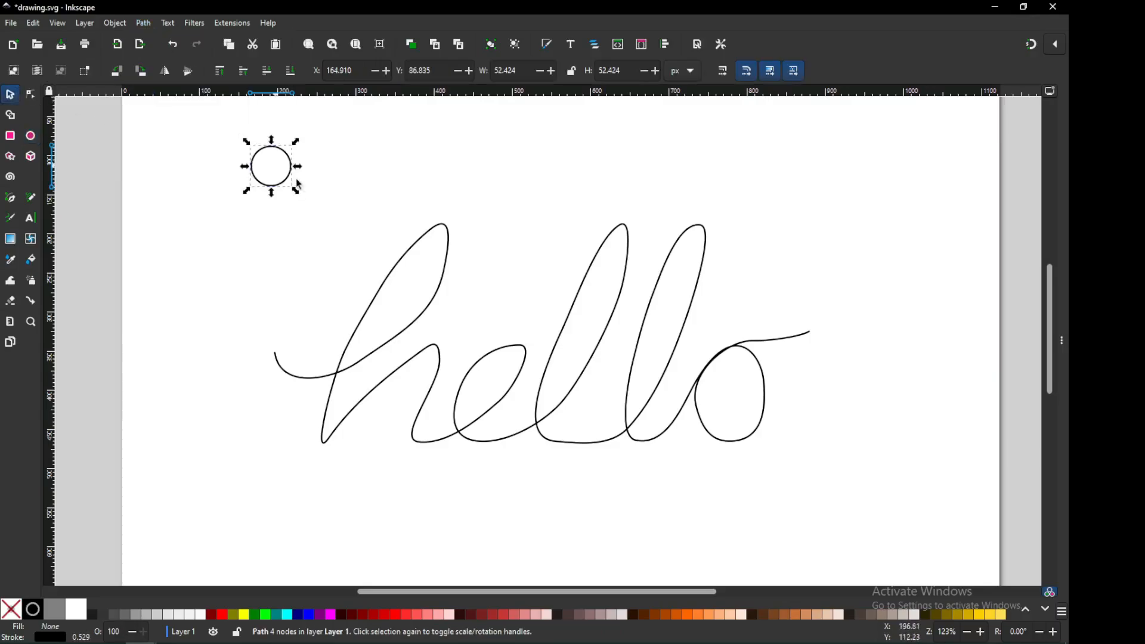
Apply Object to Path to the hello lettering and reselect the small circle.
left_click(435, 313)
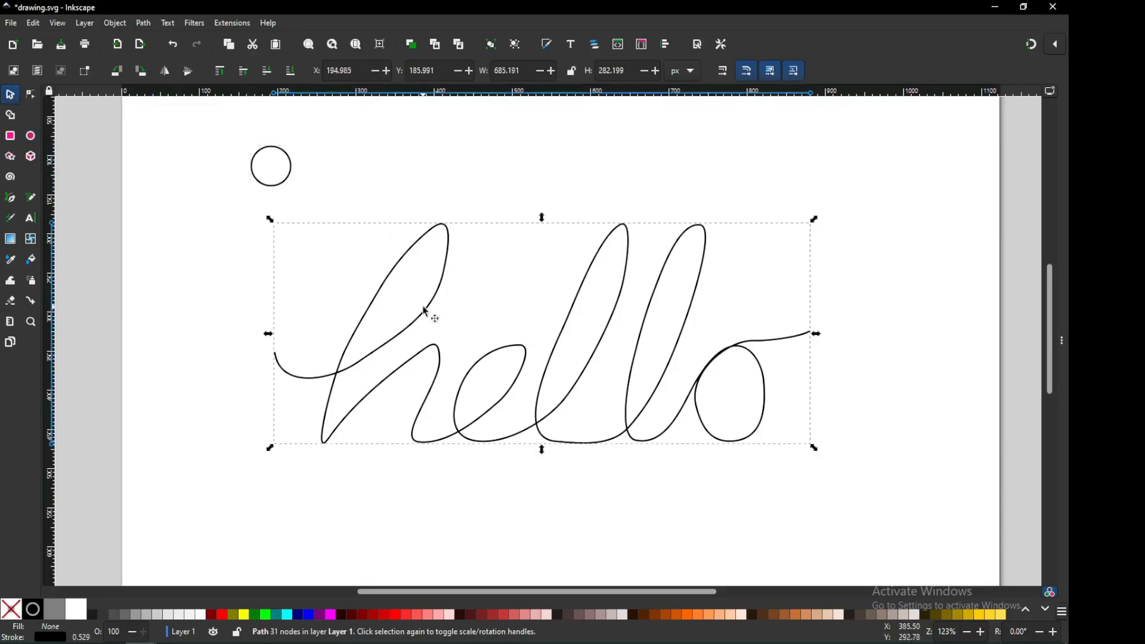
left_click(147, 22)
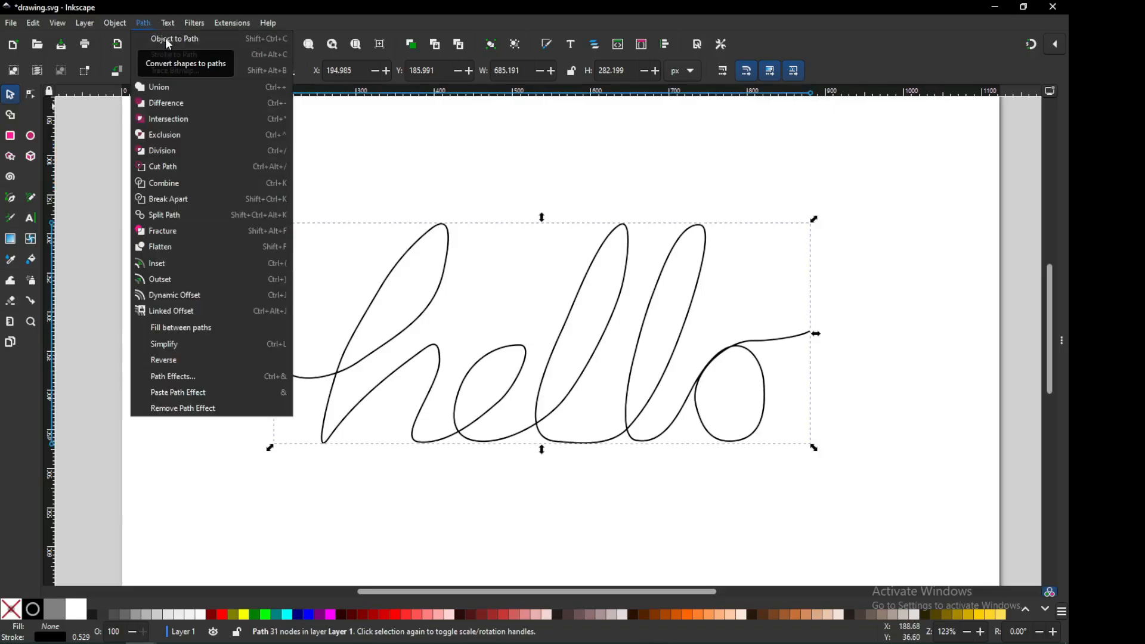
left_click(169, 40)
left_click(291, 185)
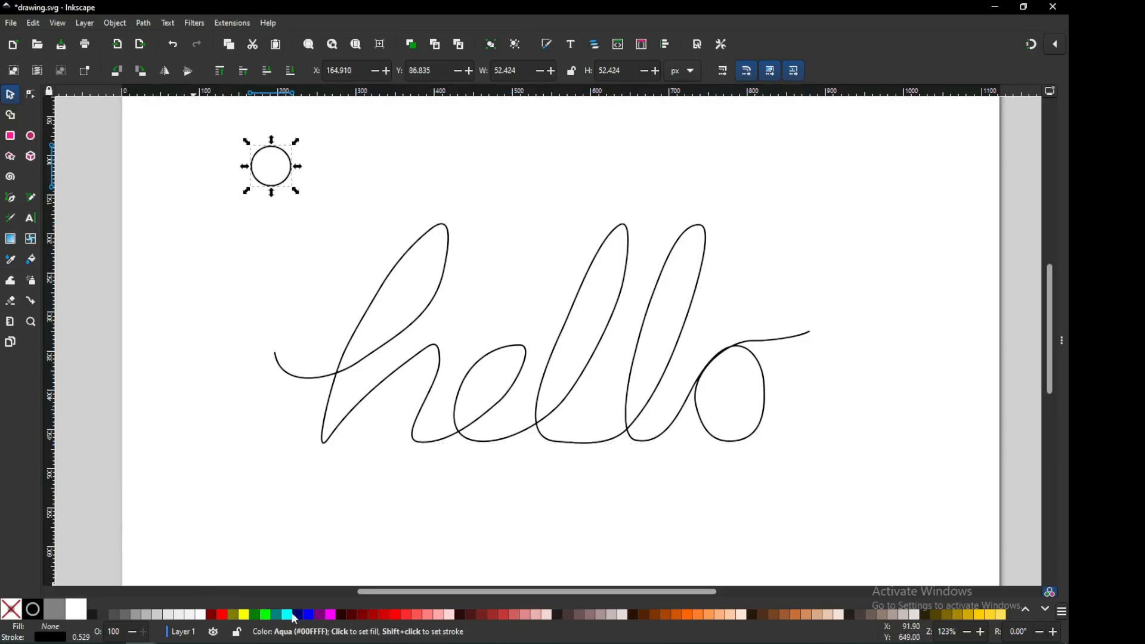
Fill the small circle with purple and change its fill to a linear gradient.
left_click(325, 619)
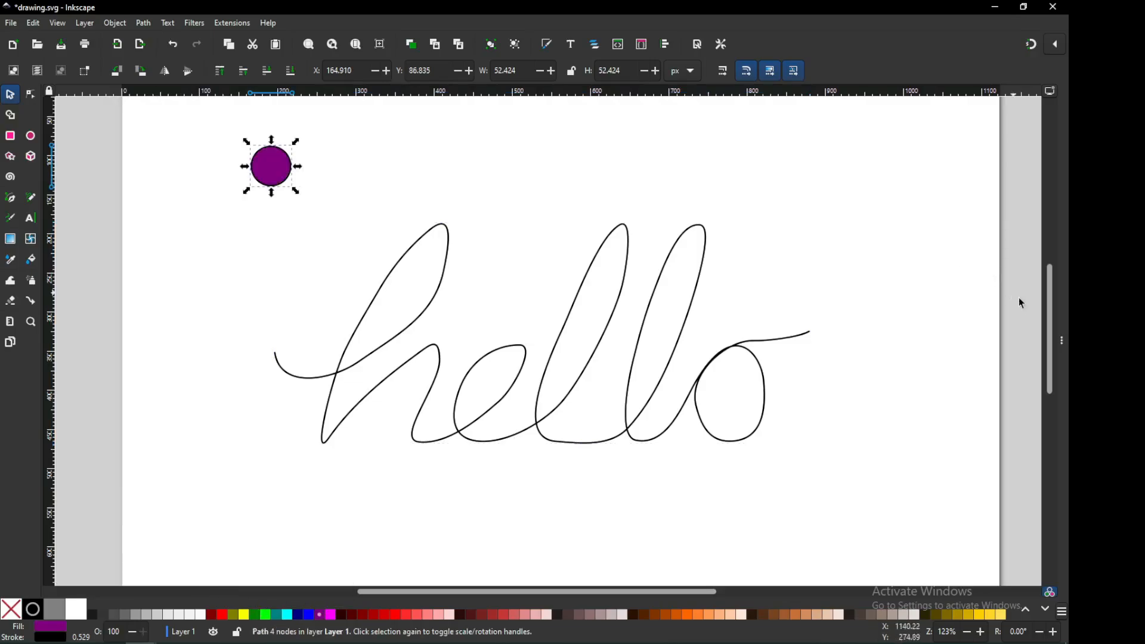
left_click(1062, 341)
left_click(738, 121)
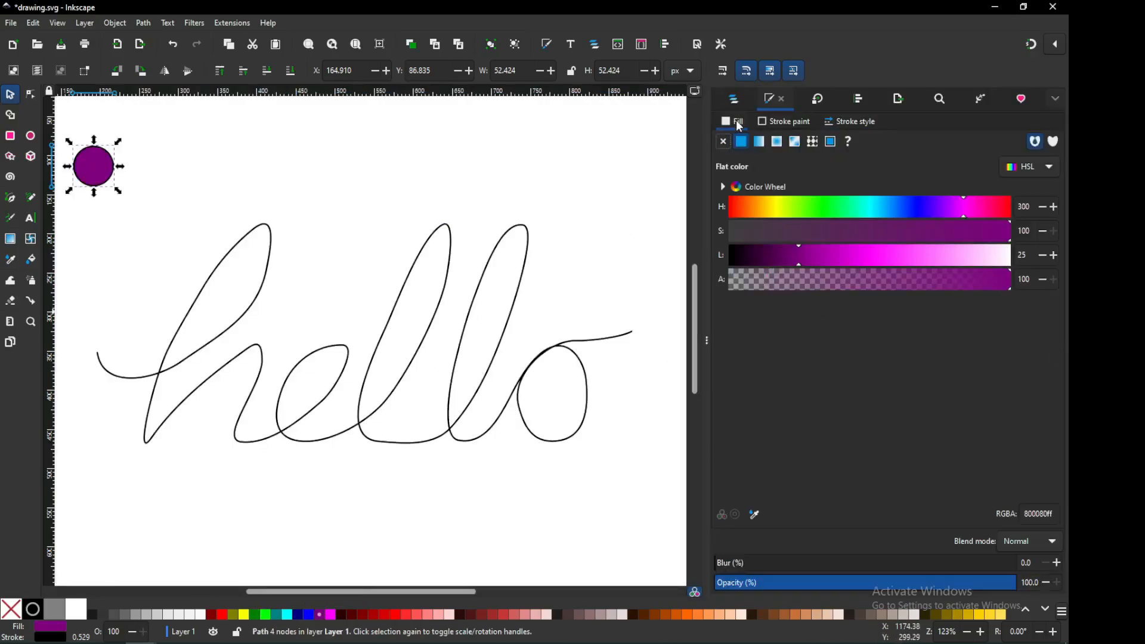
left_click(765, 144)
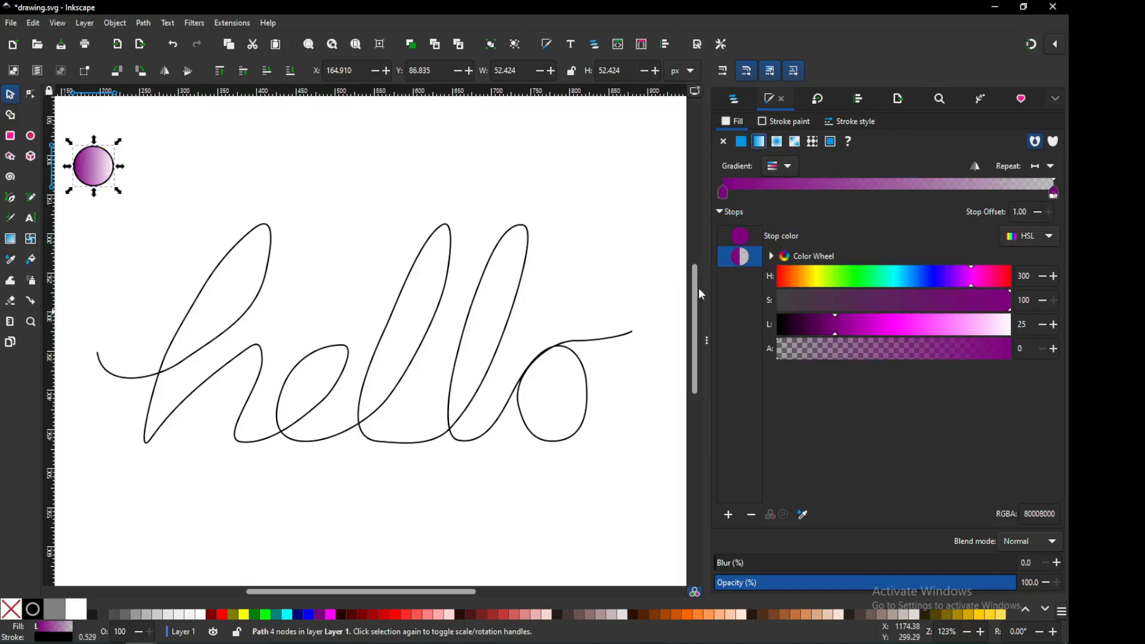
left_click(711, 346)
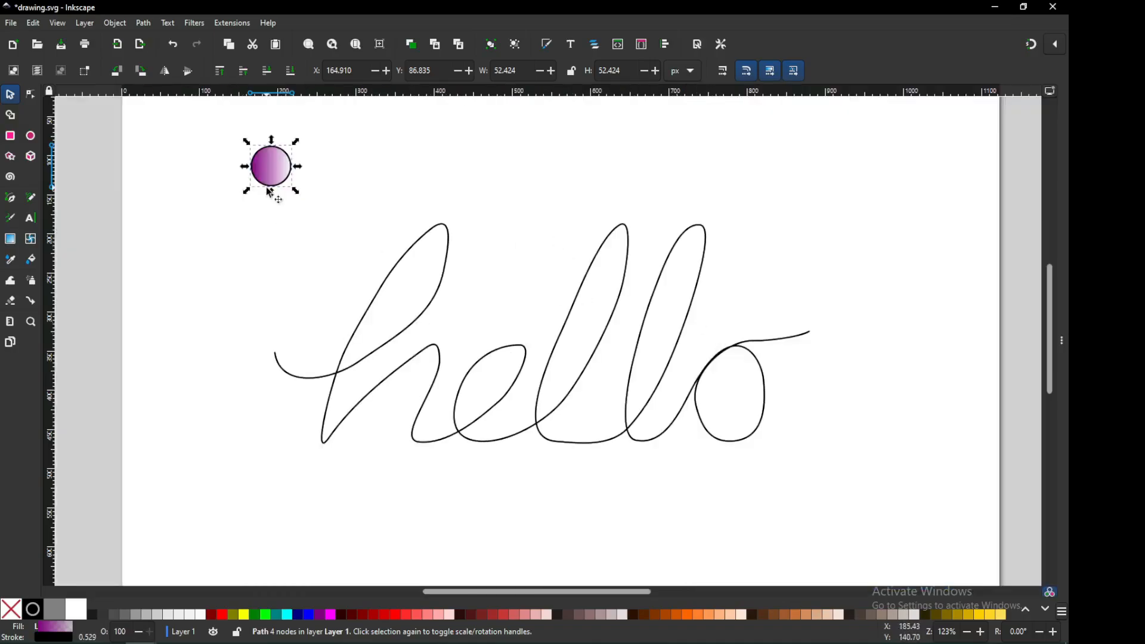
Recolour the circle's gradient from magenta at the start to blue at the end, and extend the end handle slightly beyond the circle.
left_click(11, 239)
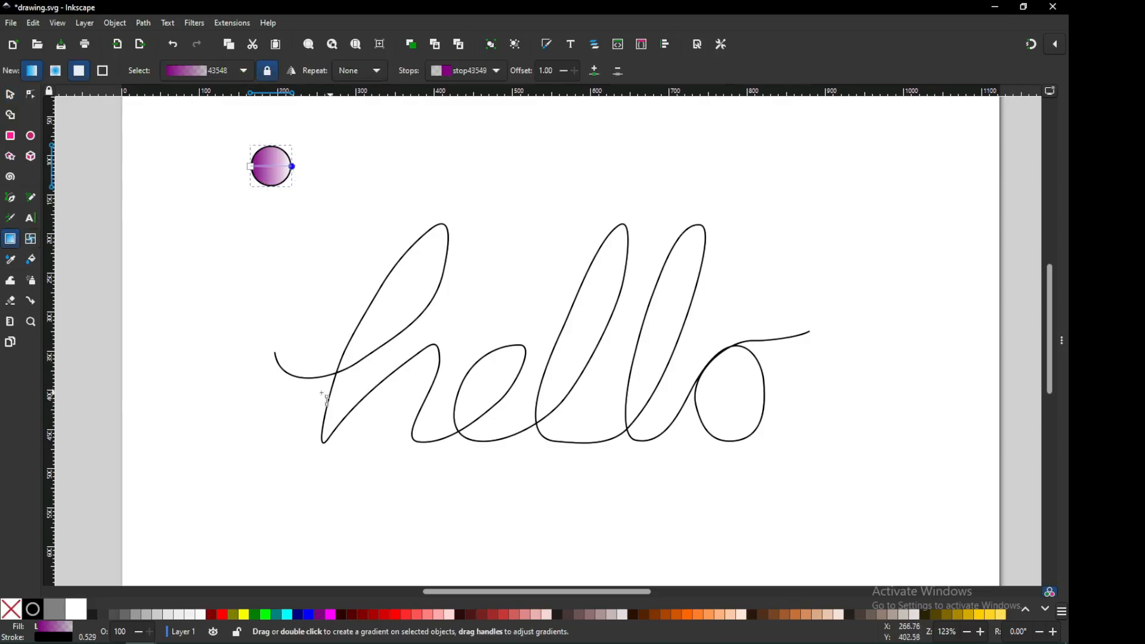
left_click(309, 614)
left_click(250, 167)
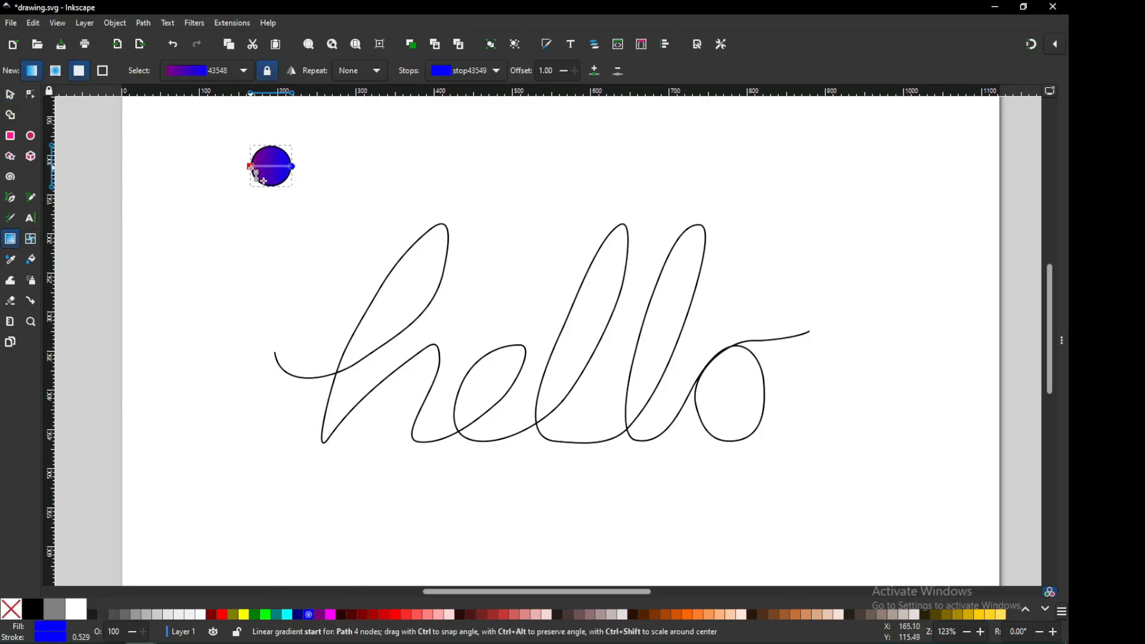
left_click(331, 610)
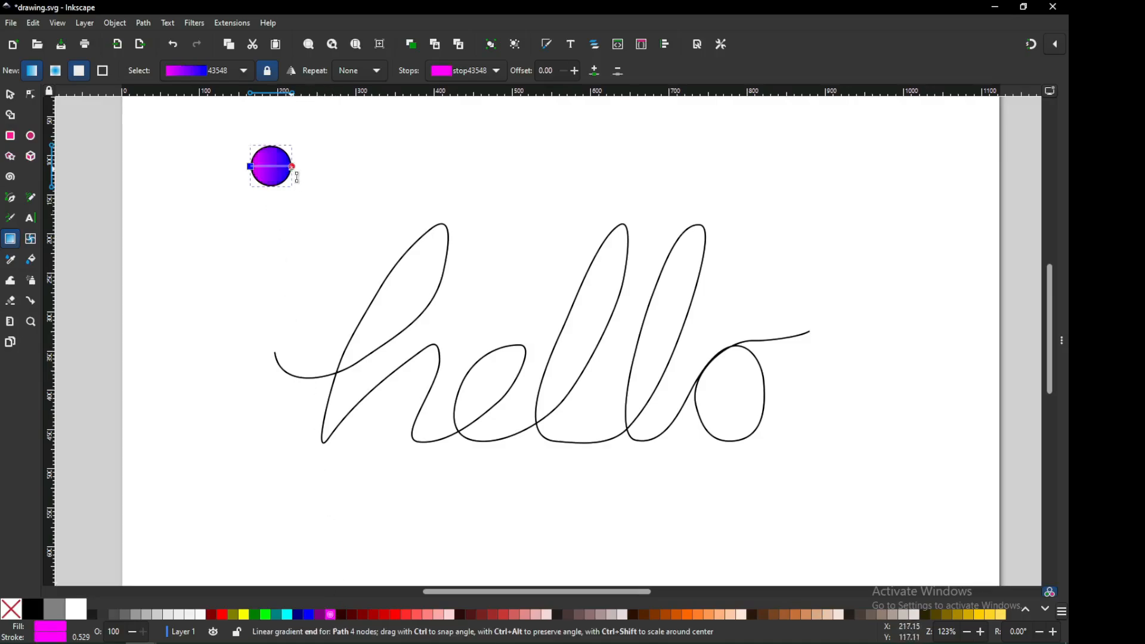
left_click_drag(293, 167, 297, 167)
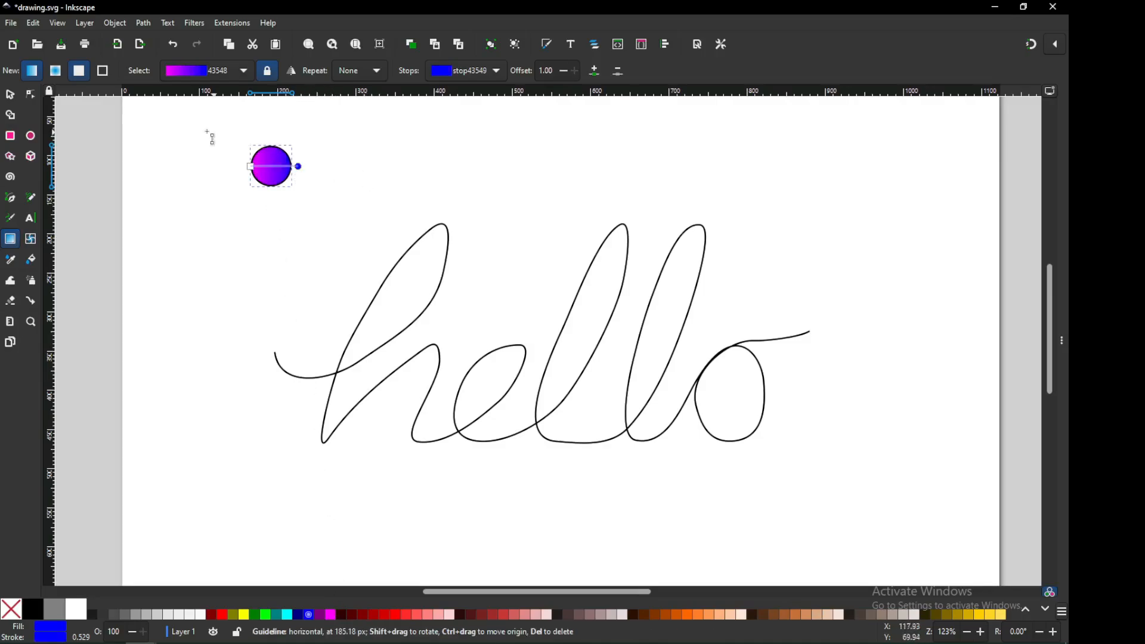
Remove the circle's stroke and save the drawing.
left_click(10, 94)
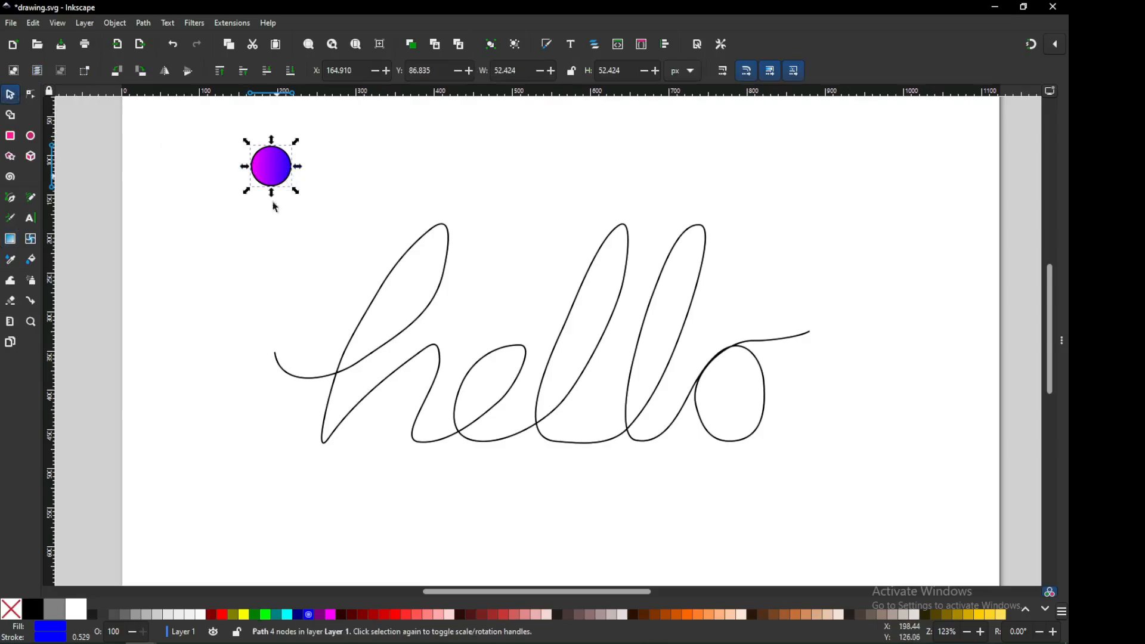
left_click(9, 617, "shift")
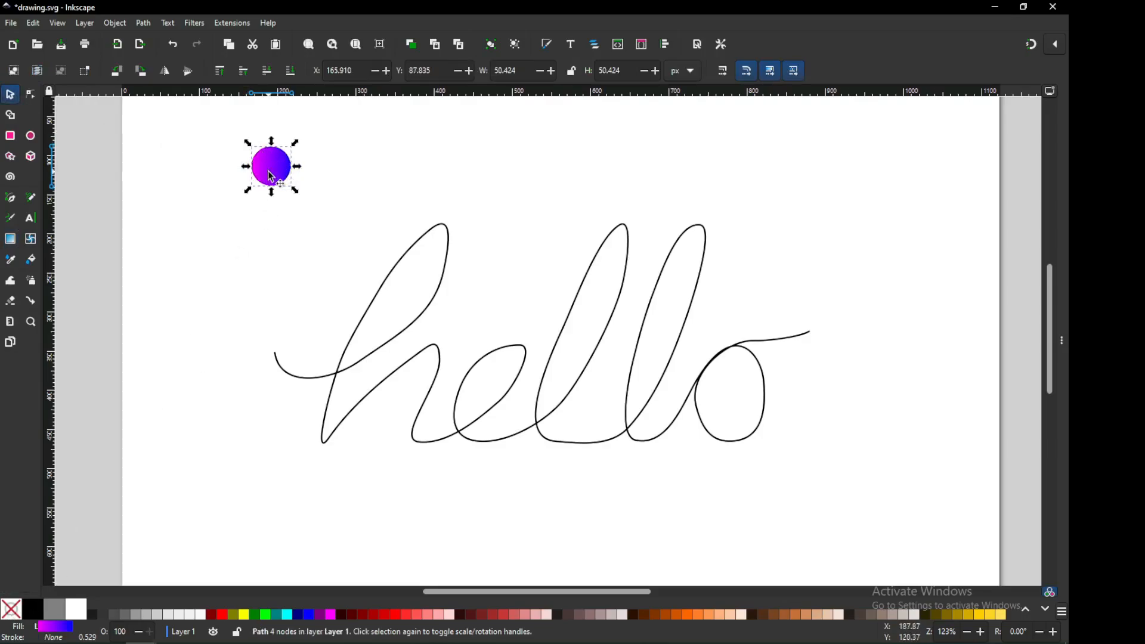
key("ctrl+s")
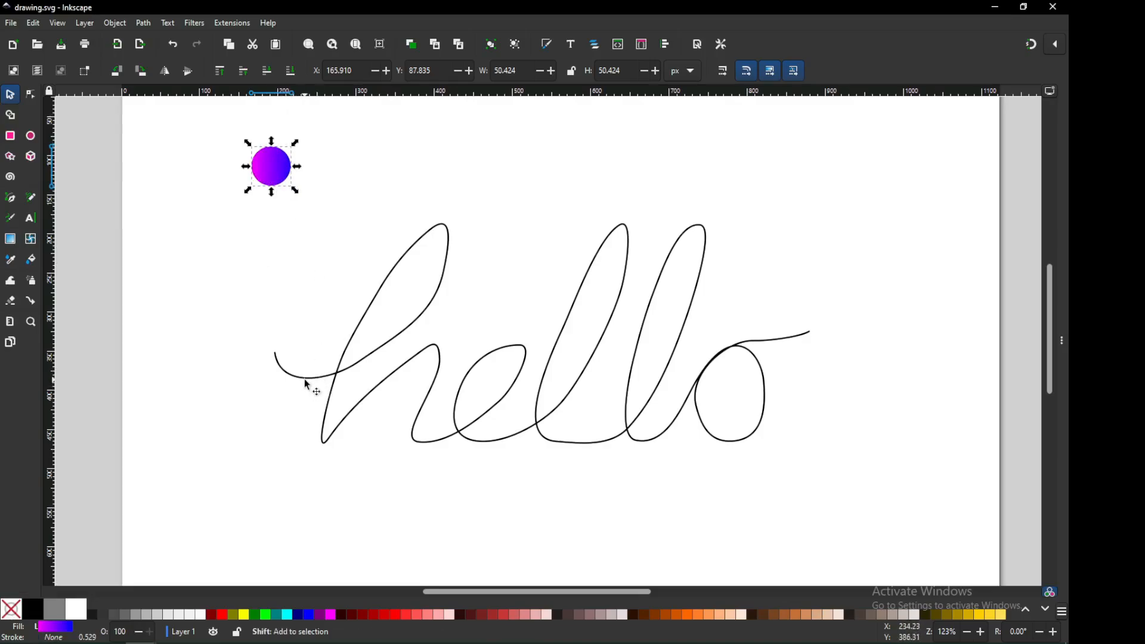
Scale the circle down proportionally about its centre to about 30 px wide, saving the drawing.
left_click_drag(290, 192, 291, 190)
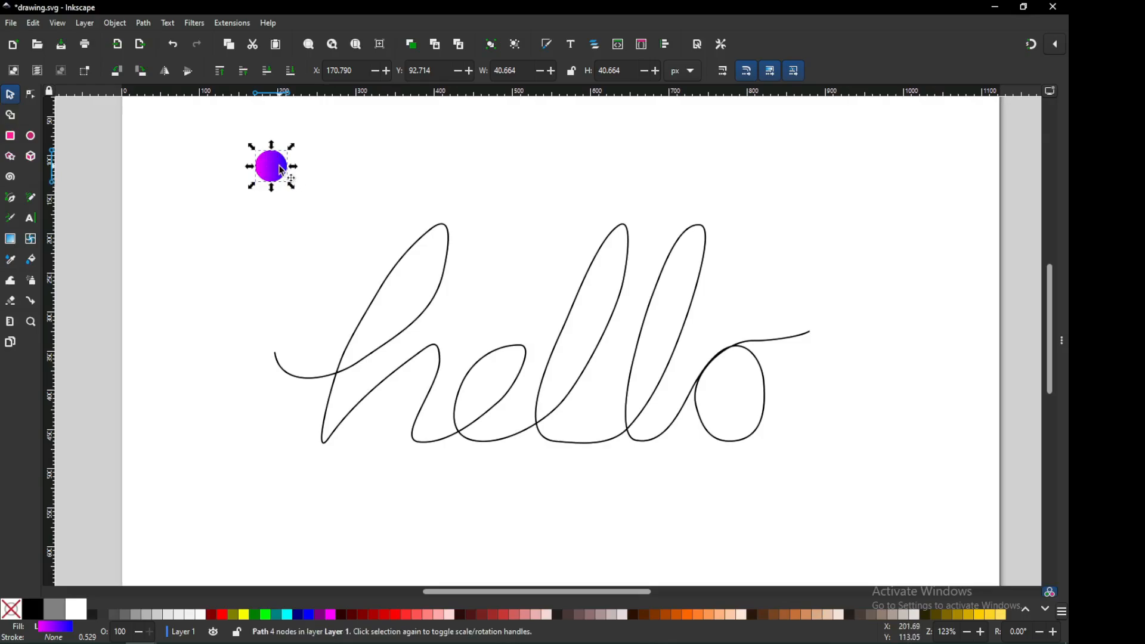
key("ctrl+s")
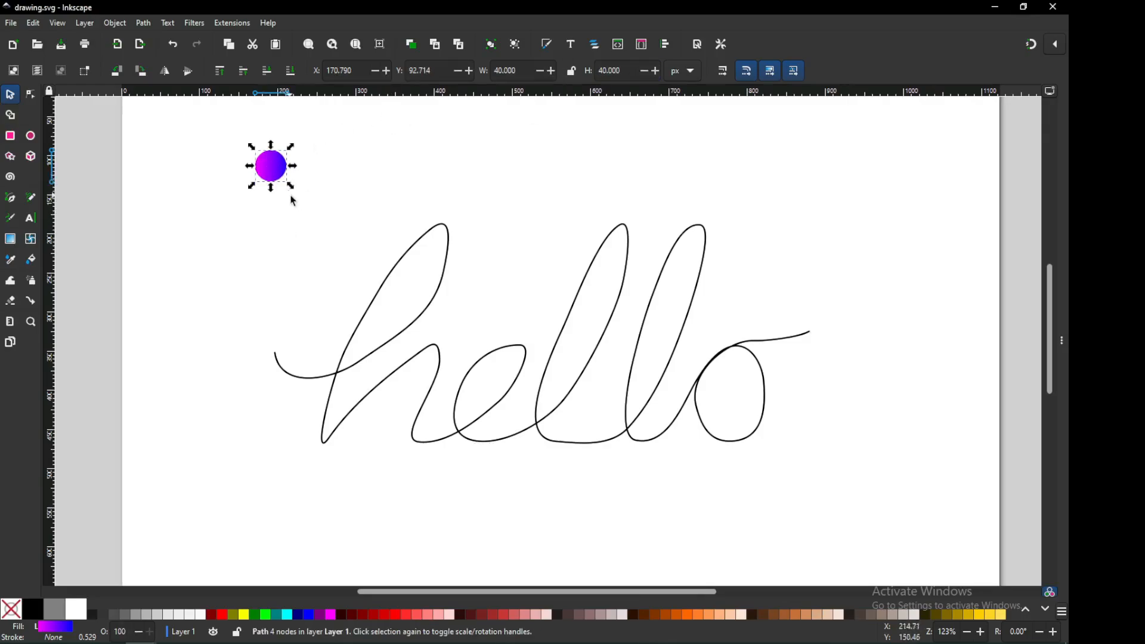
left_click_drag(292, 187, 288, 181)
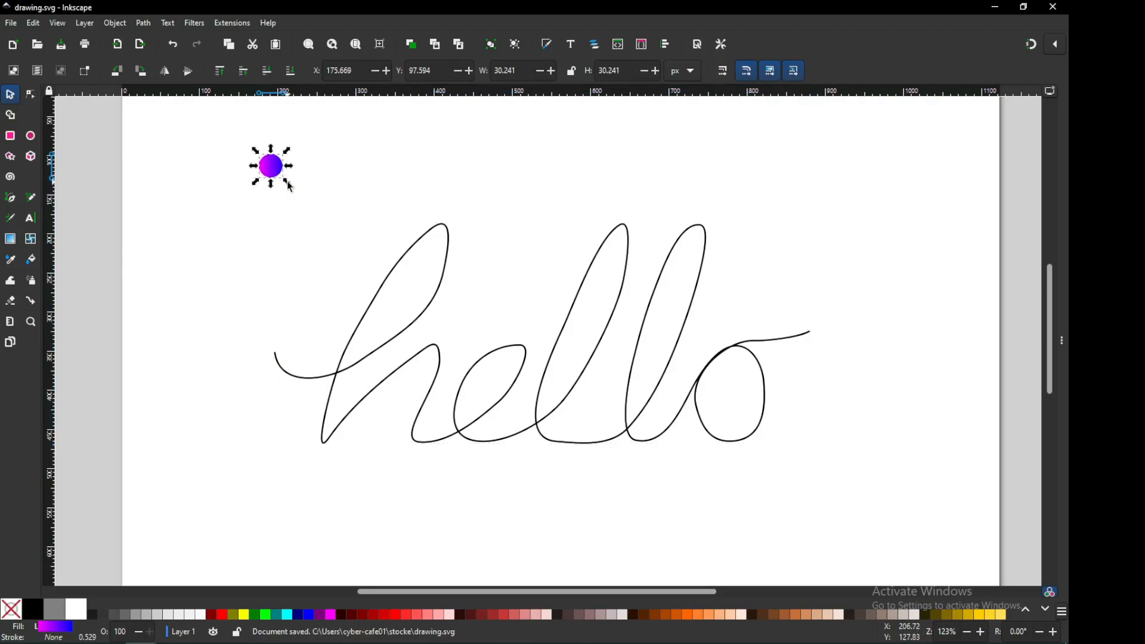
Select the hello lettering together with the circle and try previewing Distribute Along Path with -10 space between copies.
left_click(379, 293, "shift")
left_click(236, 24)
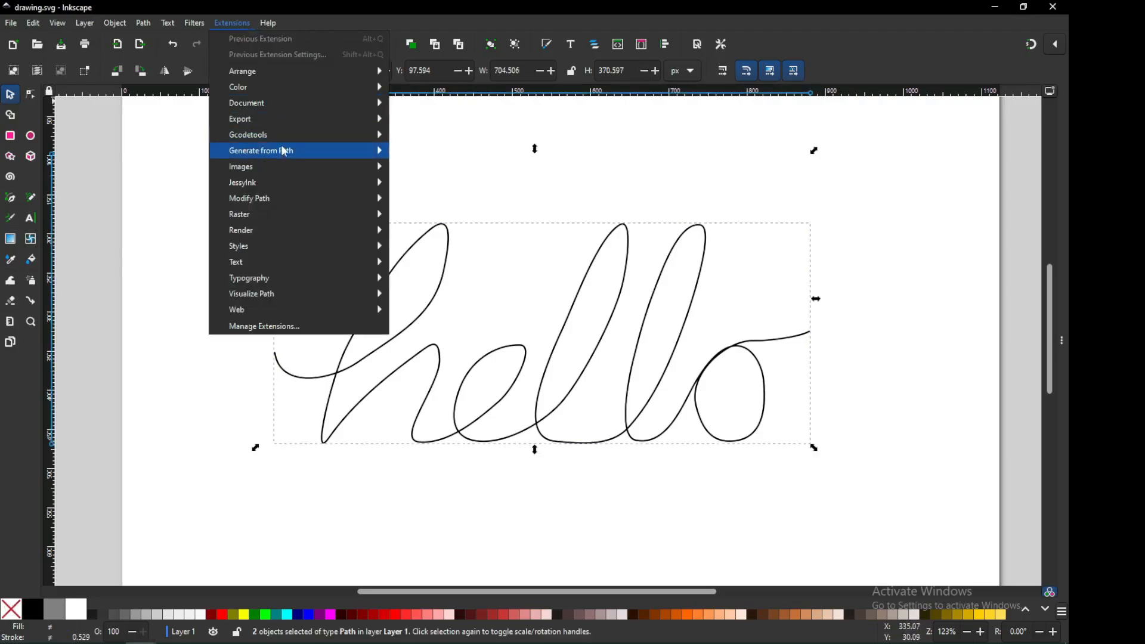
mouse_move(378, 152)
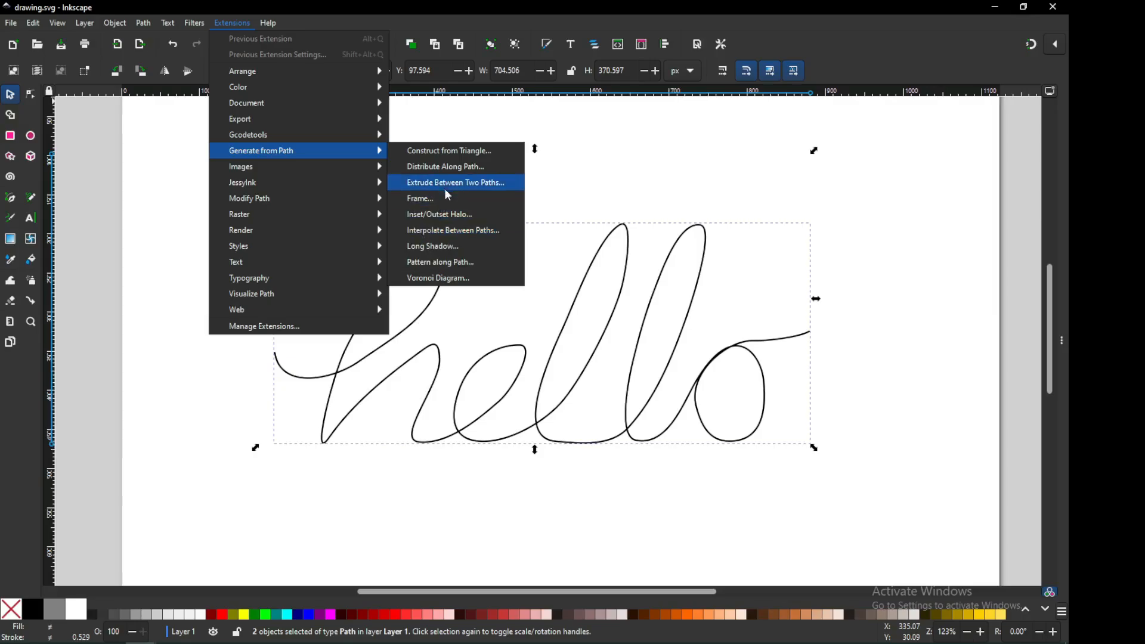
left_click(450, 168)
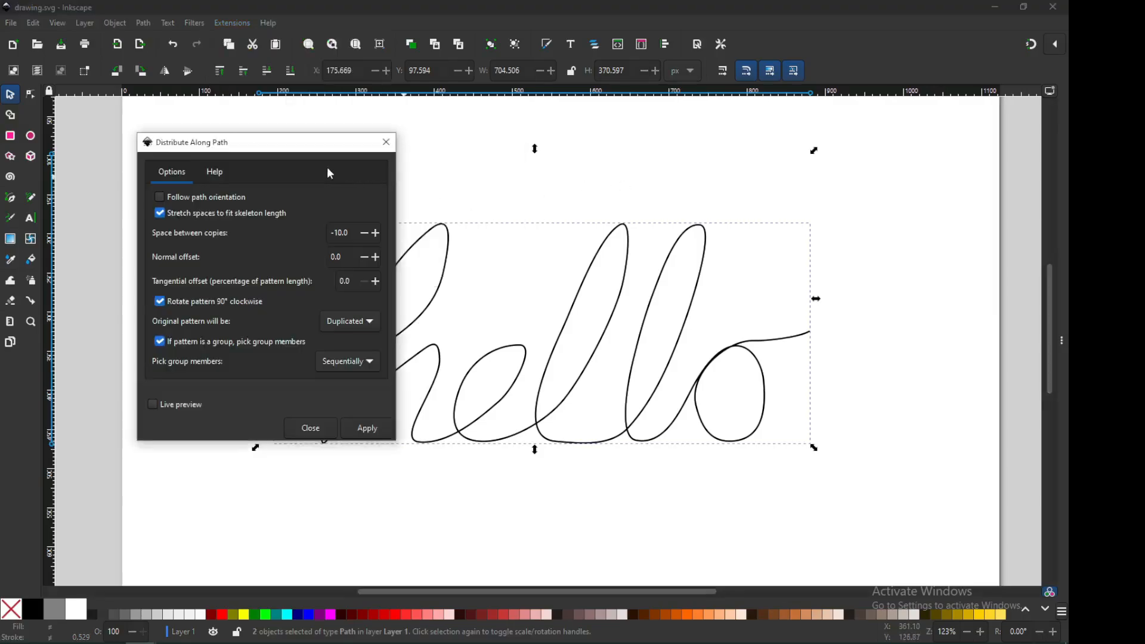
left_click_drag(333, 151, 900, 148)
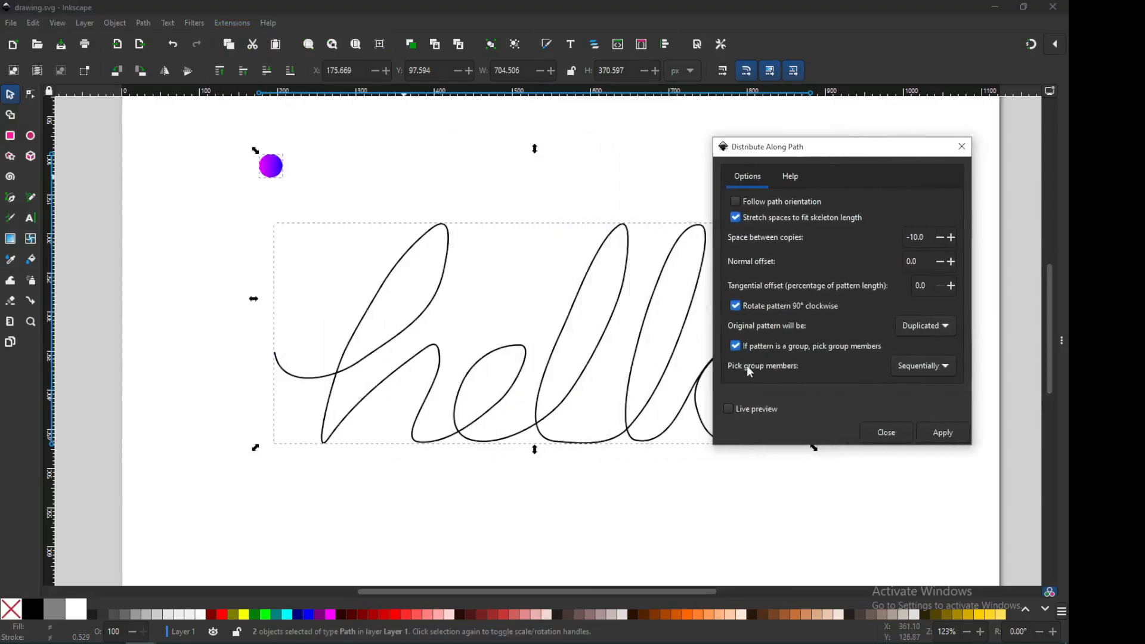
left_click(728, 414)
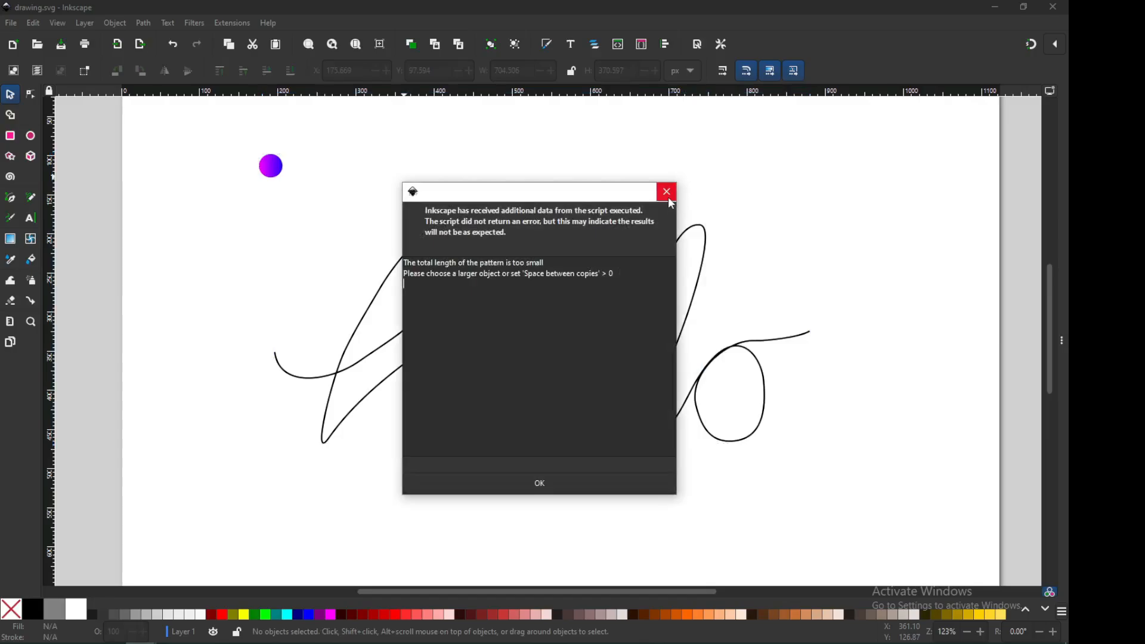
left_click(668, 194)
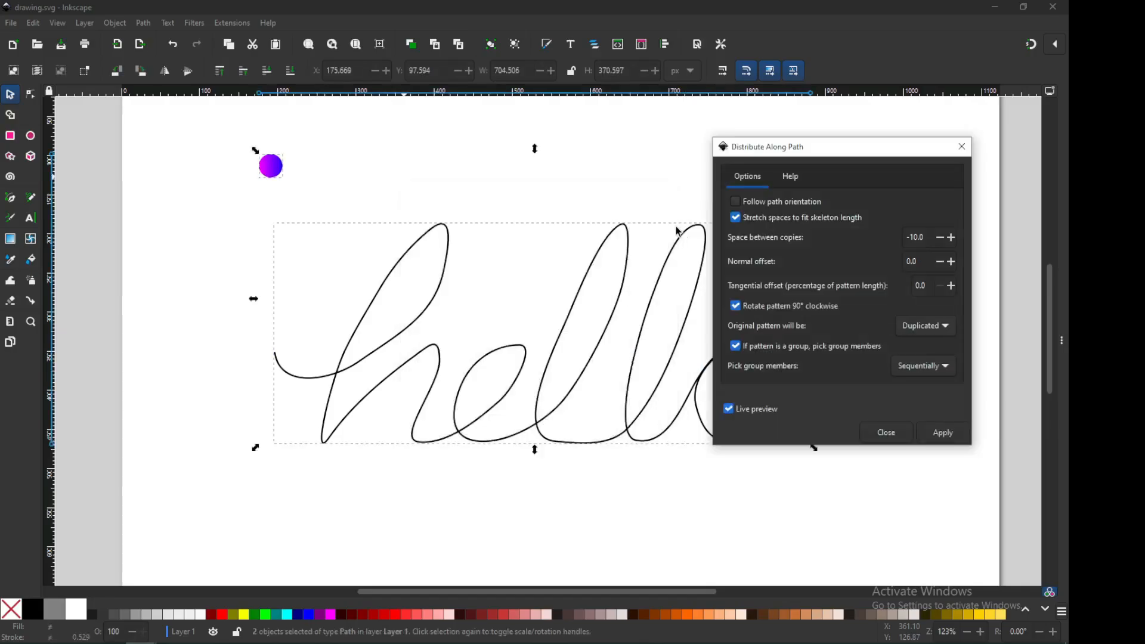
Try previewing the distribution with the space between copies set to -9 and then -8.
triple_click(912, 238)
type("-9")
left_click(730, 410)
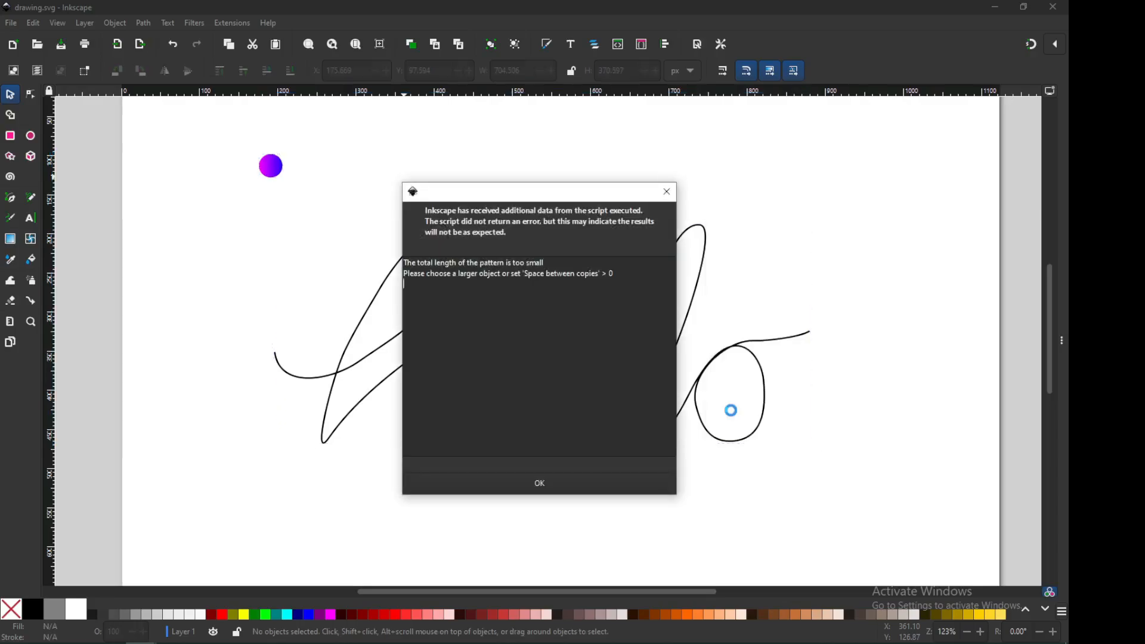
left_click(528, 482)
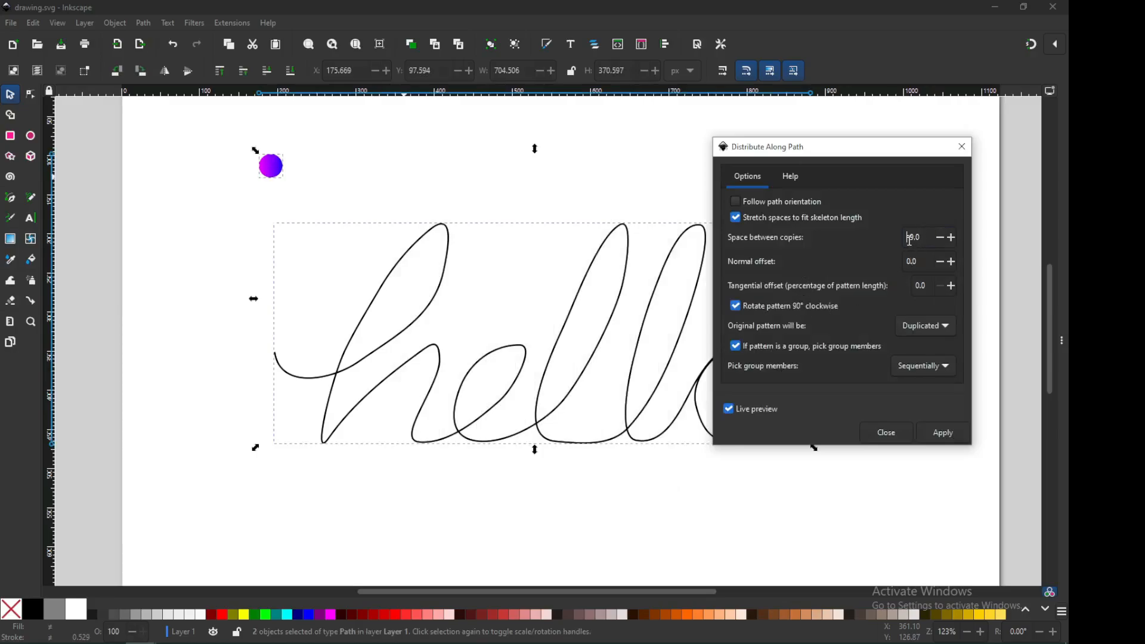
left_click_drag(909, 240, 927, 238)
type("-8")
left_click(919, 258)
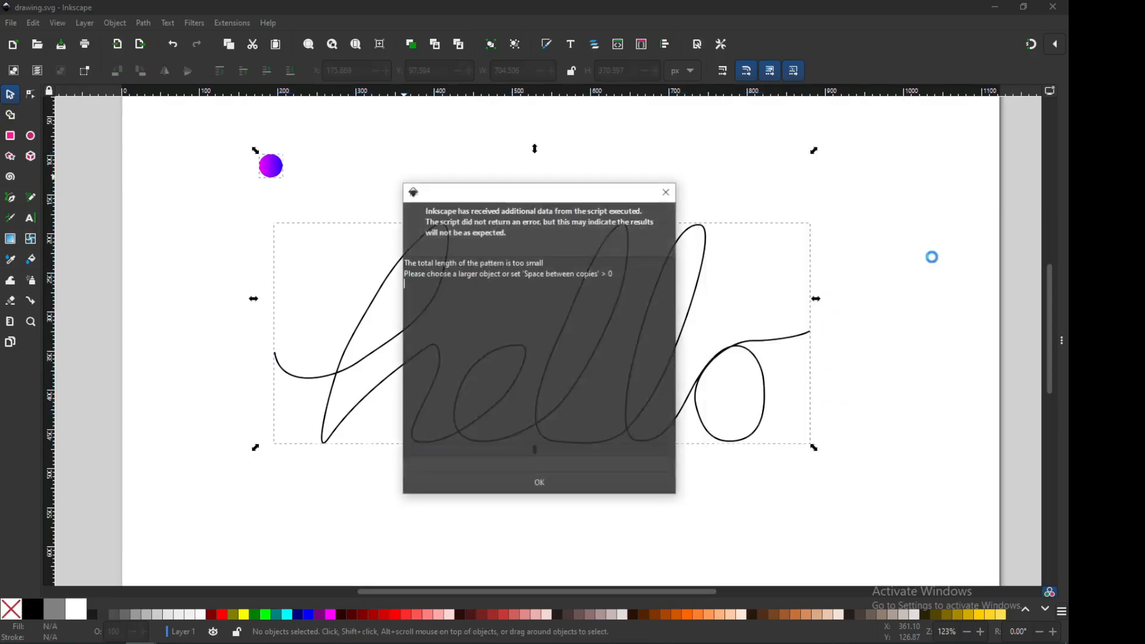
left_click(548, 484)
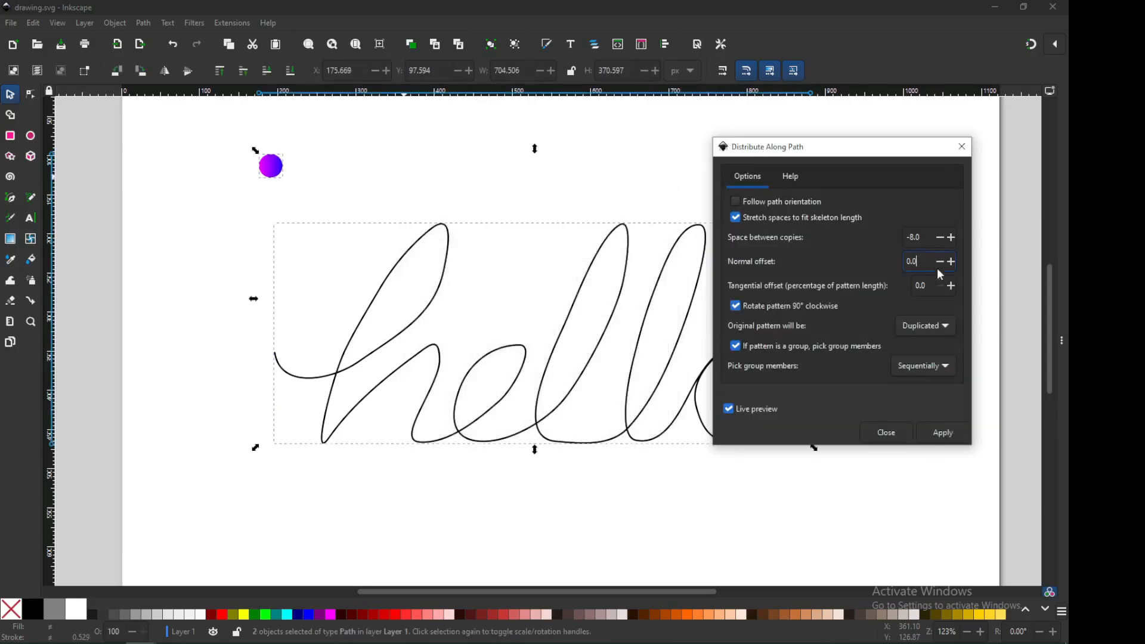
Set the space between copies to -7 and preview the circle distributed along the lettering.
triple_click(912, 238)
type("7")
left_click(926, 264)
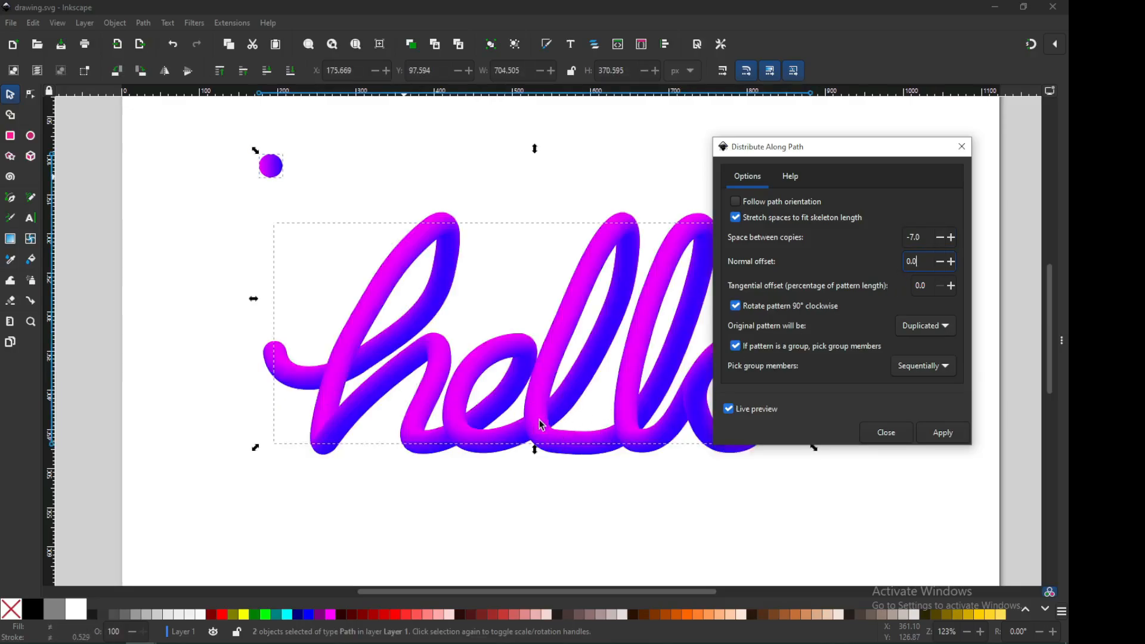
Tighten the previewed space between copies through -7.5 and -7.8 to -7.9.
left_click(923, 238)
type("5")
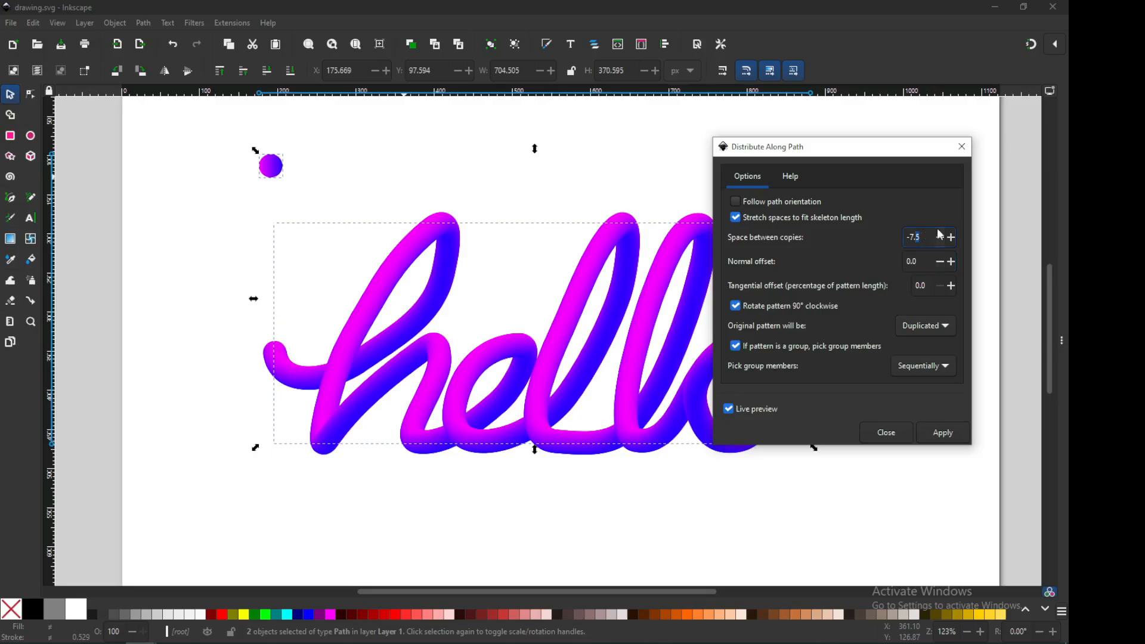
left_click(930, 262)
left_click(922, 239)
type("8")
left_click_drag(916, 238, 926, 234)
type("9")
left_click(928, 266)
Try a space between copies of -8 in the live preview and dismiss the script message.
left_click_drag(921, 238, 901, 248)
type("-8")
key("Tab")
key("Return")
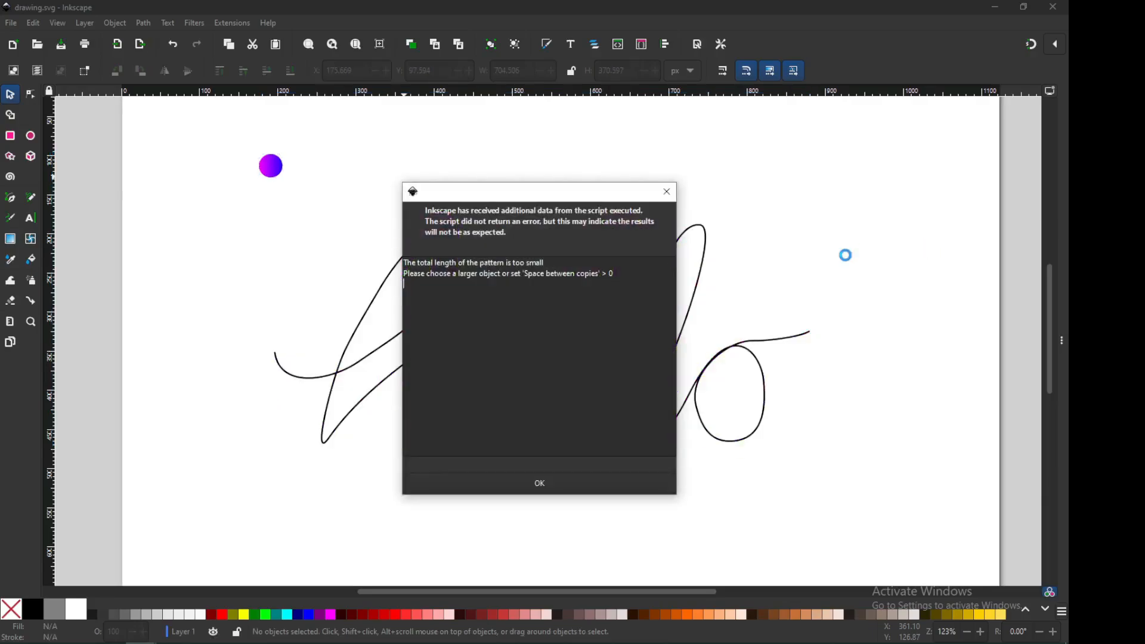
left_click(548, 482)
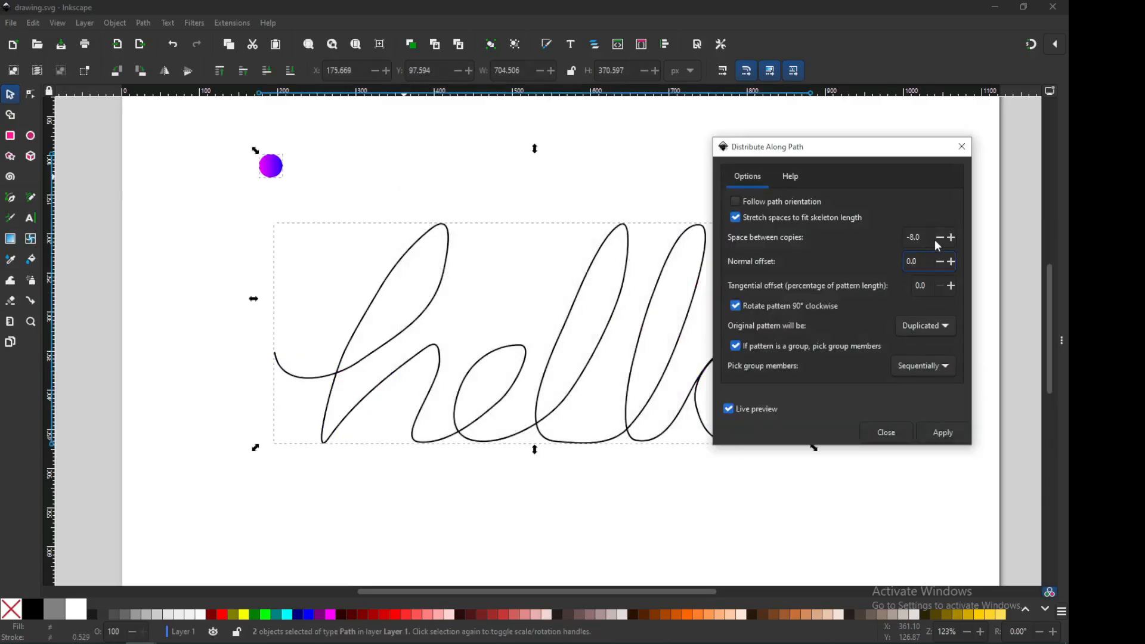
Set the space between copies to -7.9, apply the distribution along the lettering and close the dialog.
left_click_drag(935, 239, 789, 242)
type("-7.9")
left_click(923, 260)
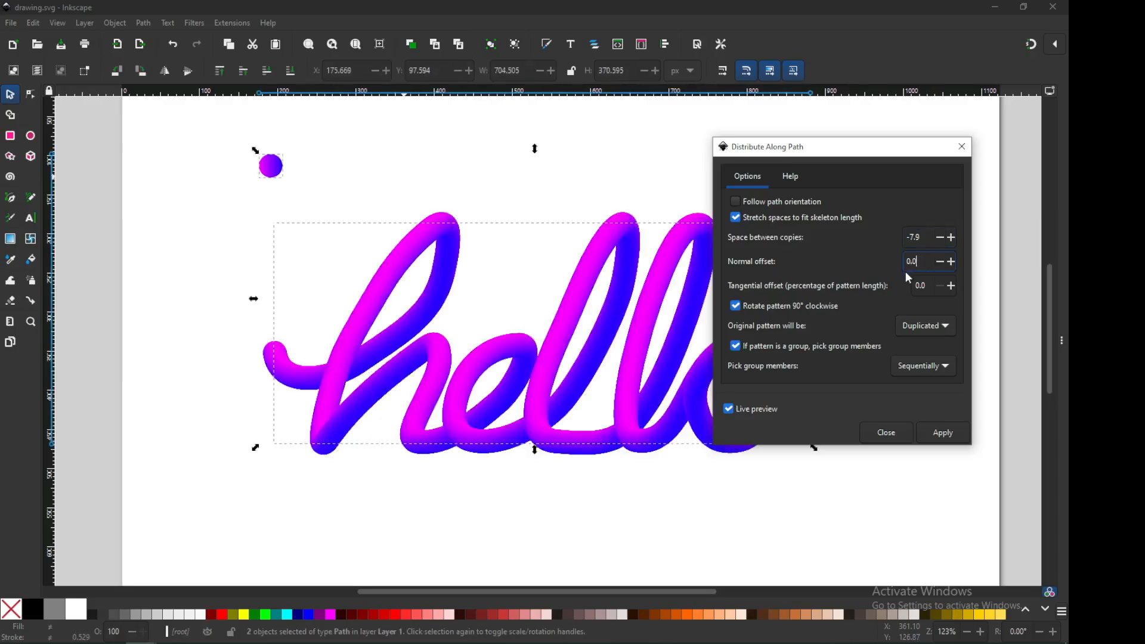
left_click(947, 440)
left_click(887, 434)
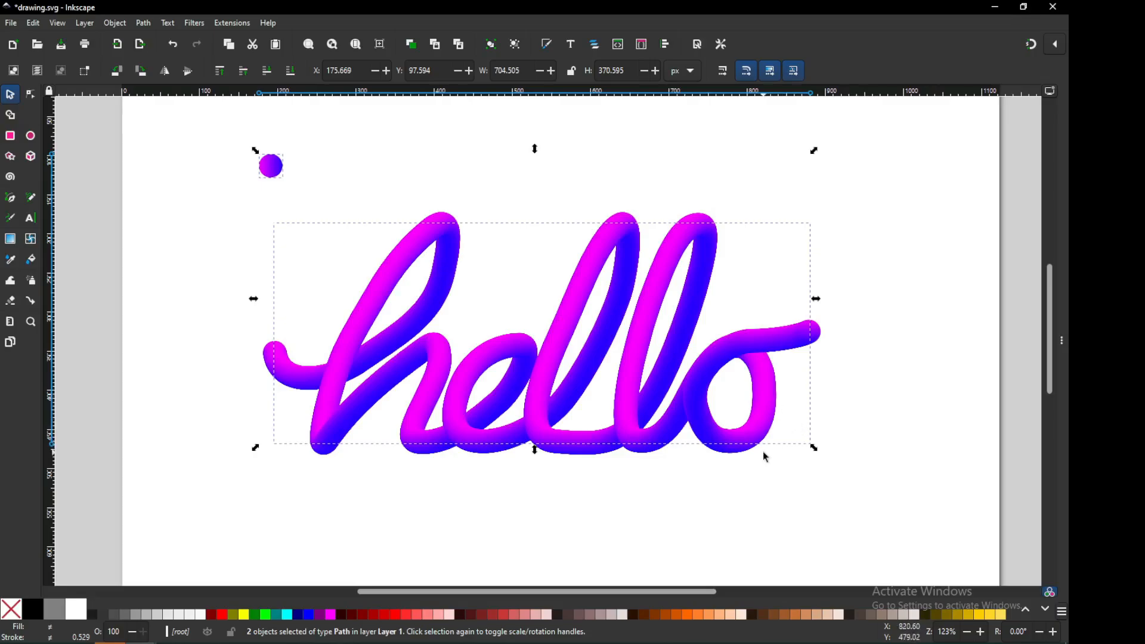
Select only the small circle, shrink it about its centre to about 17 px wide and deselect it.
left_click(334, 170)
left_click(275, 173)
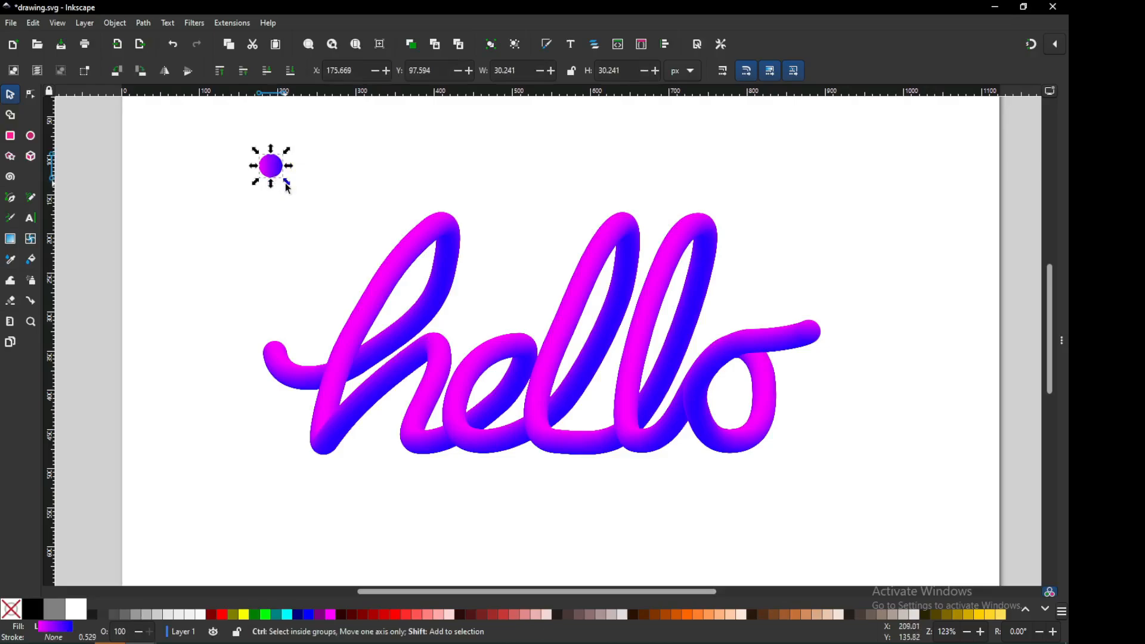
left_click_drag(289, 186, 289, 181)
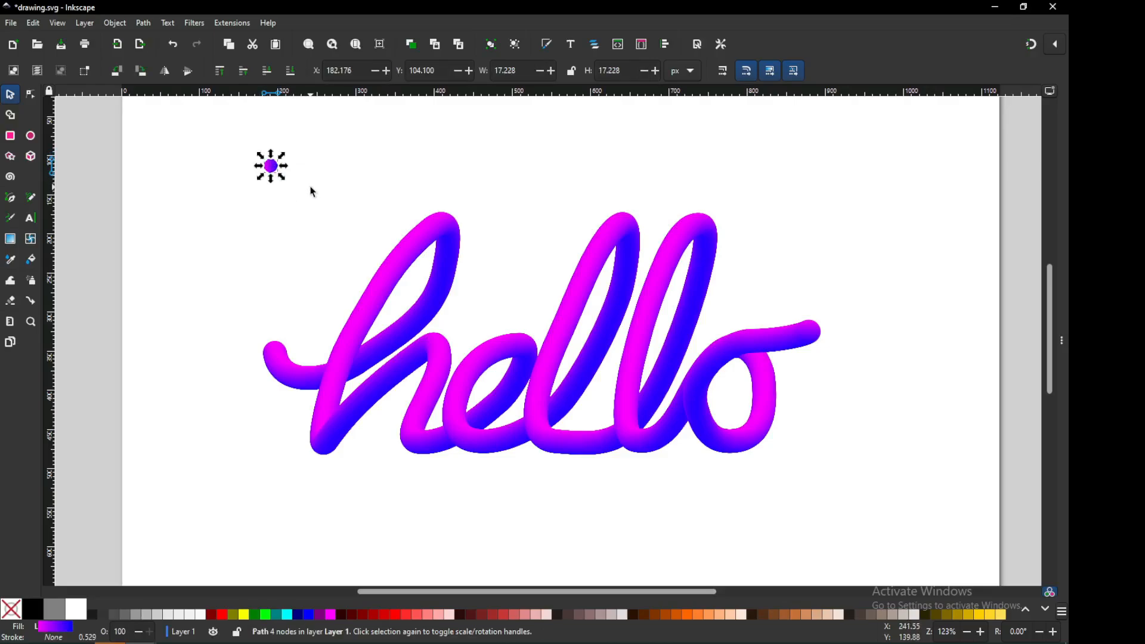
left_click(313, 192)
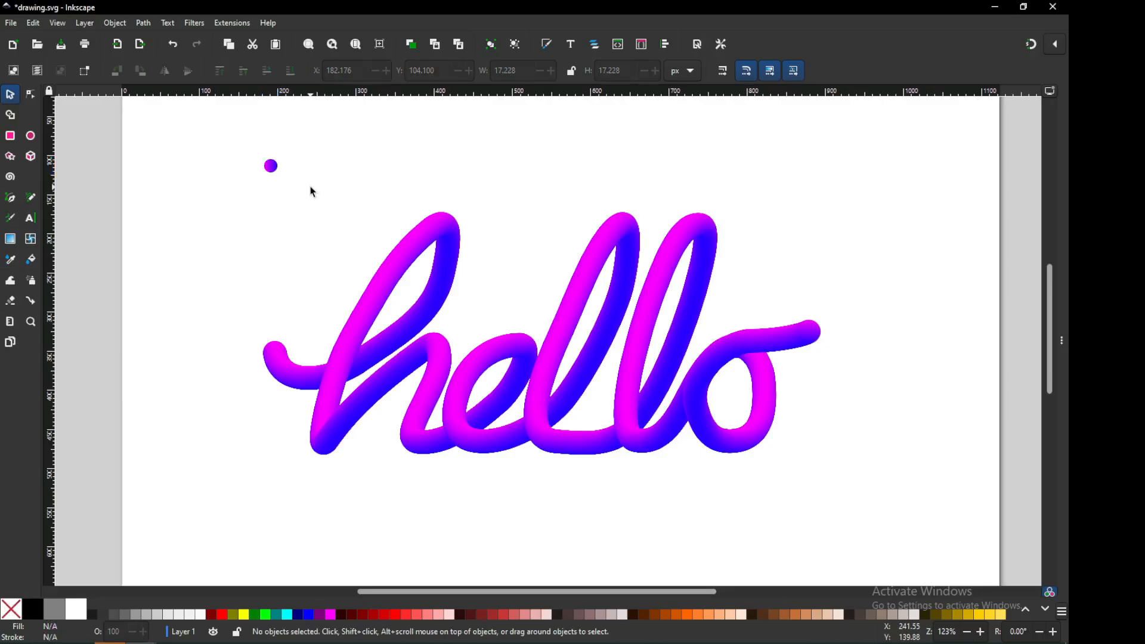
Undo the circle's last resize and the distribution along the lettering, and reselect the circle.
key("ctrl+z")
key("ctrl+z")
key("ctrl+z")
key("ctrl+z")
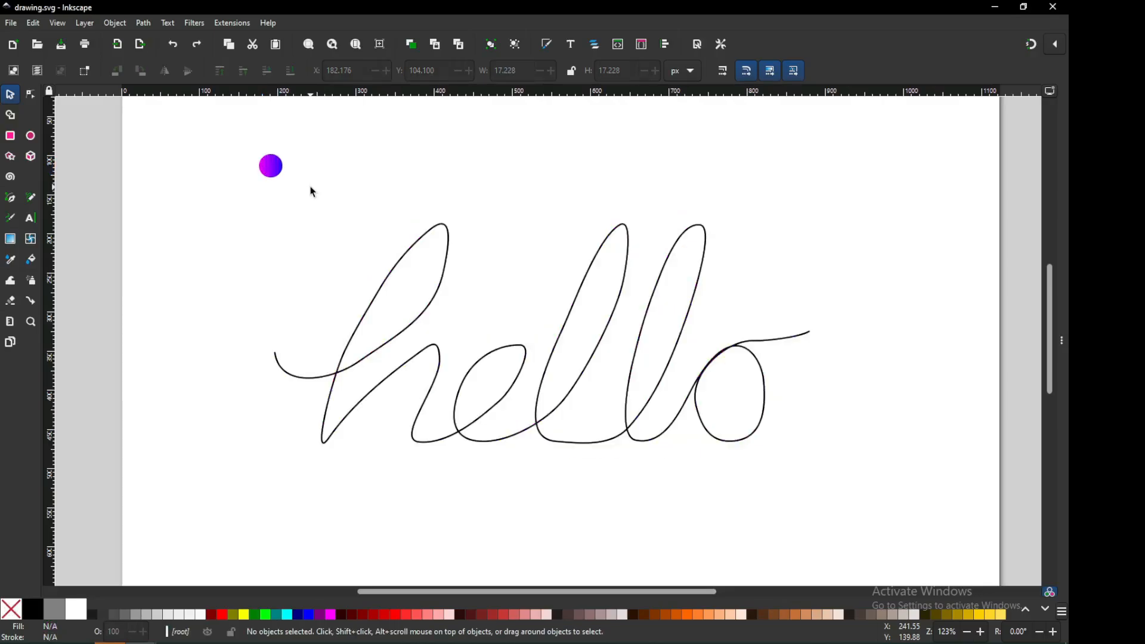
left_click(287, 177)
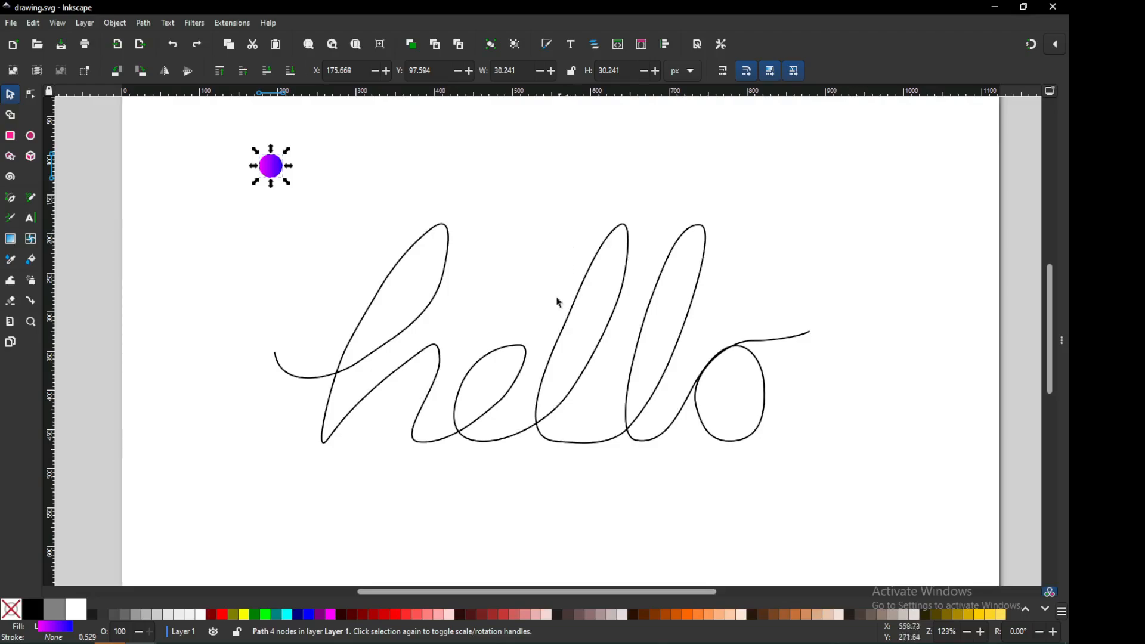
Shift the nodes of both l's and the o about 20 px right, and those from the e onward about 6 px further.
left_click(30, 94)
left_click(486, 366)
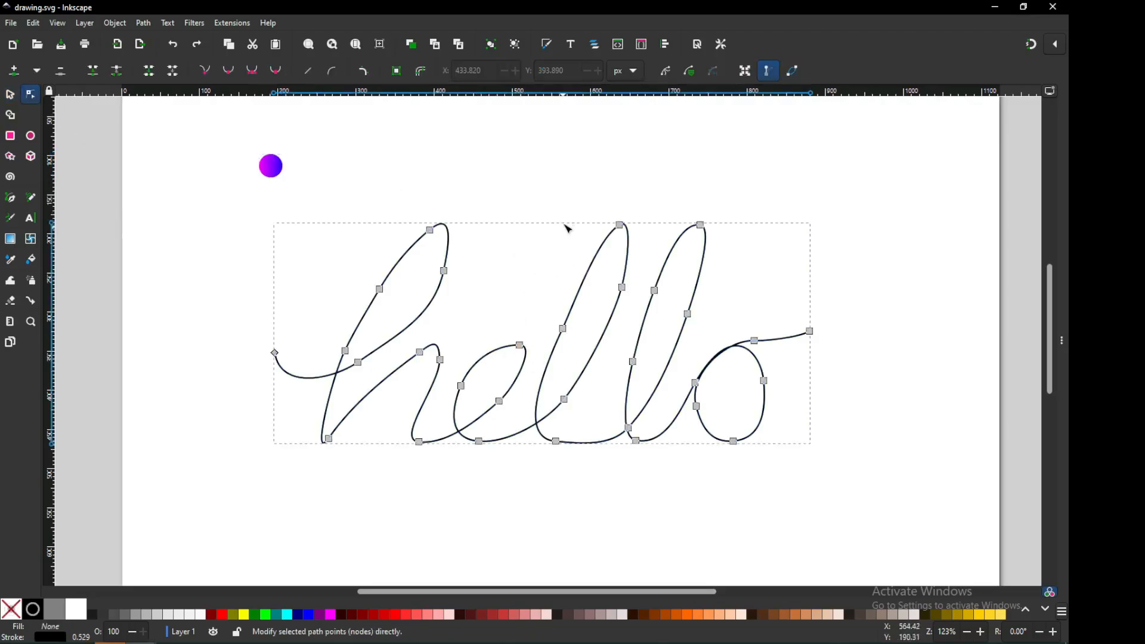
left_click_drag(546, 188, 582, 310)
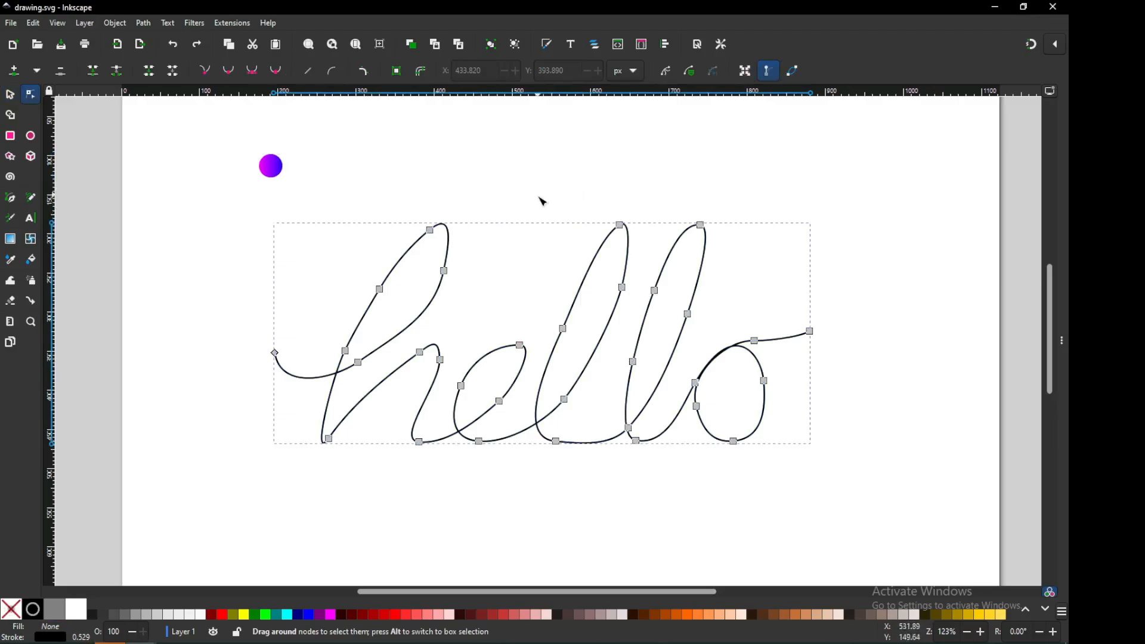
left_click_drag(540, 196, 871, 468)
left_click_drag(556, 441, 579, 448)
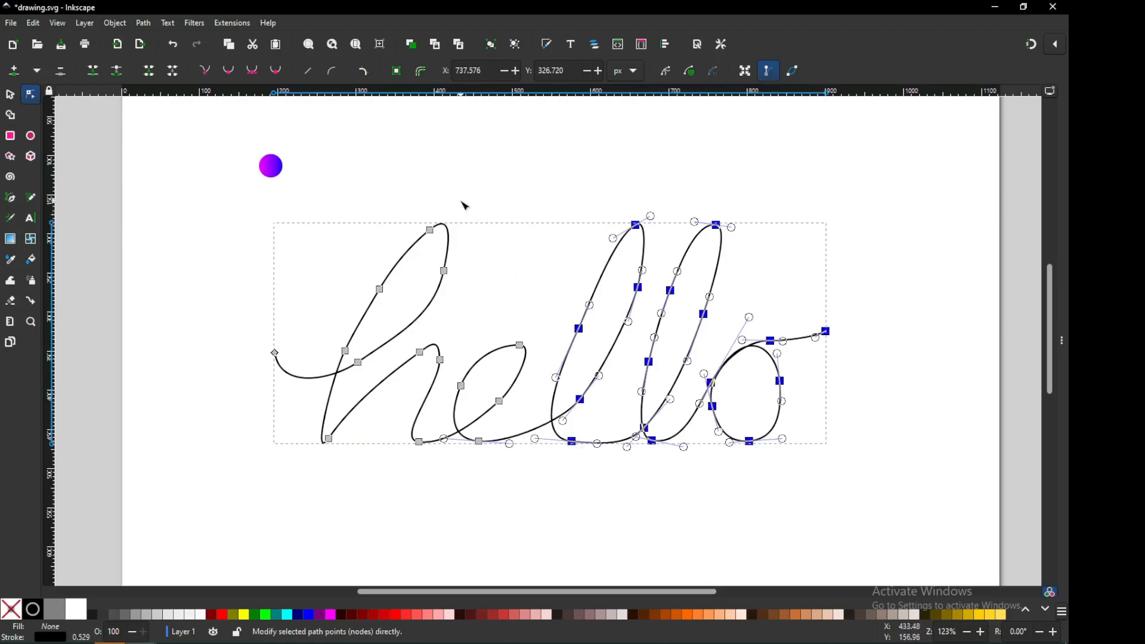
left_click_drag(458, 196, 852, 467)
left_click_drag(659, 445, 662, 447)
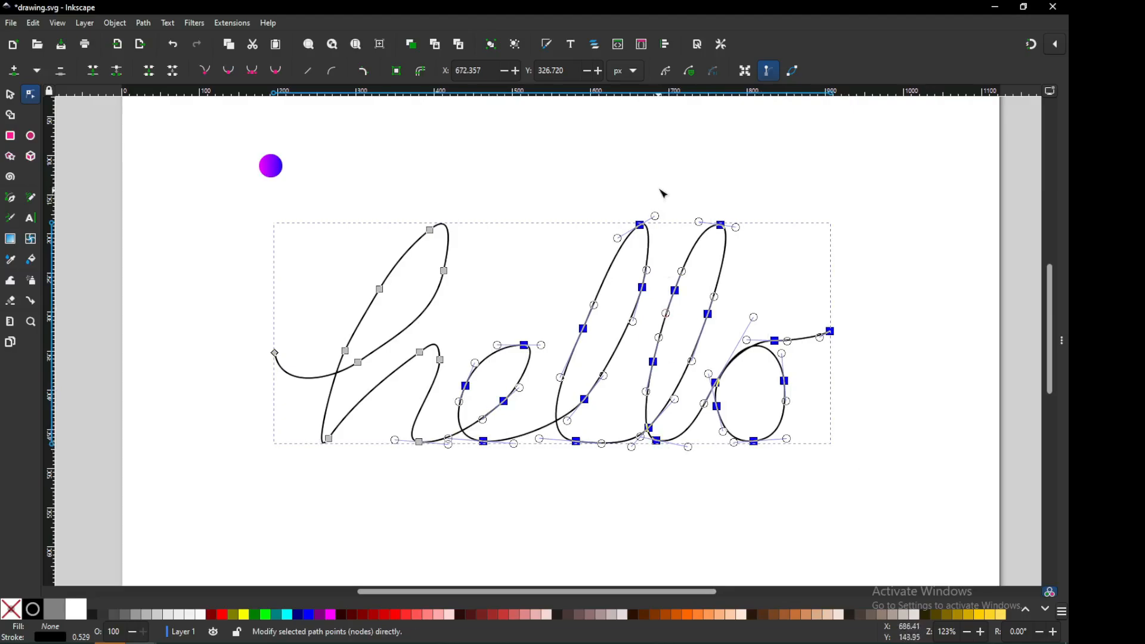
Shift only the nodes of the second l and the o horizontally about 15 px to the right.
left_click_drag(658, 185, 871, 477)
left_click(668, 483)
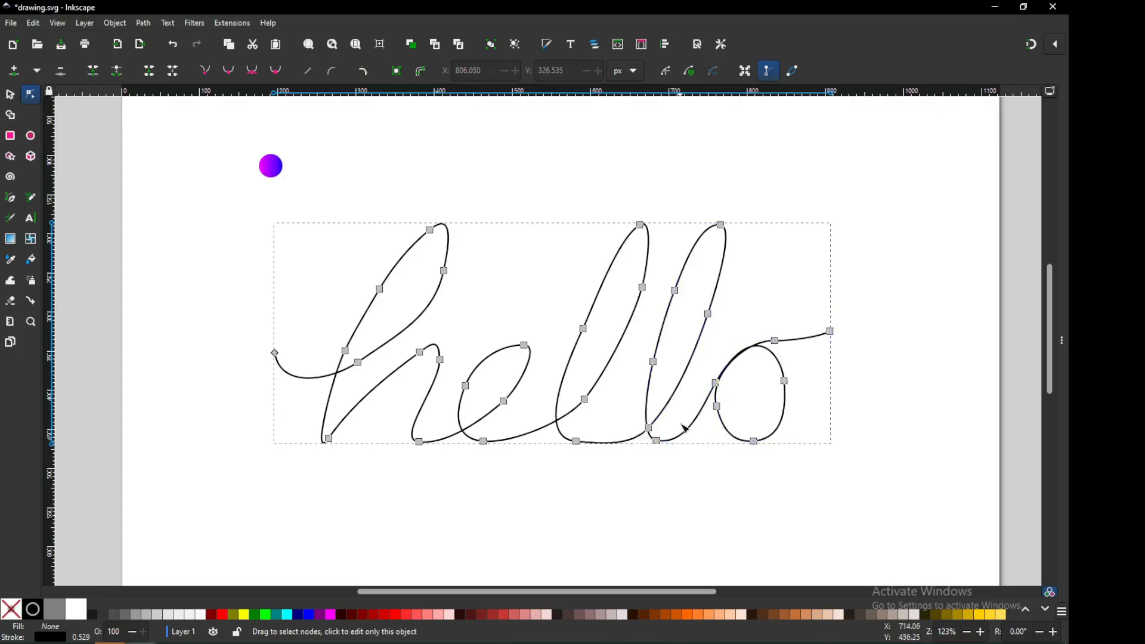
left_click_drag(654, 203, 848, 471)
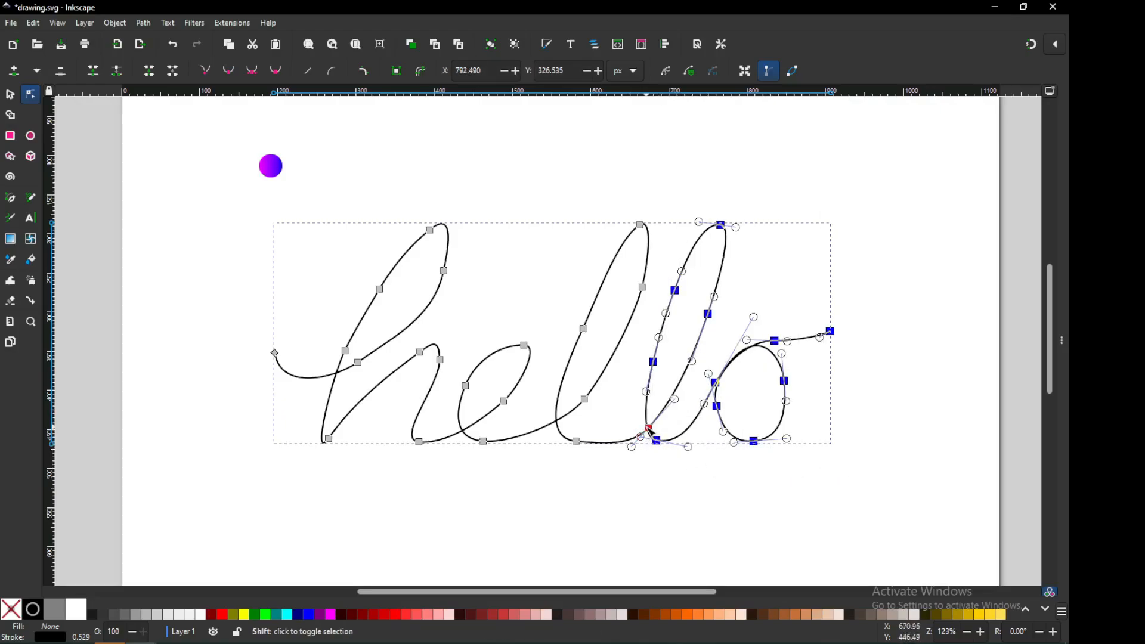
left_click(660, 448)
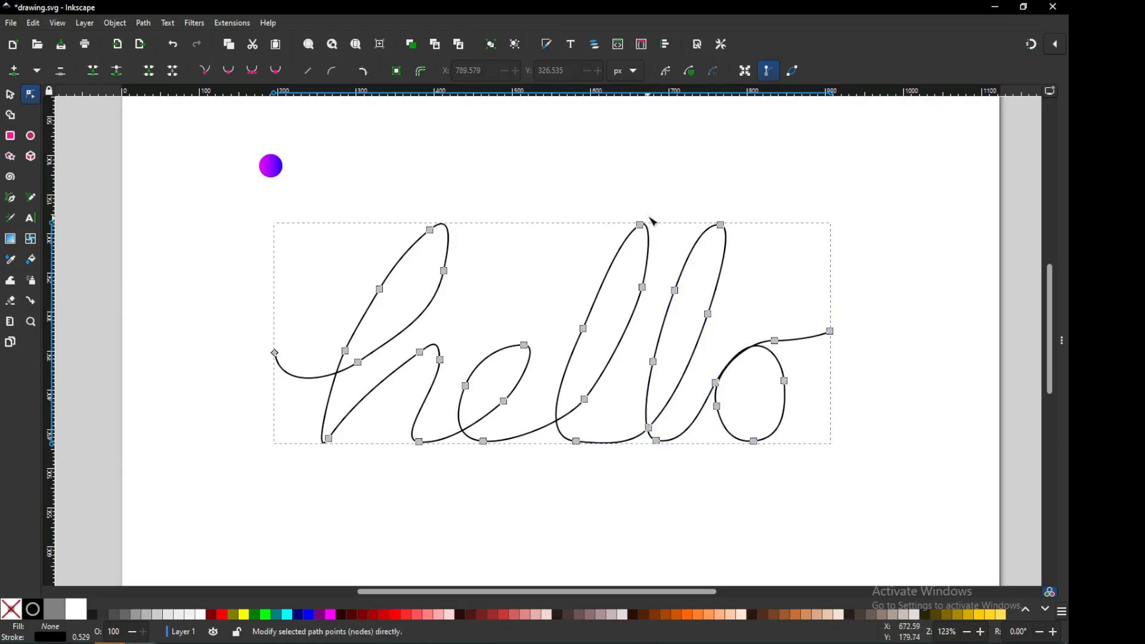
left_click_drag(649, 209, 866, 470)
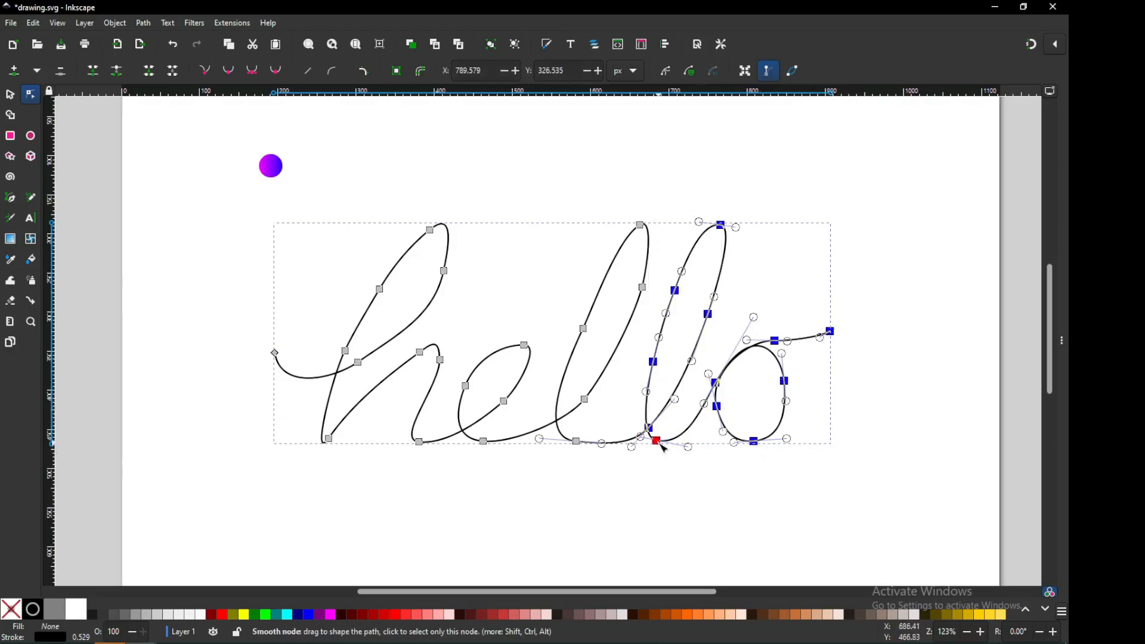
left_click_drag(664, 446, 675, 449)
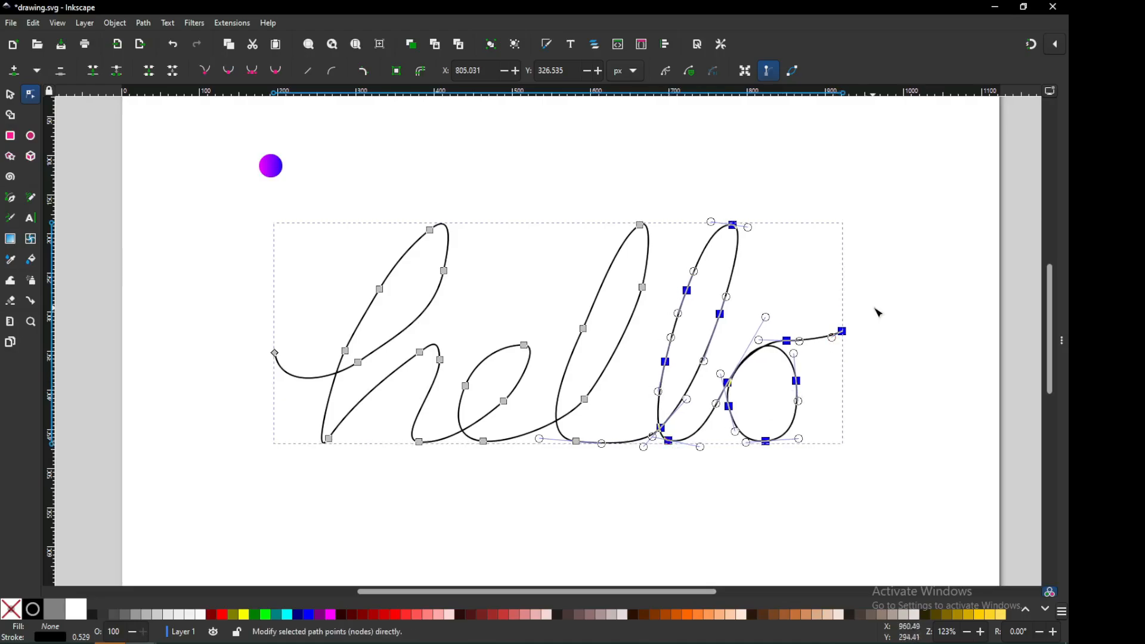
Shift the nodes of the o and its tail horizontally about 23 px to the right, and deselect the lettering.
left_click_drag(875, 309, 730, 495)
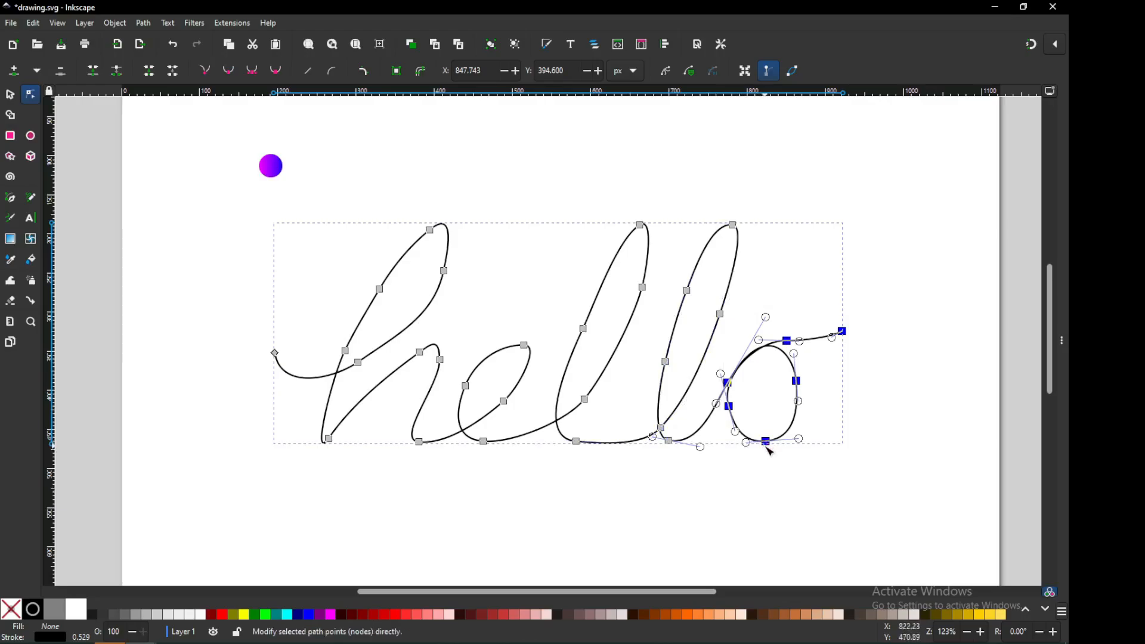
mouse_move(771, 451)
left_mouse_down()
mouse_move(790, 449)
mouse_move(774, 449)
left_mouse_up()
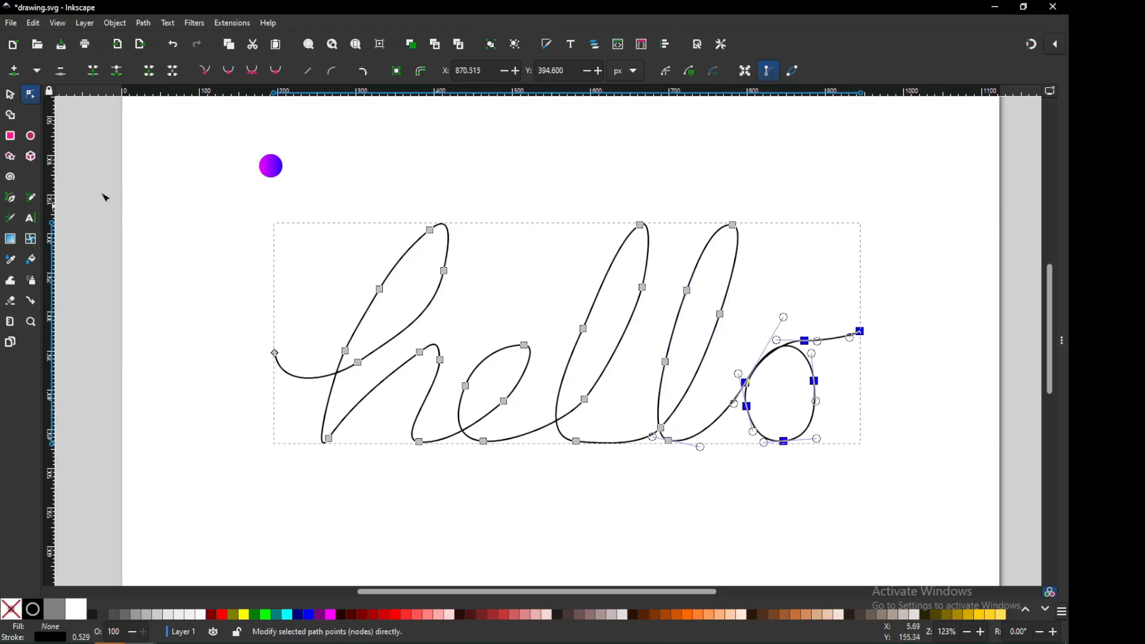
left_click(11, 94)
left_click(519, 150)
Move the whole lettering horizontally about 45 px to the left and save the drawing.
key("ctrl+s")
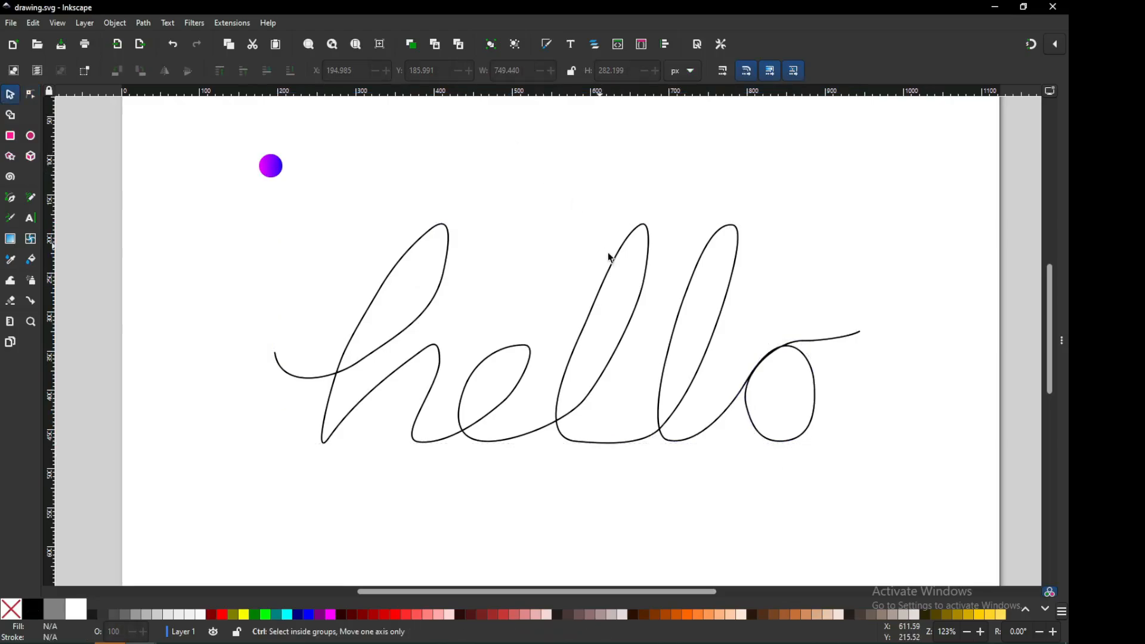
key("ctrl+s")
left_click_drag(631, 328, 596, 333)
key("ctrl+s")
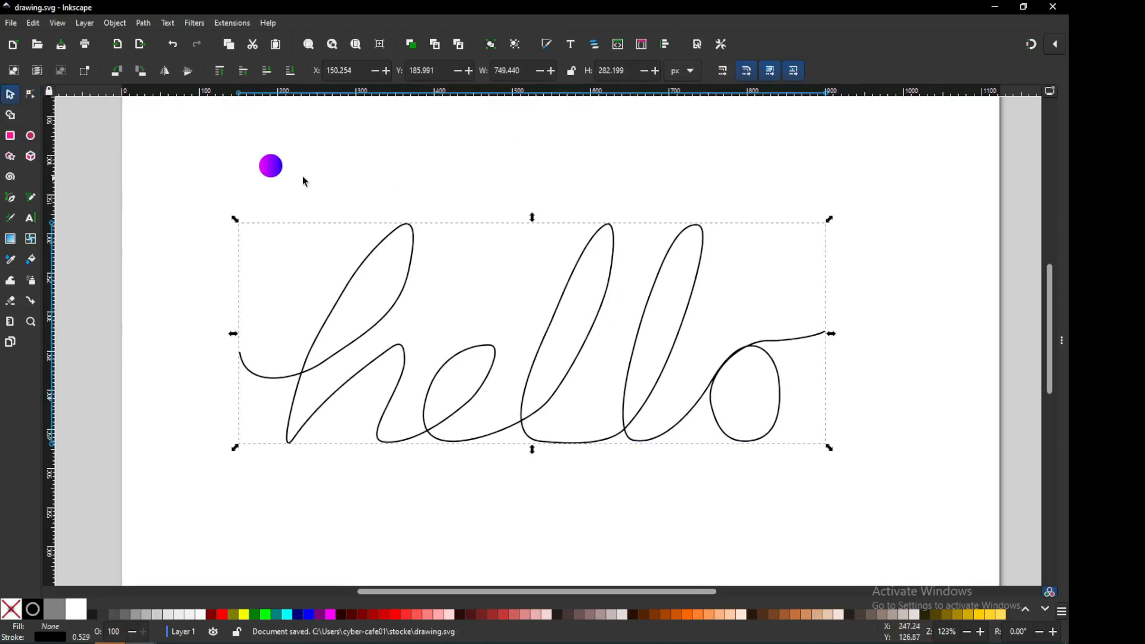
Select the small circle and the lettering, and start Distribute Along Path with live preview on.
left_click(272, 172)
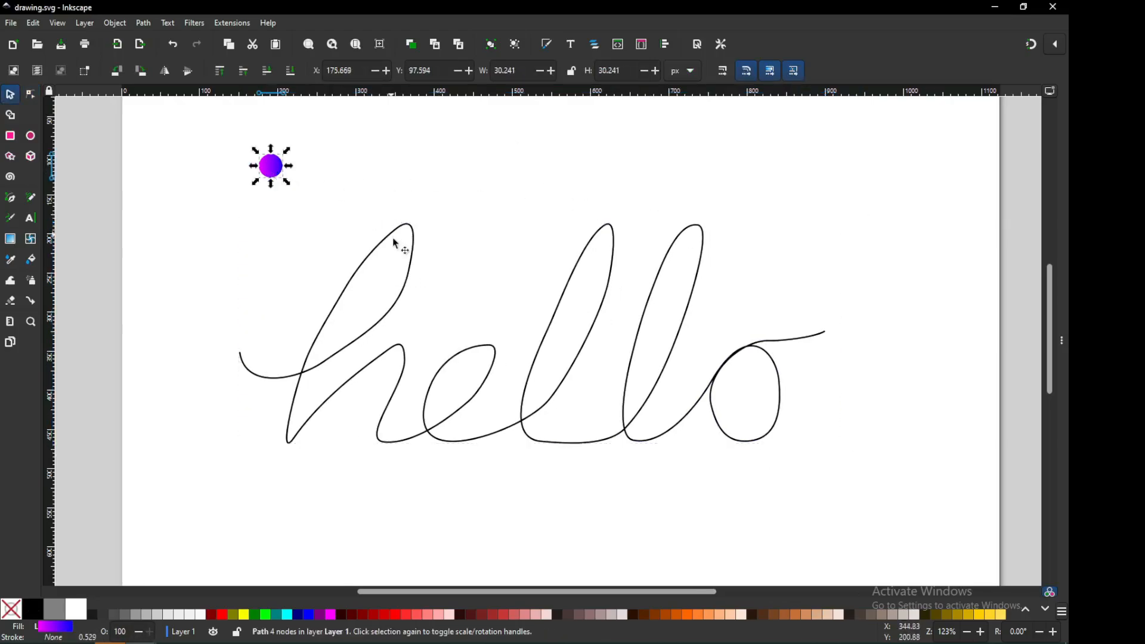
left_click(405, 288, "shift")
left_click(242, 22)
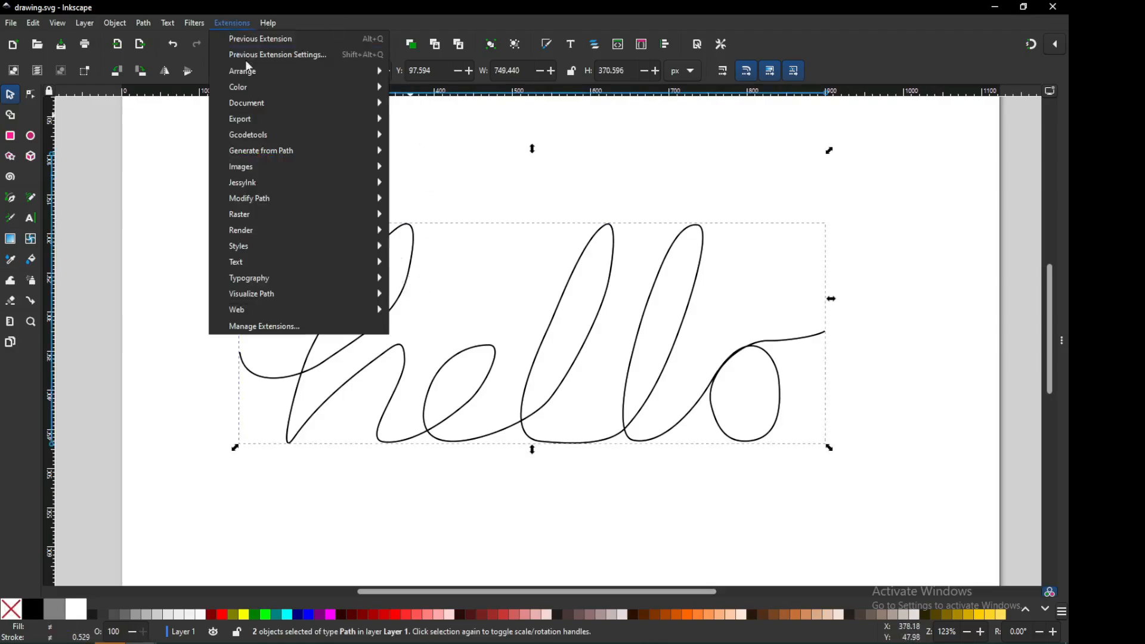
mouse_move(305, 148)
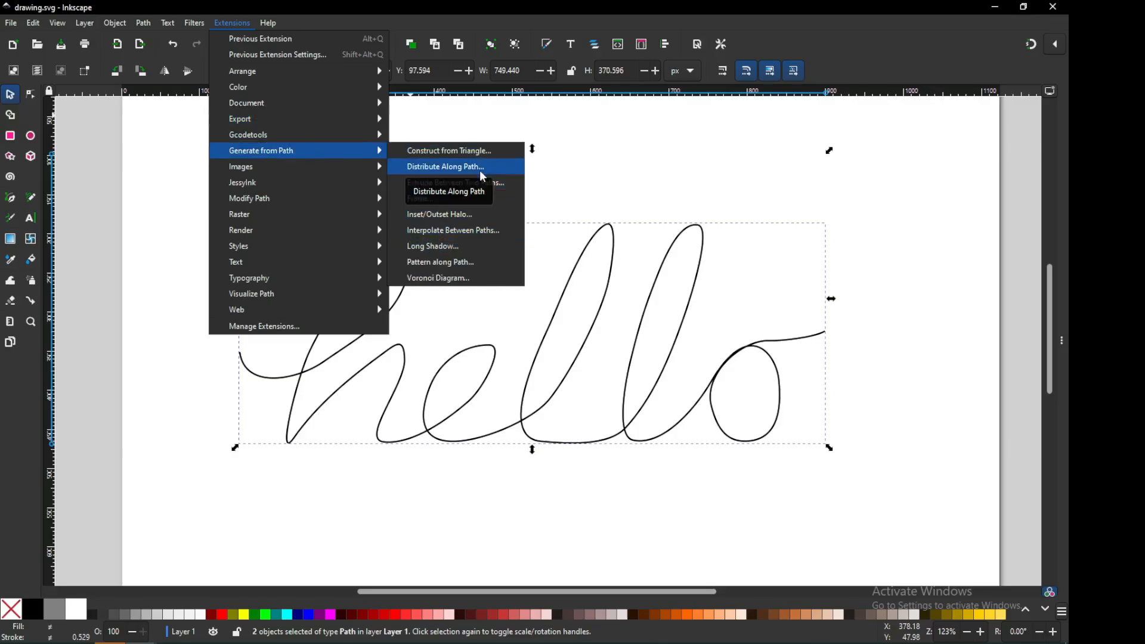
left_click(459, 167)
left_click_drag(261, 87, 852, 116)
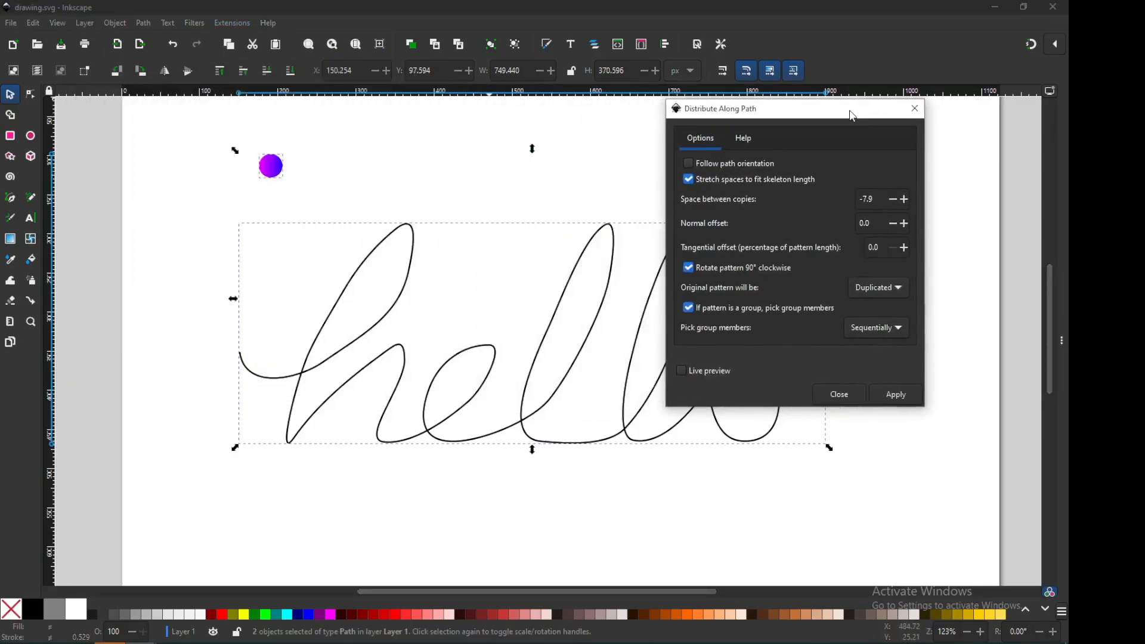
left_click(696, 372)
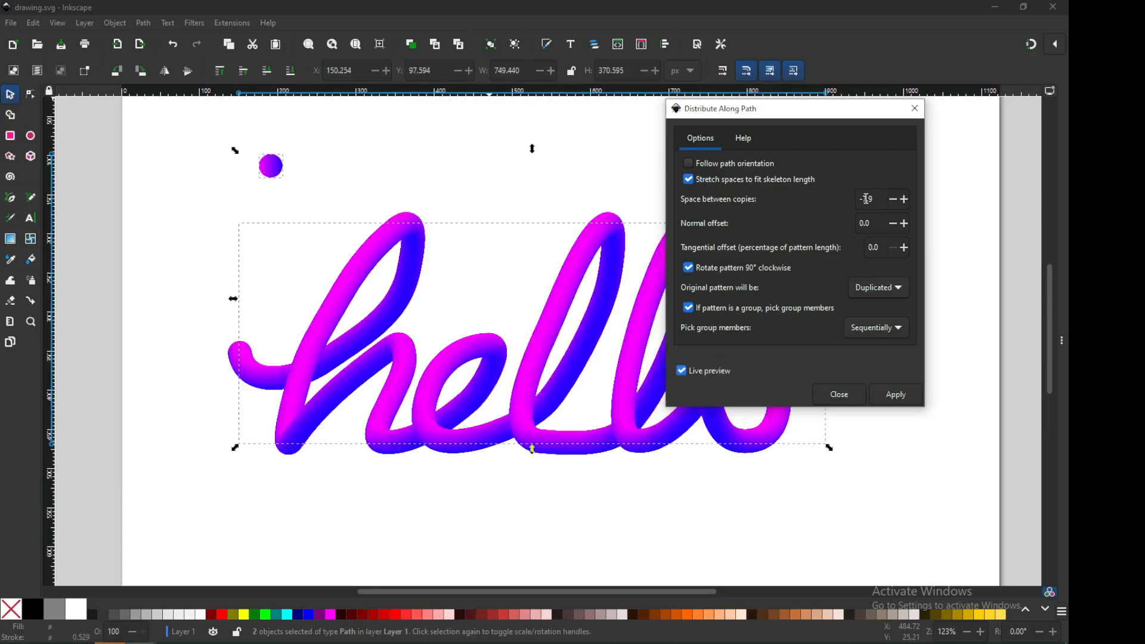
Try a space between copies of -8 for the respaced lettering and dismiss the script message.
left_click_drag(867, 199, 879, 198)
type("-8")
left_click(884, 224)
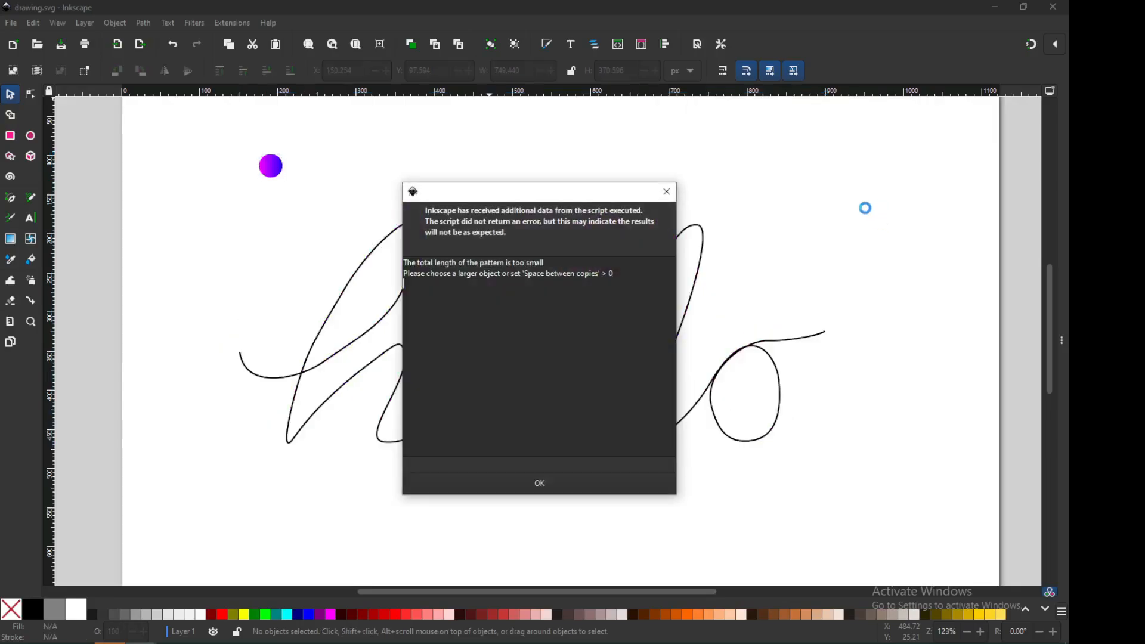
left_click(562, 491)
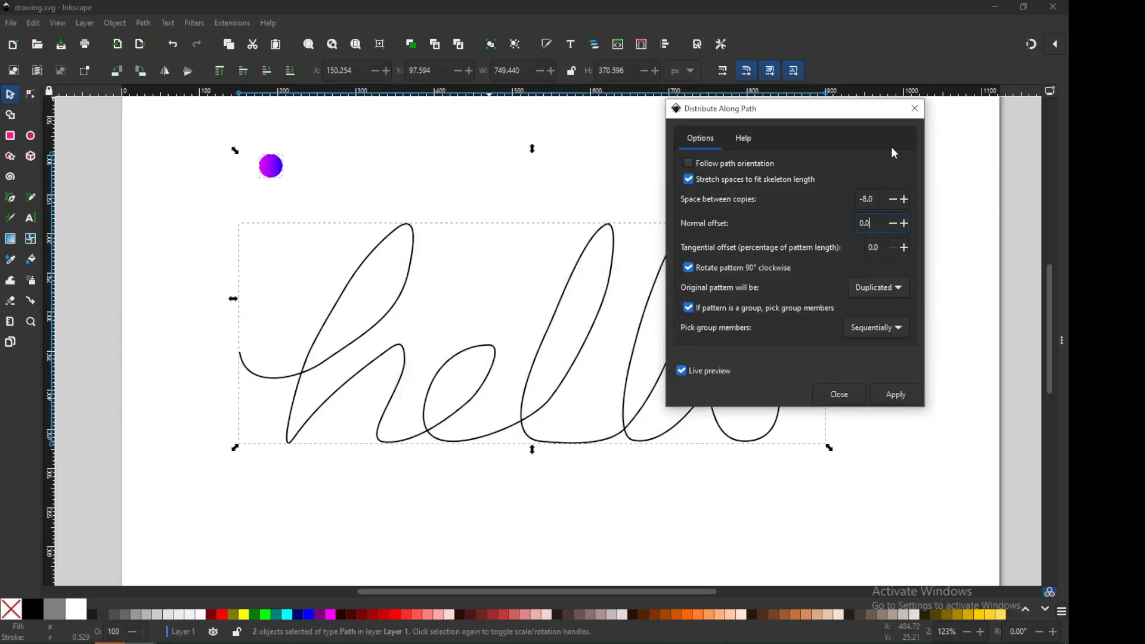
Set the space between copies to -7.9, apply the distribution, close the dialog and deselect everything.
double_click(879, 200)
type("-7")
left_click(885, 221)
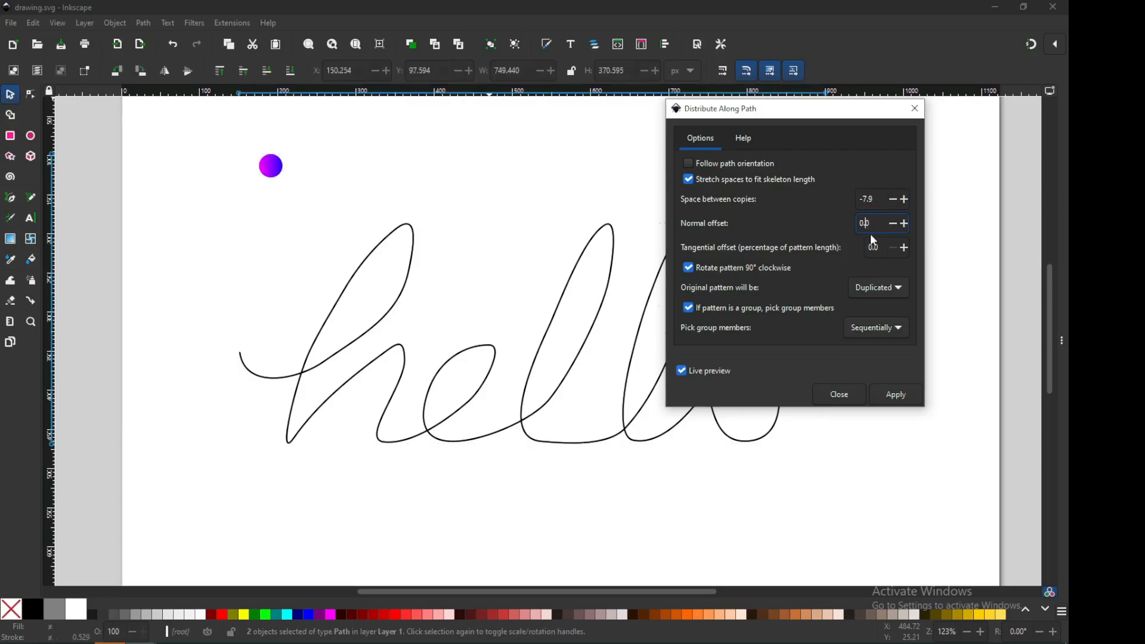
left_click_drag(824, 115, 761, 153)
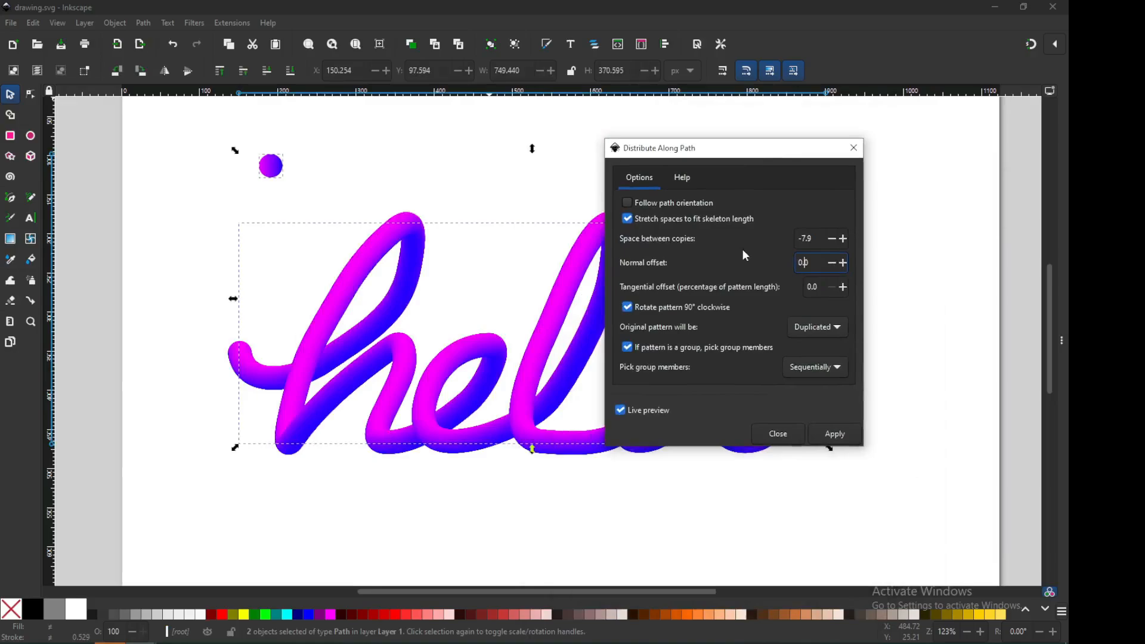
left_click(835, 434)
left_click(779, 434)
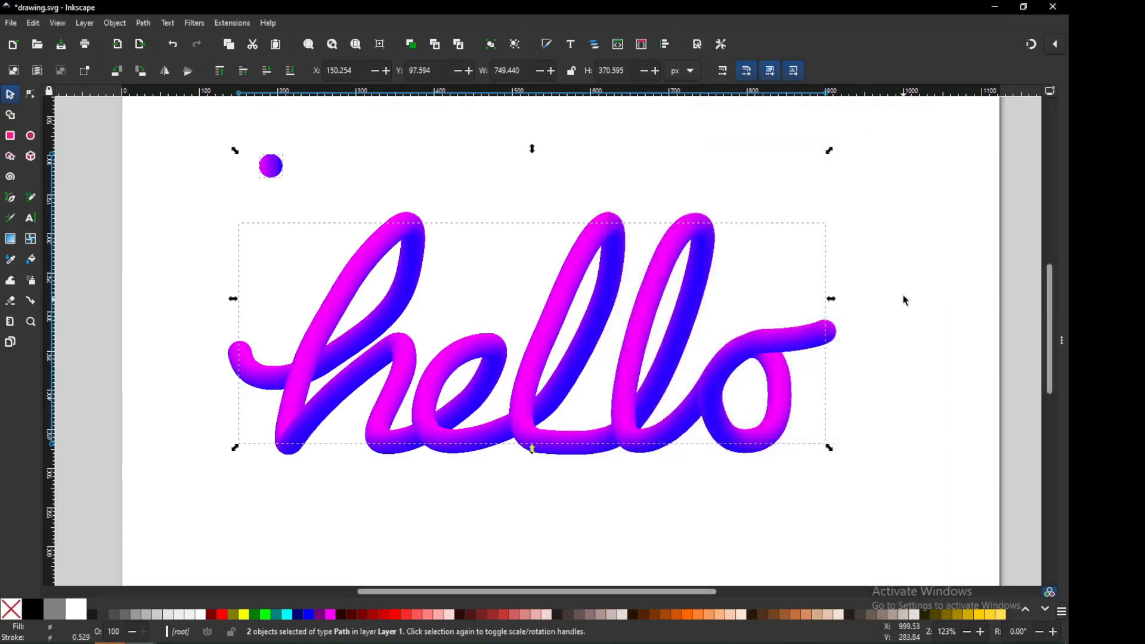
left_click(904, 300)
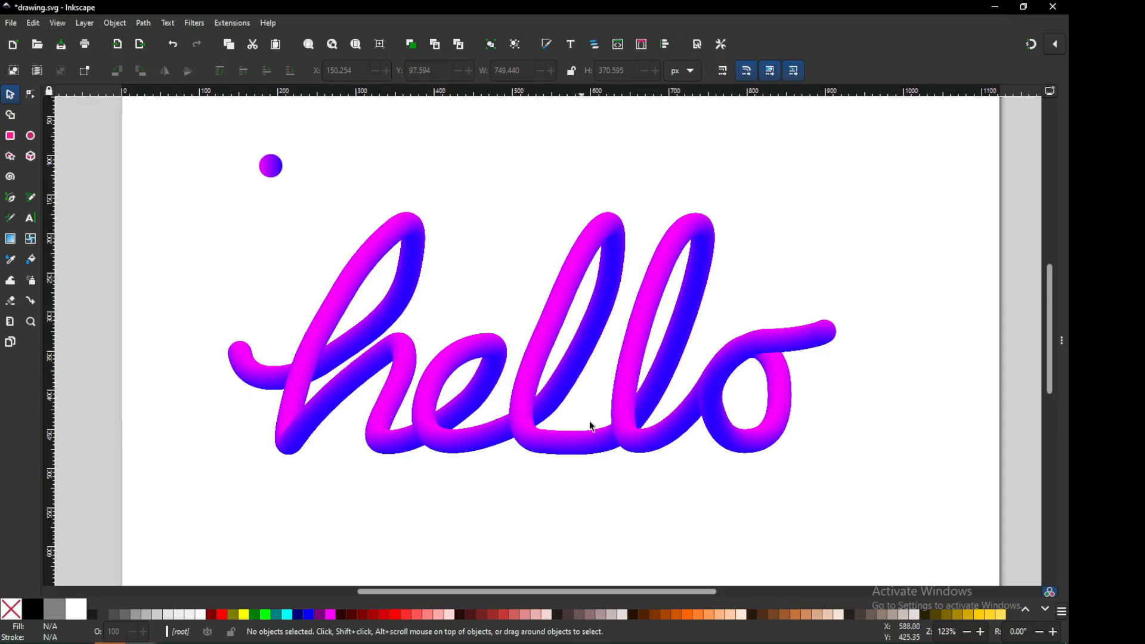
Examine the tube strokes of the e and the l's up close and the finished lettering on the whole page.
key("z")
left_click_drag(458, 297, 639, 460)
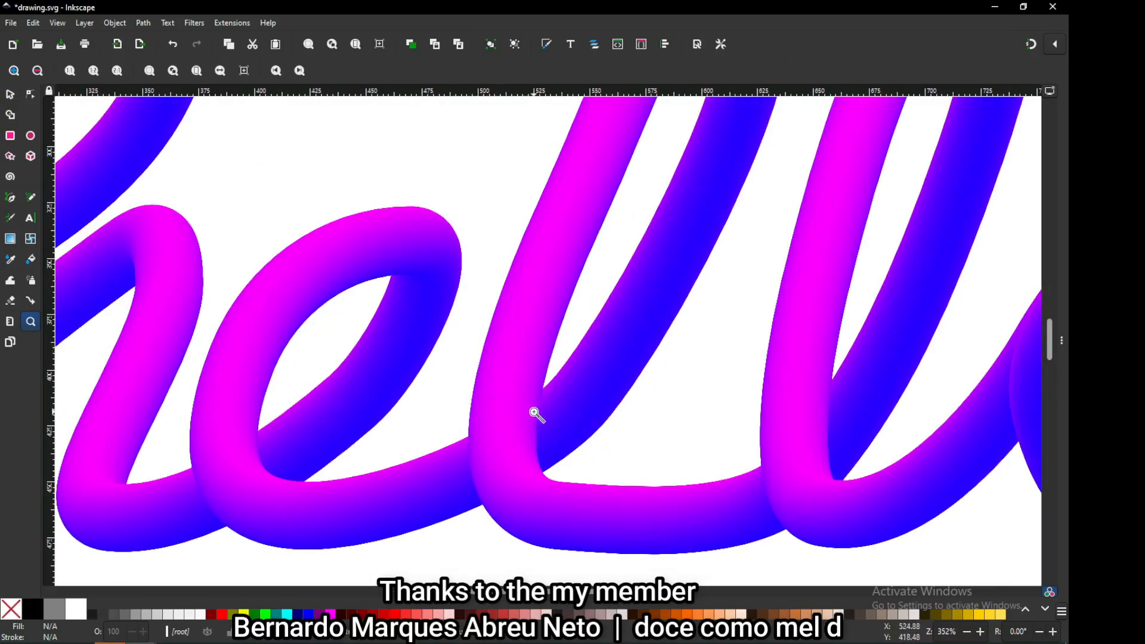
key("minus")
key("minus")
key("minus")
key("minus")
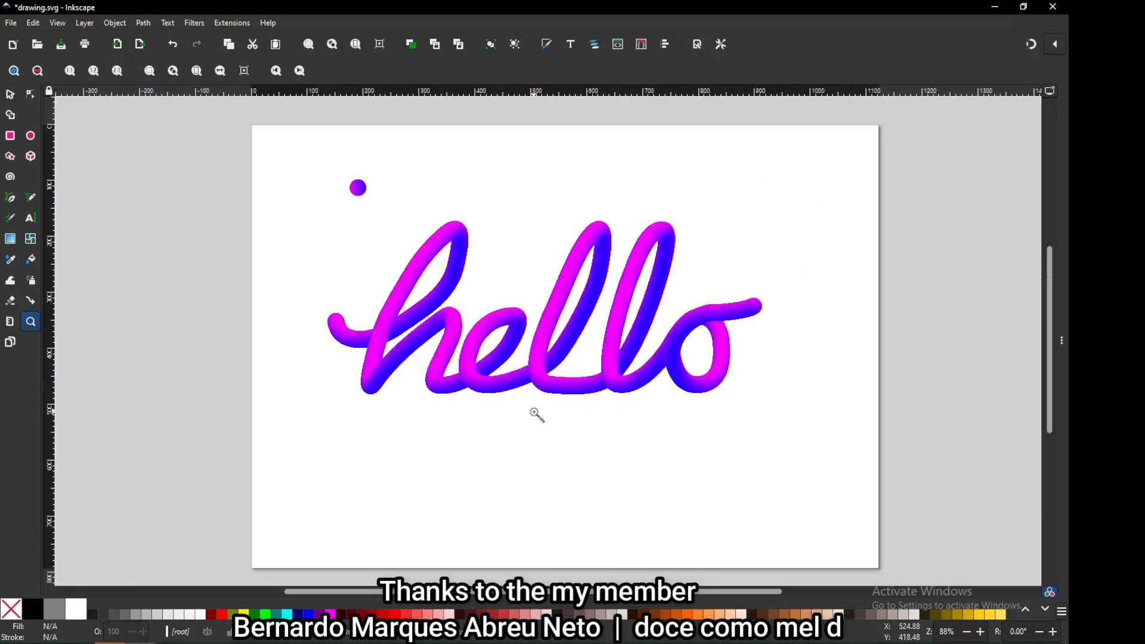